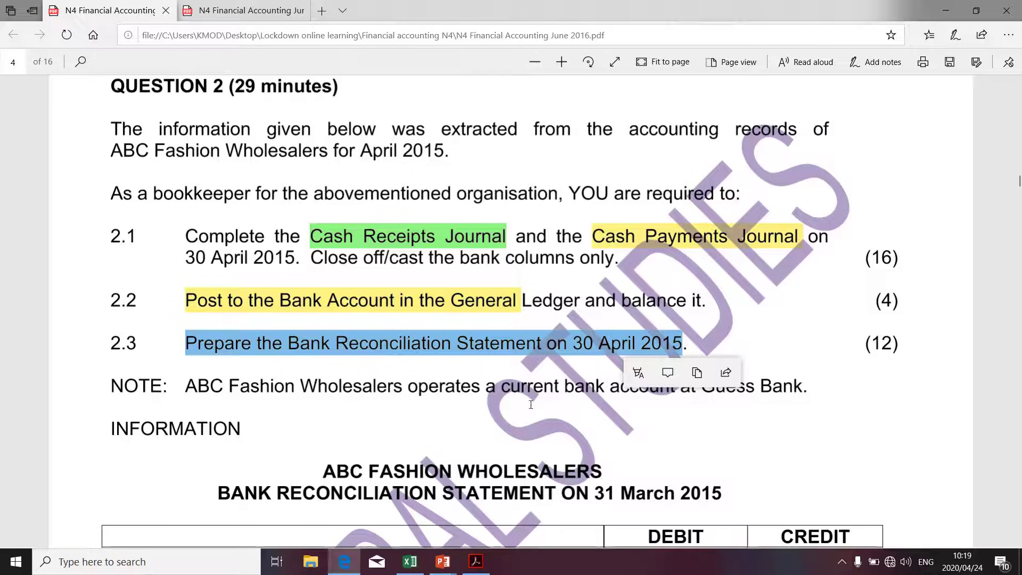
- Review the note in Question 2 and the bank reconciliation statement on 31 March 2015 in the exam paper
{"action": "left_click_drag", "start_coordinate": [186, 381], "coordinate": [407, 384]}
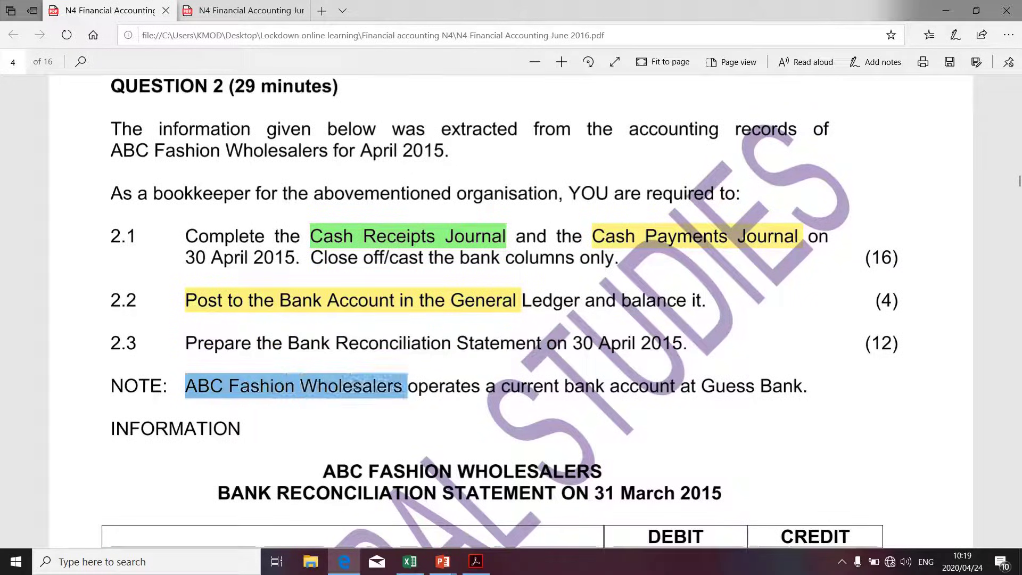
{"action": "scroll", "coordinate": [551, 447], "scroll_direction": "down", "scroll_amount": 1}
{"action": "scroll", "coordinate": [551, 447], "scroll_direction": "down", "scroll_amount": 3}
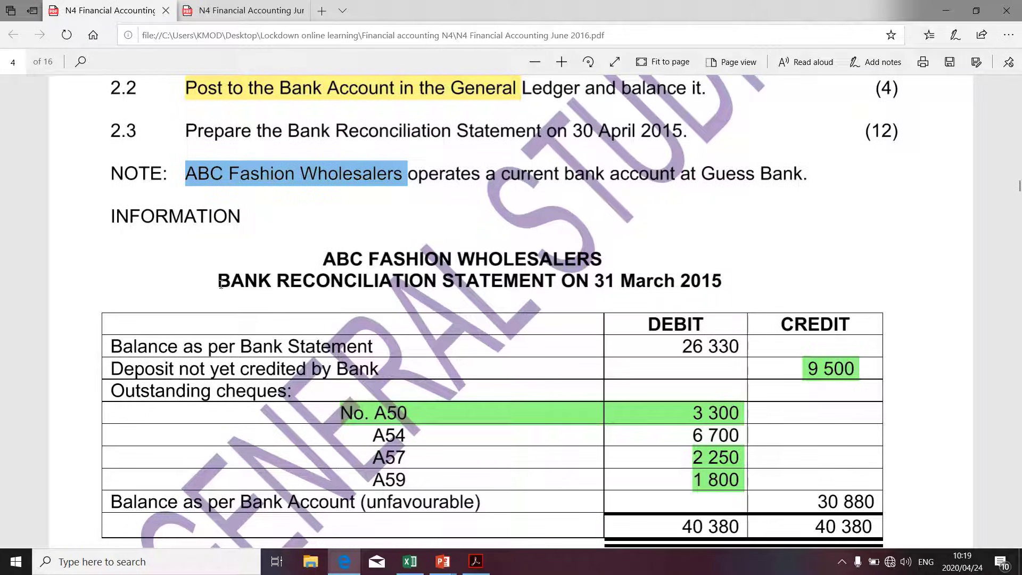
{"action": "left_click_drag", "start_coordinate": [219, 282], "coordinate": [713, 282]}
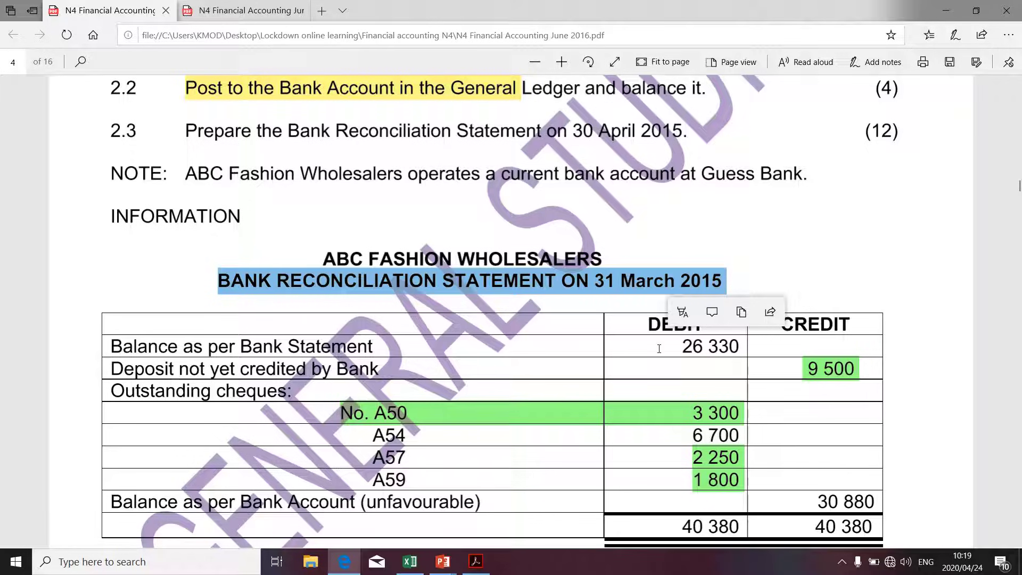
{"action": "scroll", "coordinate": [546, 376], "scroll_direction": "down", "scroll_amount": 1}
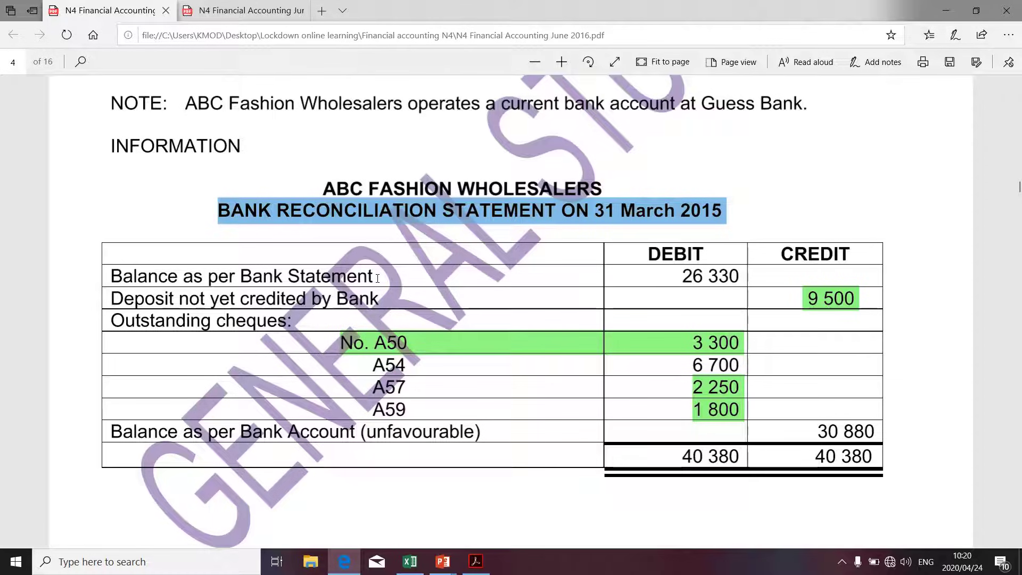
- Switch to the Excel bank reconciliation sheet and enter "Balance as per the Bank Statement" in cell A4
{"action": "key", "text": "alt+Tab"}
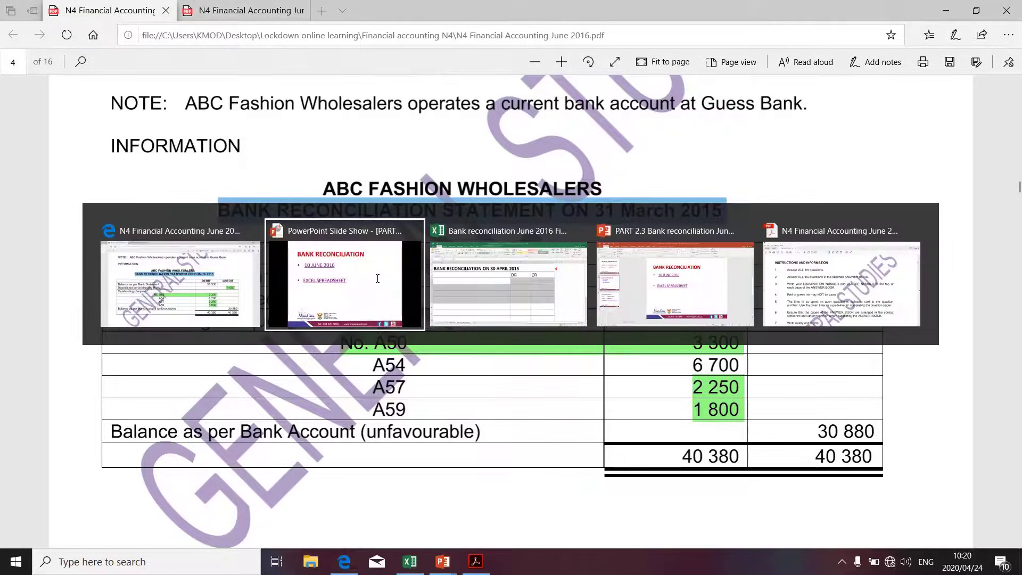
{"action": "key", "text": "alt+Tab"}
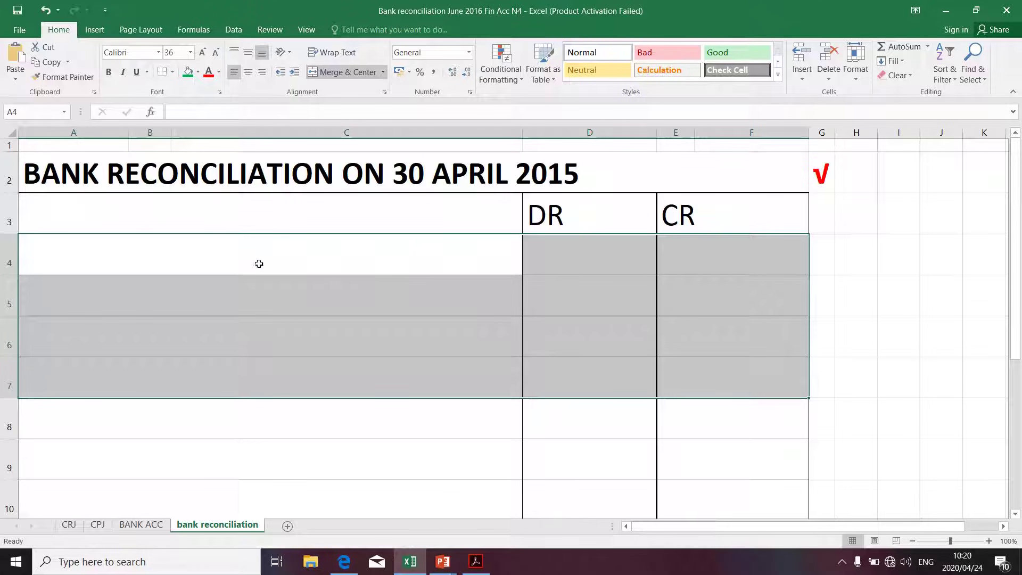
{"action": "left_click", "coordinate": [147, 252]}
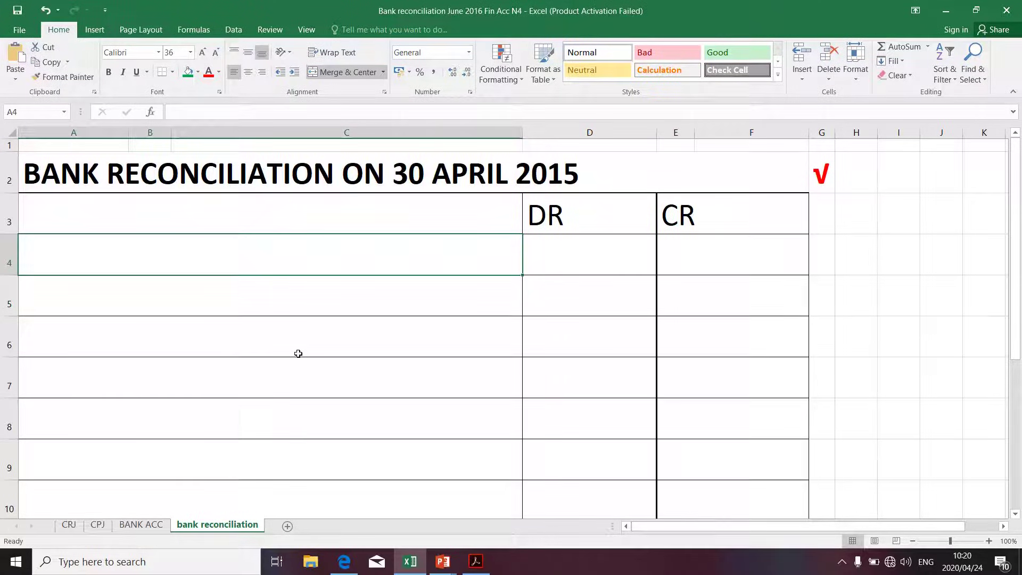
{"action": "type", "text": "Ba"}
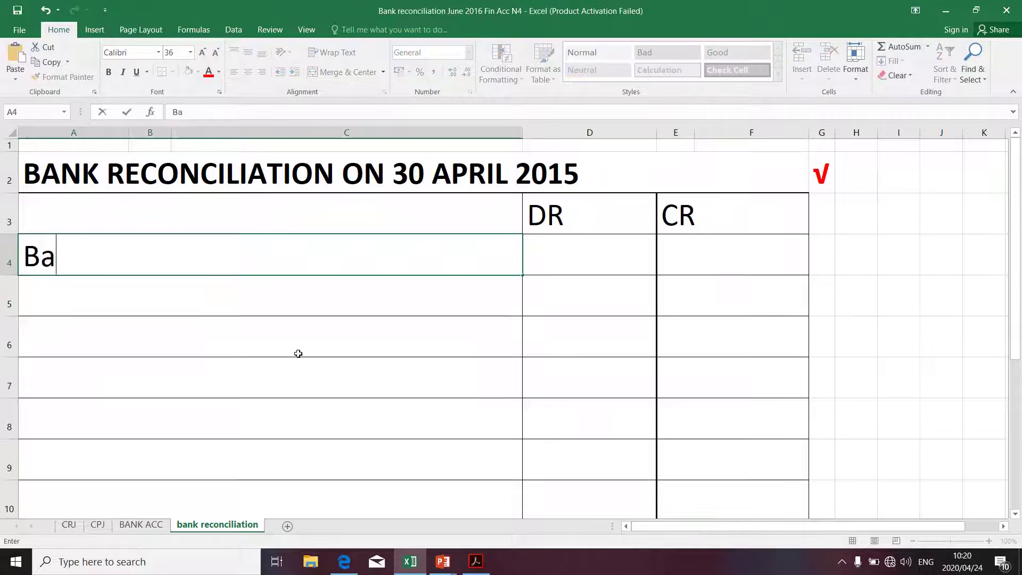
{"action": "type", "text": "lance as "}
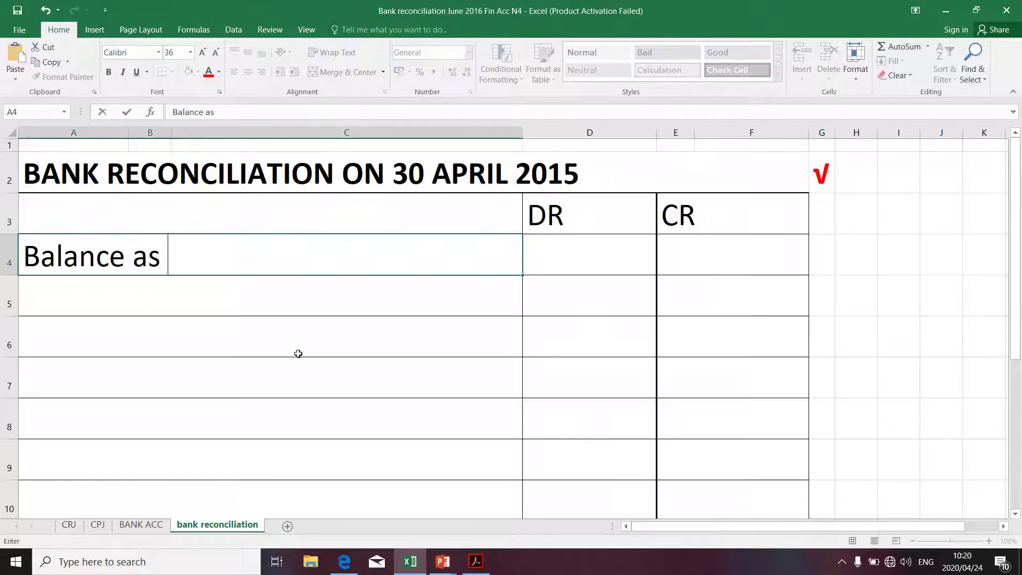
{"action": "type", "text": "per the"}
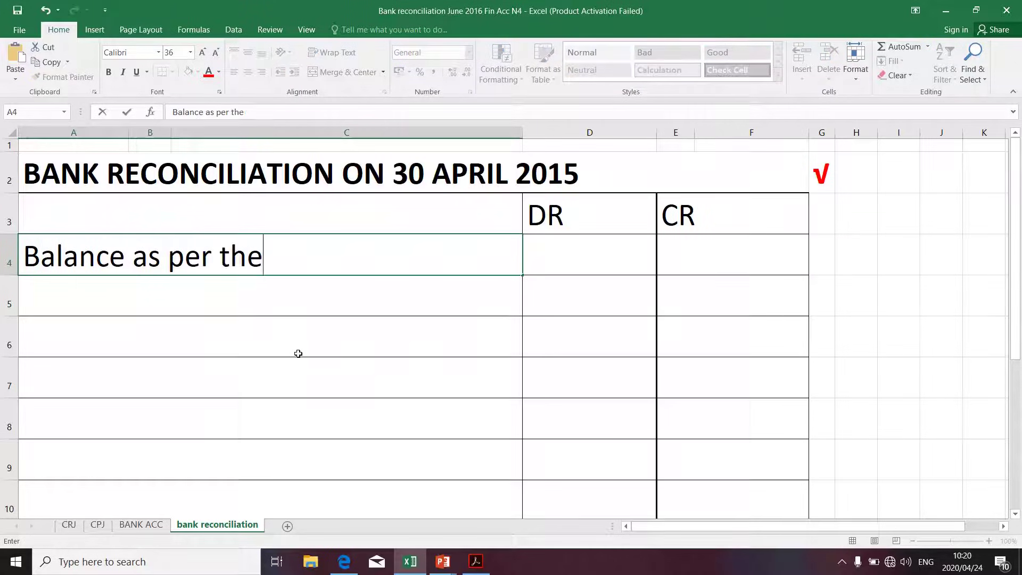
{"action": "type", "text": " Bank "}
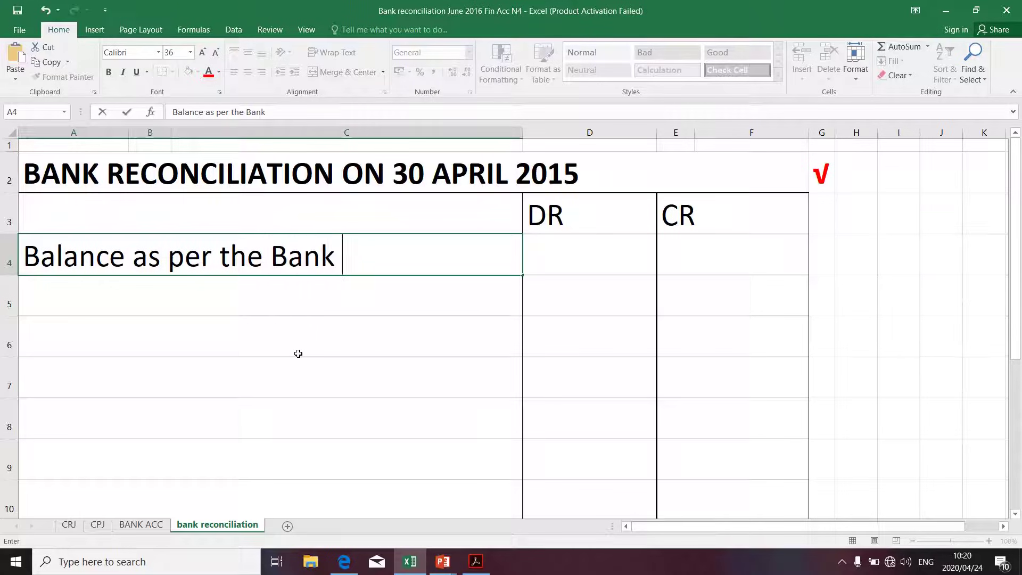
{"action": "type", "text": "Statment"}
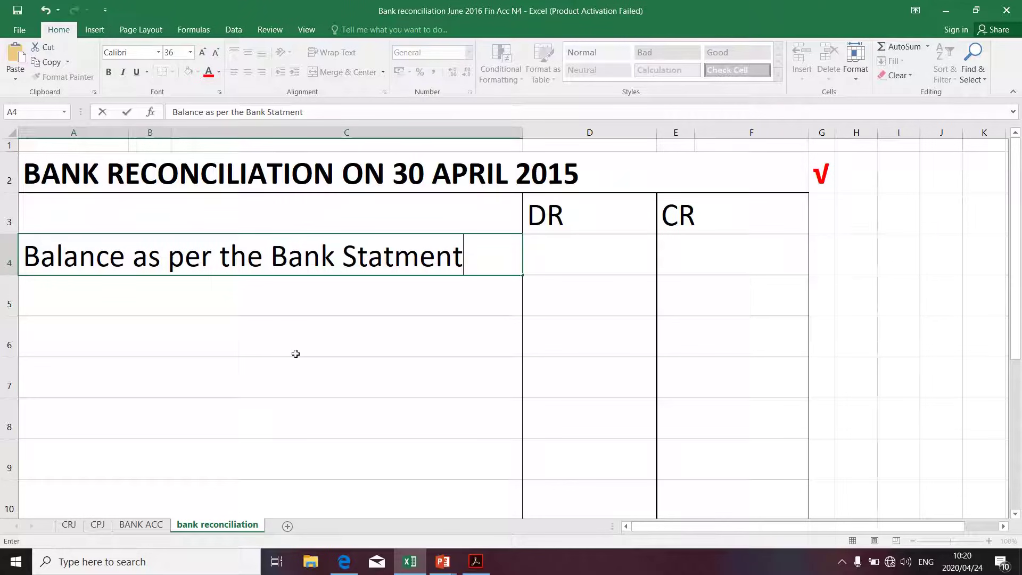
{"action": "left_click", "coordinate": [299, 414]}
- Switch to the exam paper in Edge and examine the debit amount for the balance as per bank statement in the March reconciliation
{"action": "key", "text": "alt+Tab"}
{"action": "key", "text": "alt+Tab"}
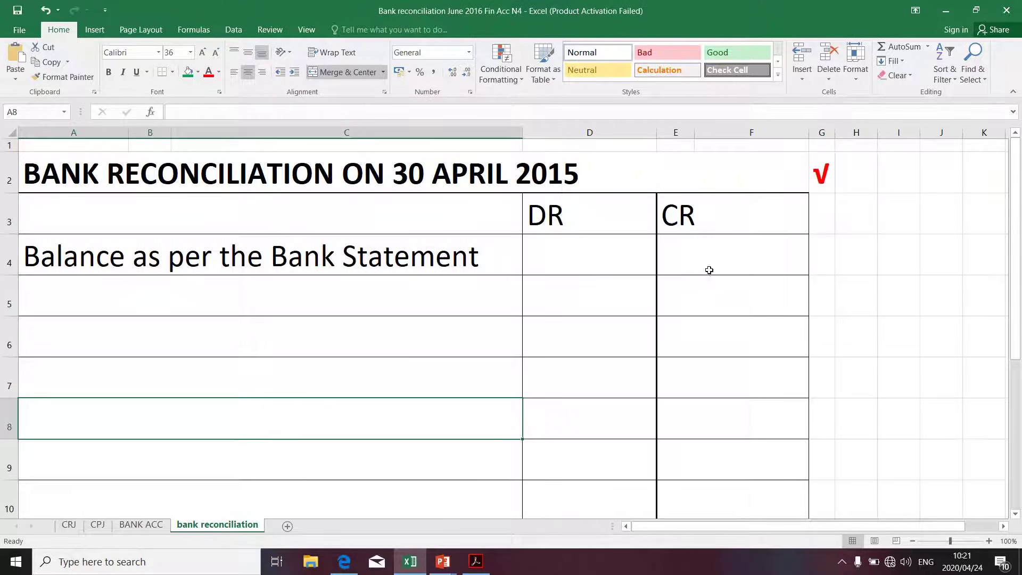
{"action": "key", "text": "alt+Tab"}
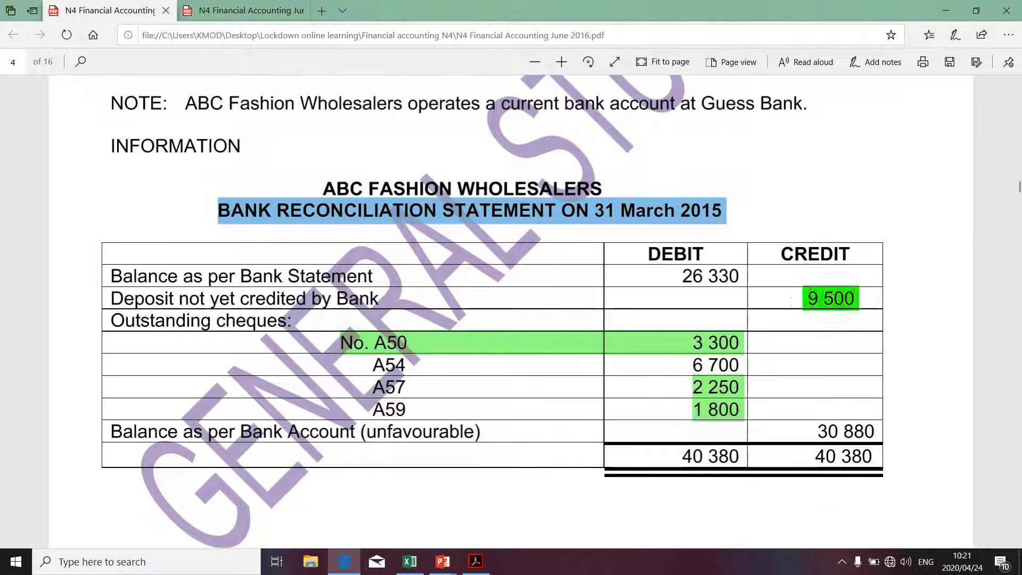
{"action": "left_click_drag", "start_coordinate": [737, 276], "coordinate": [683, 278]}
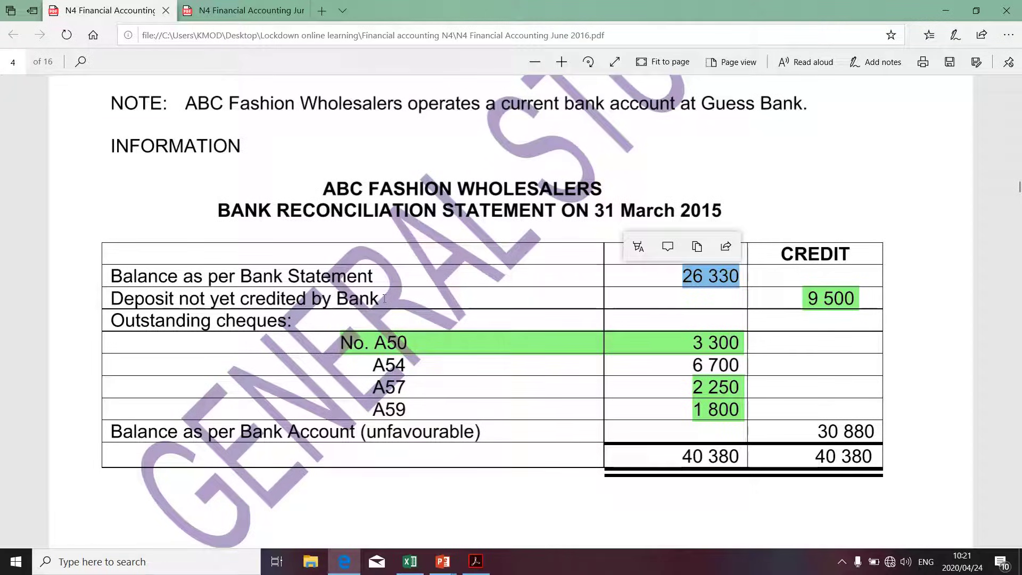
- Return to the Excel sheet and enter "Deposit not yet credited by Bank" in cell A5, checking the wording against the exam paper
{"action": "key", "text": "alt+Tab"}
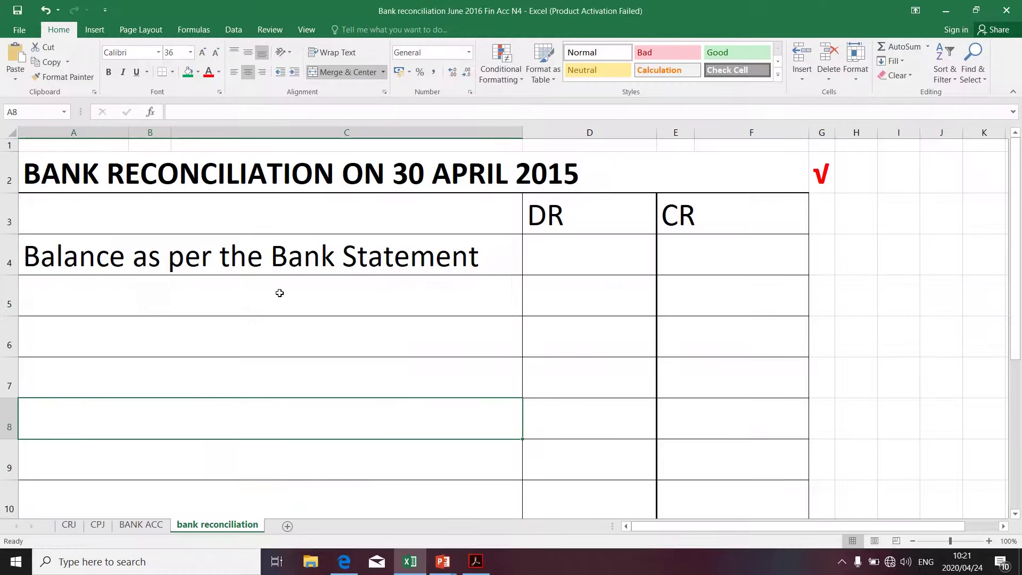
{"action": "left_click", "coordinate": [239, 294]}
{"action": "type", "text": "De"}
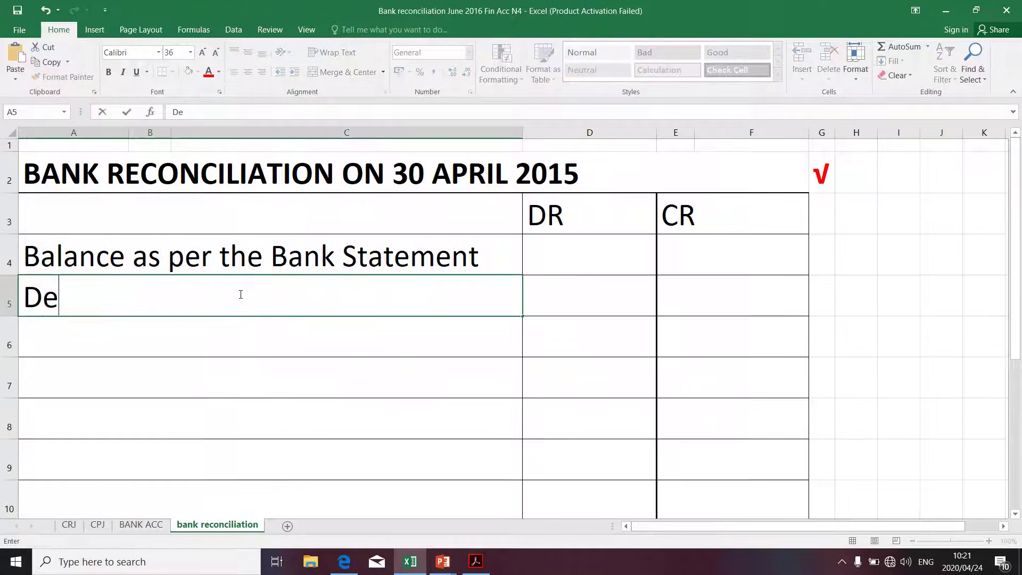
{"action": "type", "text": "posit "}
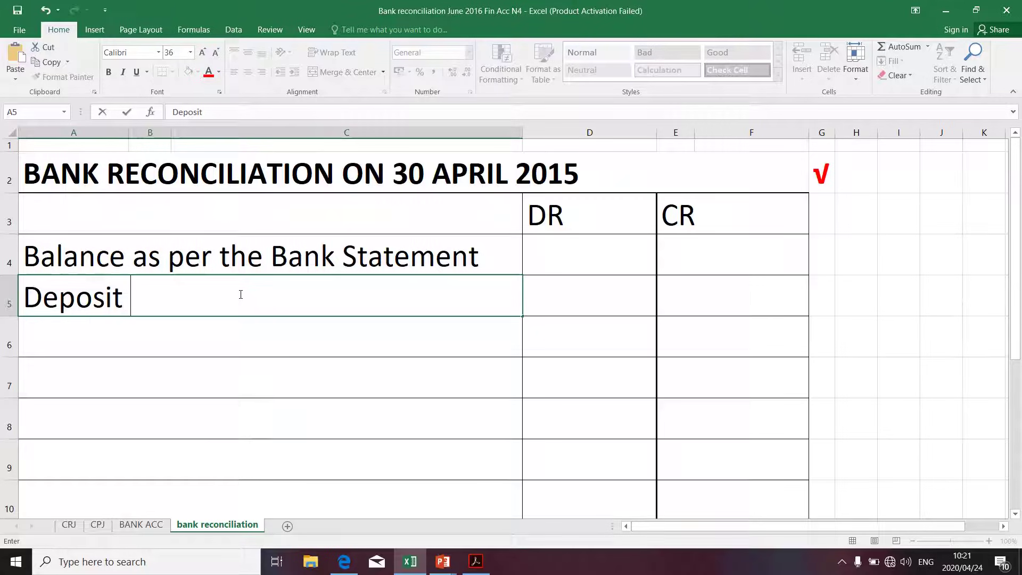
{"action": "type", "text": "not yet cred"}
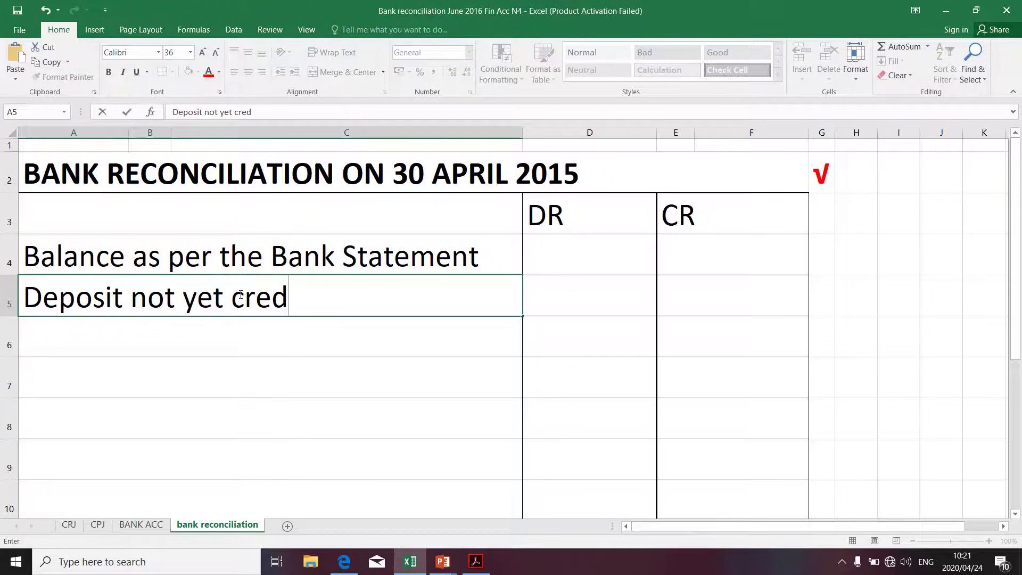
{"action": "type", "text": "ited"}
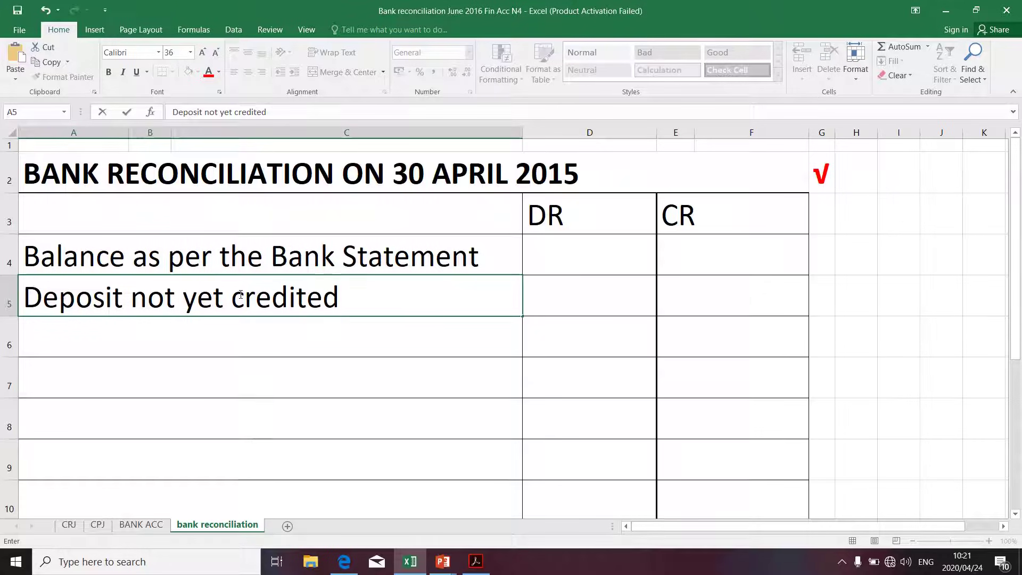
{"action": "key", "text": "alt+Tab"}
{"action": "key", "text": "alt+Tab"}
{"action": "type", "text": "by Bank"}
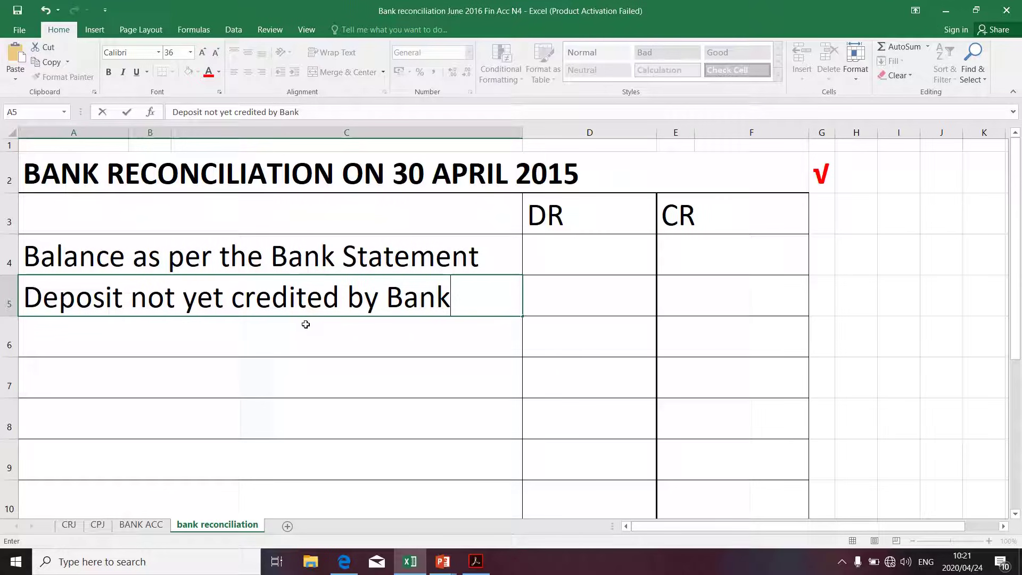
{"action": "key", "text": "Return"}
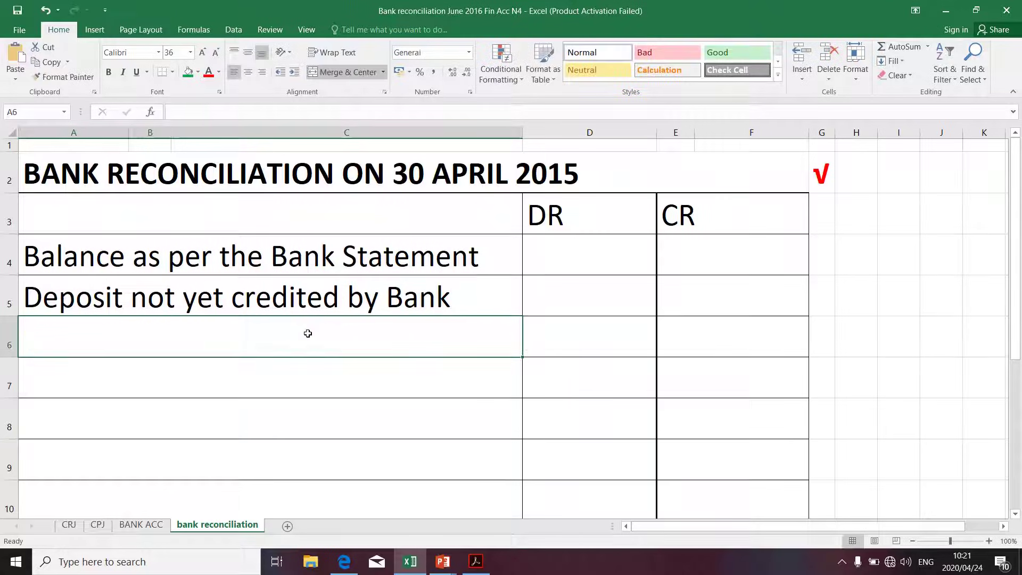
- Enter "Outstanding cheques:" in cell A6 of the Excel sheet, following the March reconciliation layout in the exam paper
{"action": "key", "text": "alt+Tab"}
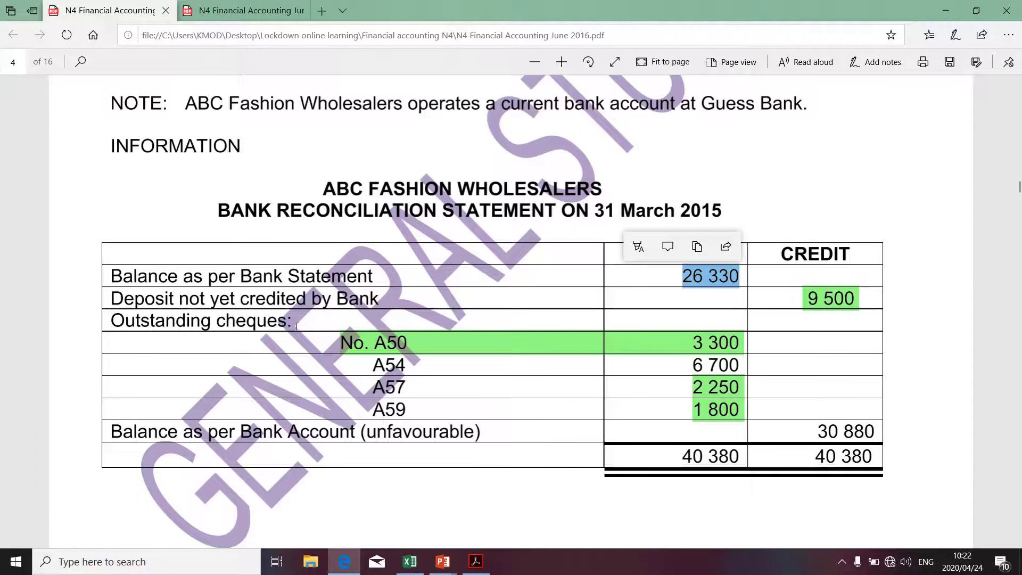
{"action": "key", "text": "alt+Tab"}
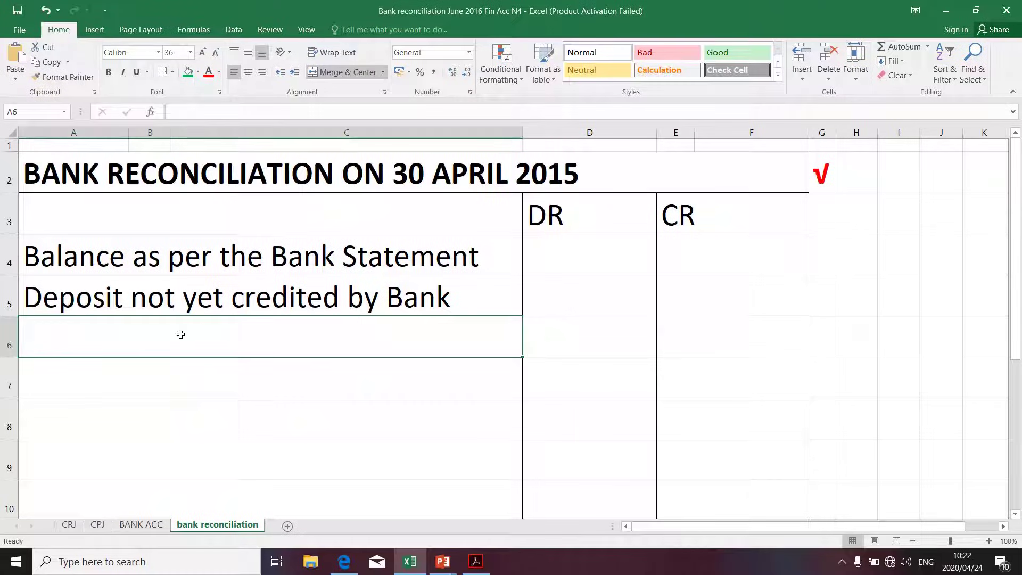
{"action": "type", "text": "Out"}
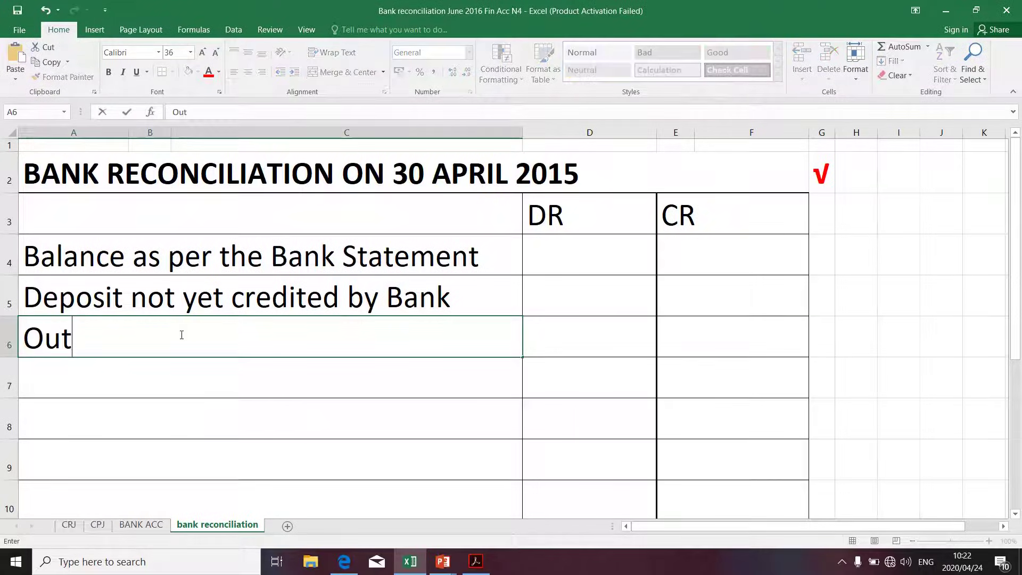
{"action": "type", "text": "standi"}
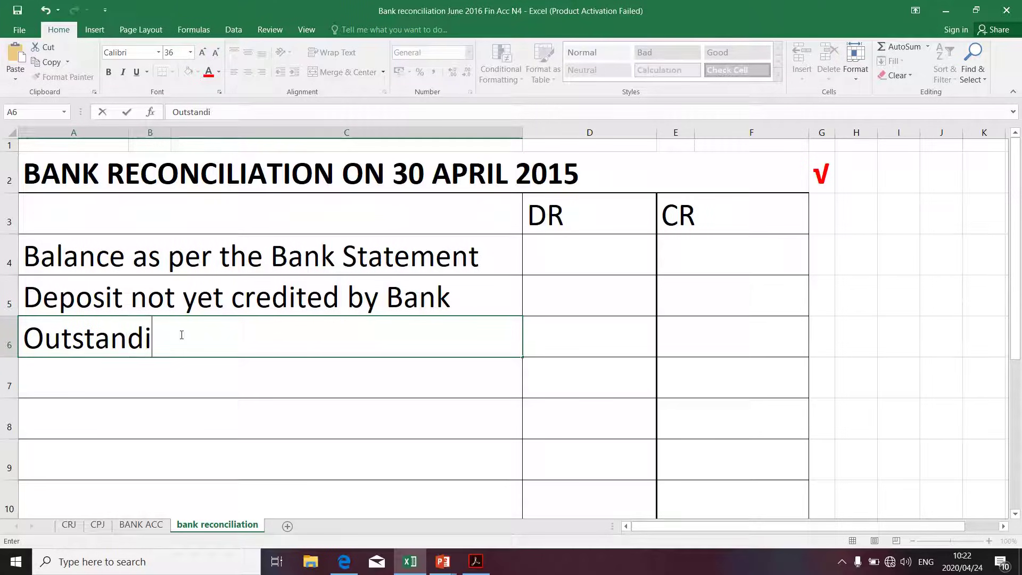
{"action": "type", "text": "ng chequ"}
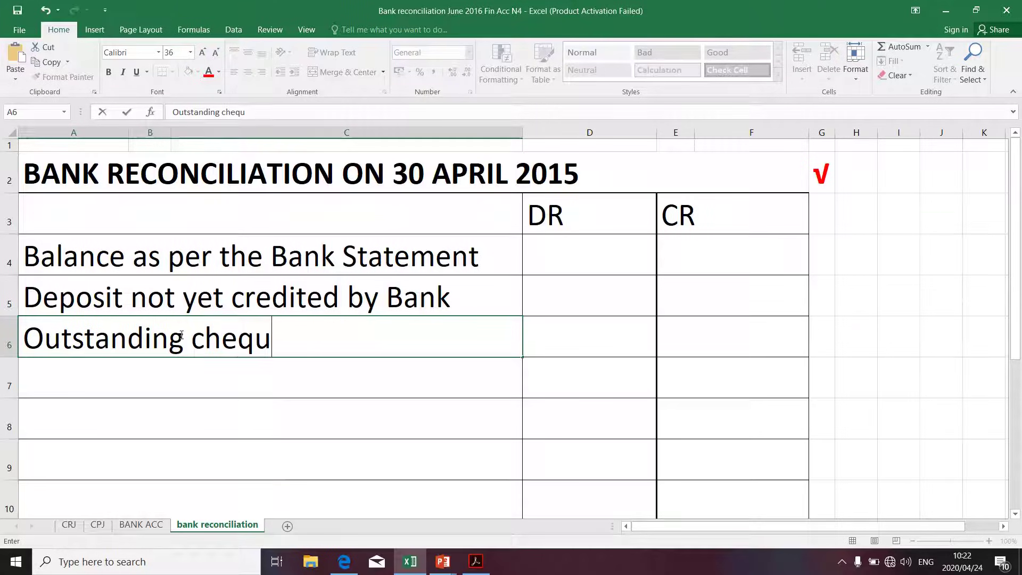
{"action": "type", "text": "es:"}
{"action": "key", "text": "alt+Tab"}
{"action": "key", "text": "alt+Tab"}
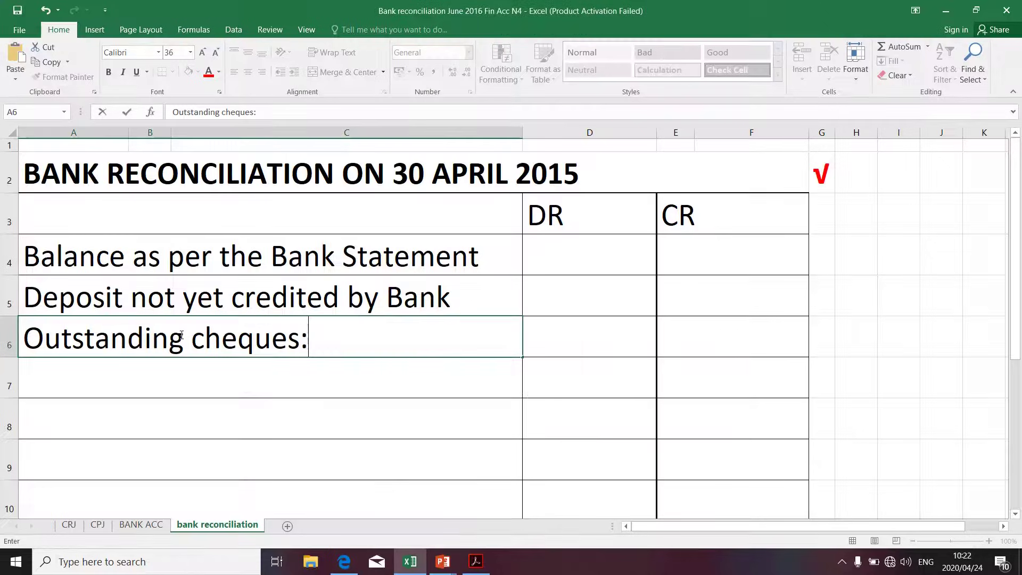
{"action": "key", "text": "alt+Tab"}
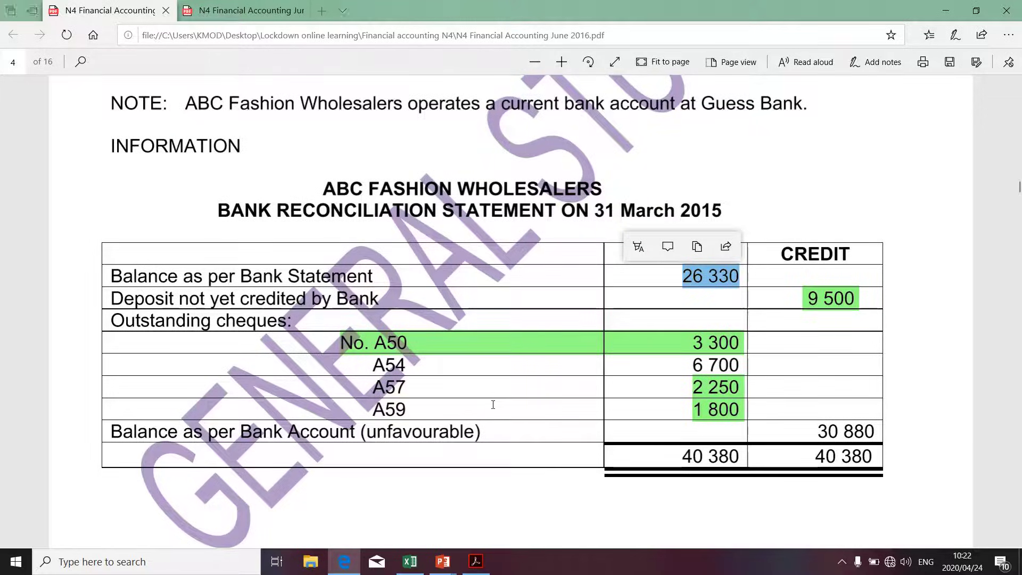
{"action": "key", "text": "alt+Tab"}
{"action": "key", "text": "Return"}
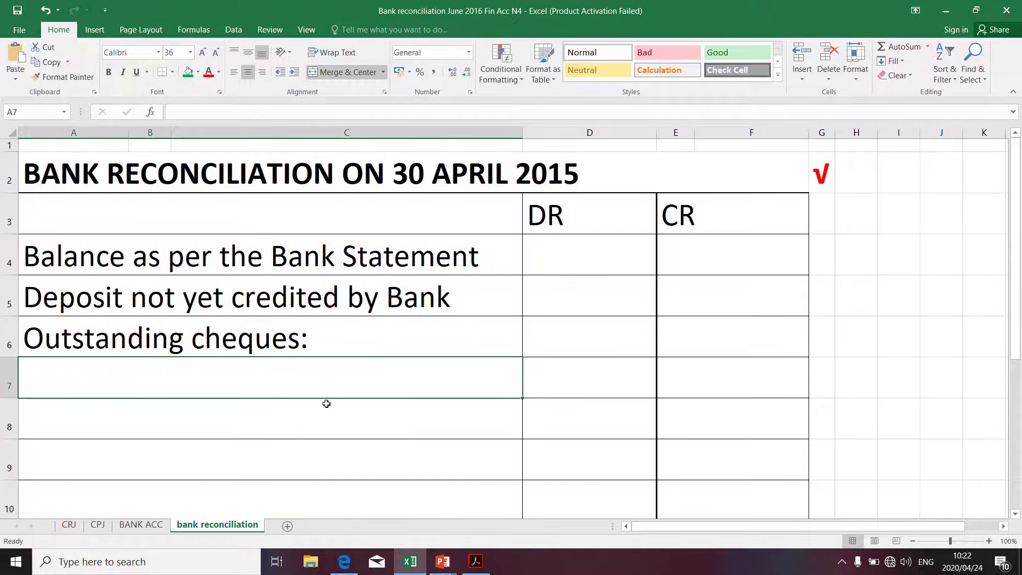
- Switch to the exam paper in Edge and select outstanding cheque A54 in the March 2015 reconciliation statement
{"action": "key", "text": "alt+Tab"}
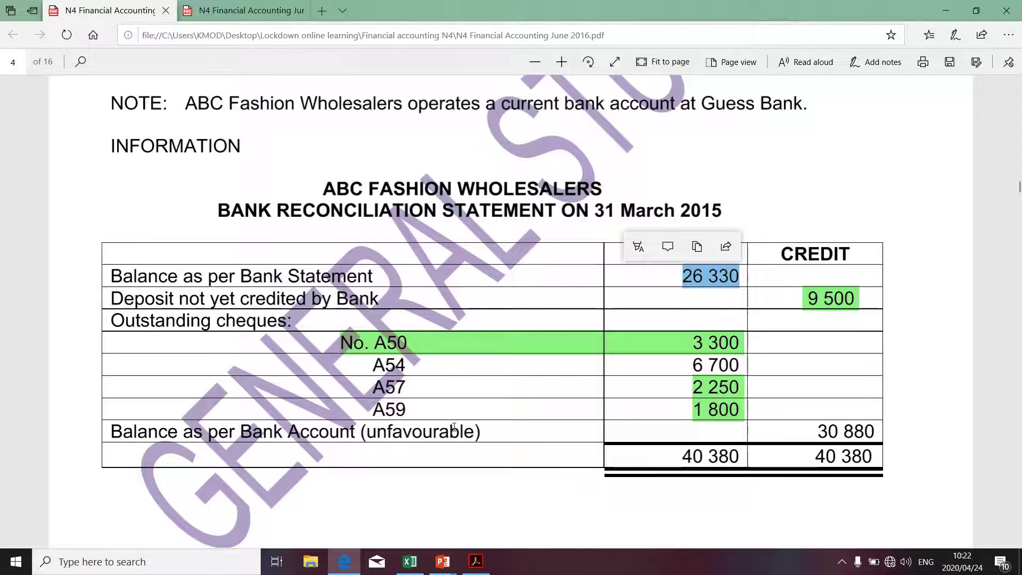
{"action": "left_click", "coordinate": [679, 292]}
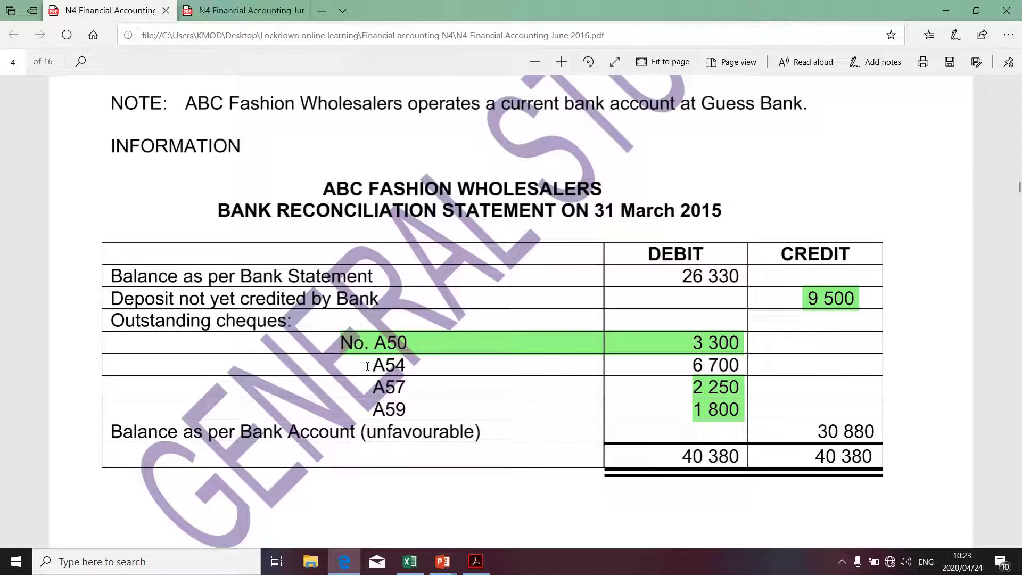
{"action": "double_click", "coordinate": [393, 365]}
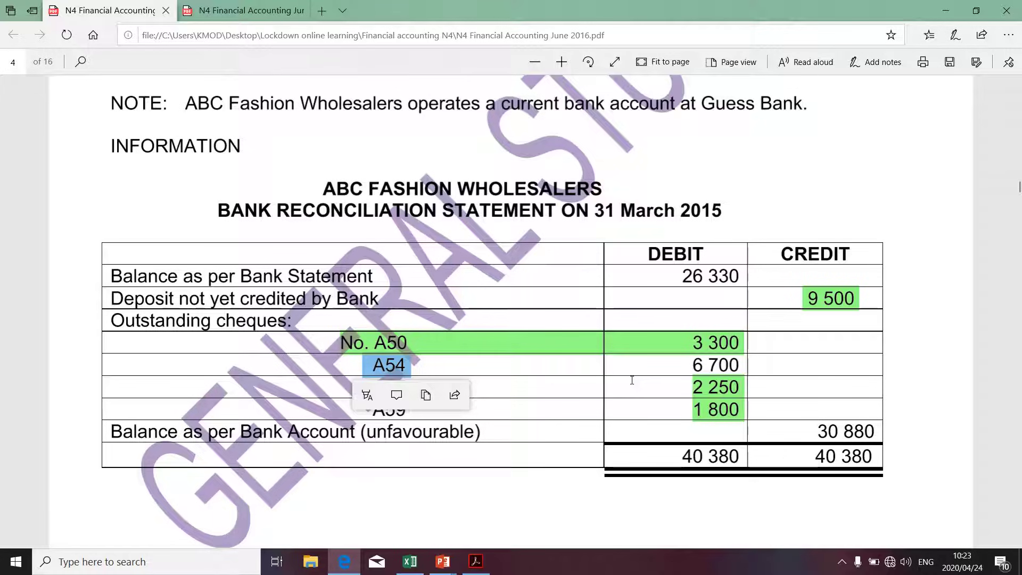
- Review the April journals, the bank statement and the additional information for cheque A54, and return to the March reconciliation
{"action": "scroll", "coordinate": [632, 404], "scroll_direction": "down", "scroll_amount": 7}
{"action": "scroll", "coordinate": [632, 380], "scroll_direction": "down", "scroll_amount": 20}
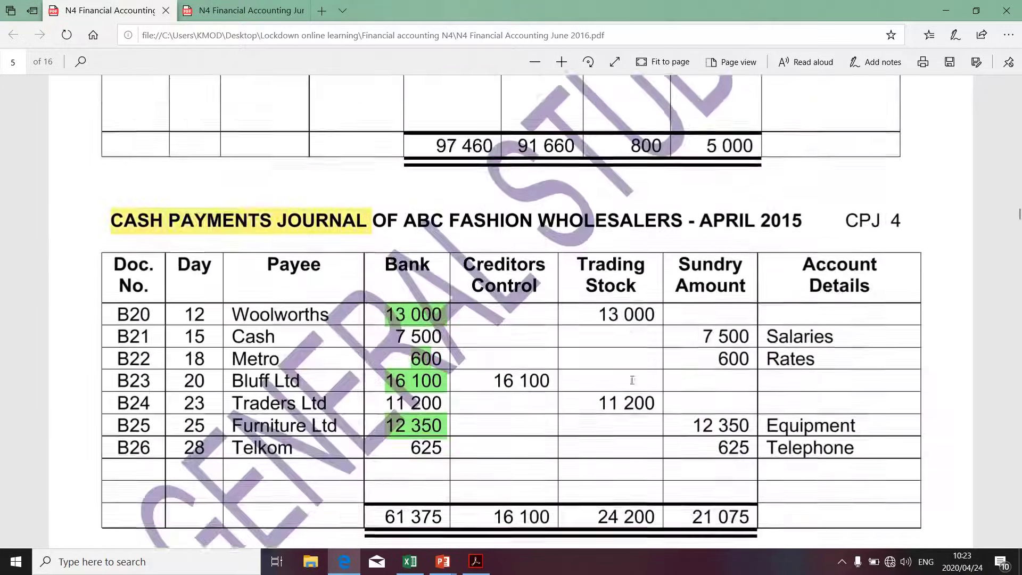
{"action": "scroll", "coordinate": [633, 384], "scroll_direction": "down", "scroll_amount": 20}
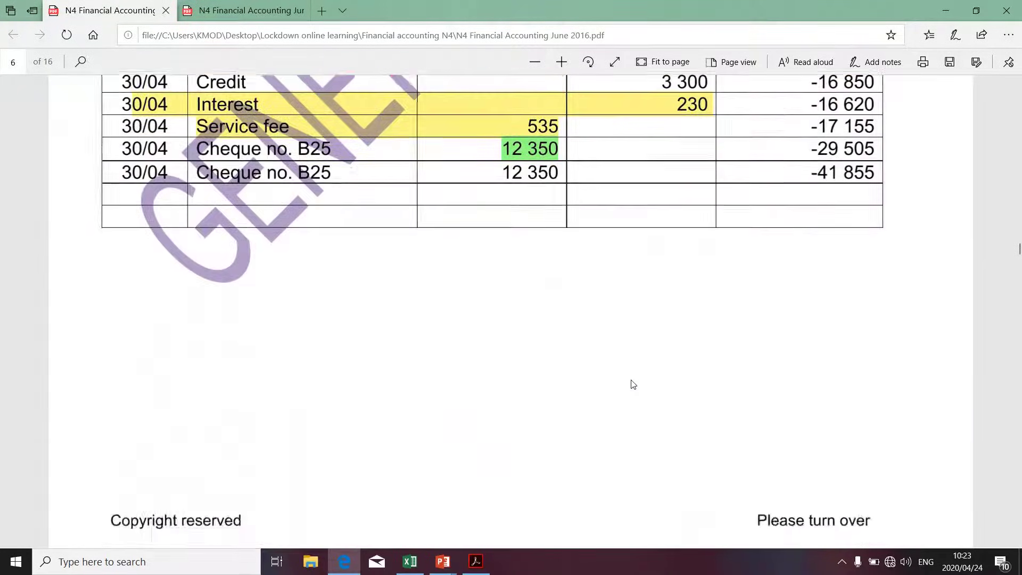
{"action": "scroll", "coordinate": [633, 383], "scroll_direction": "down", "scroll_amount": 6}
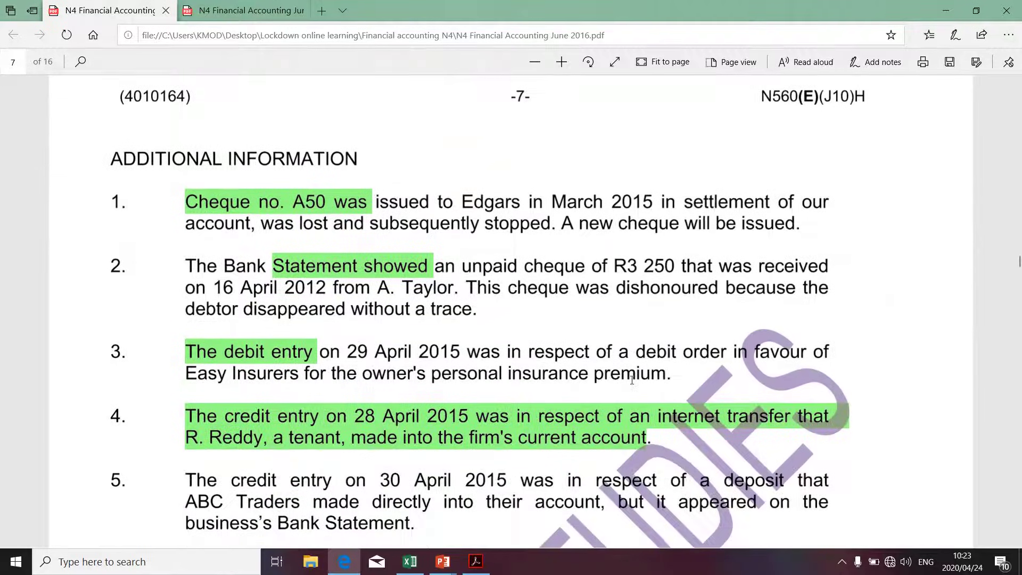
{"action": "scroll", "coordinate": [632, 380], "scroll_direction": "down", "scroll_amount": 3}
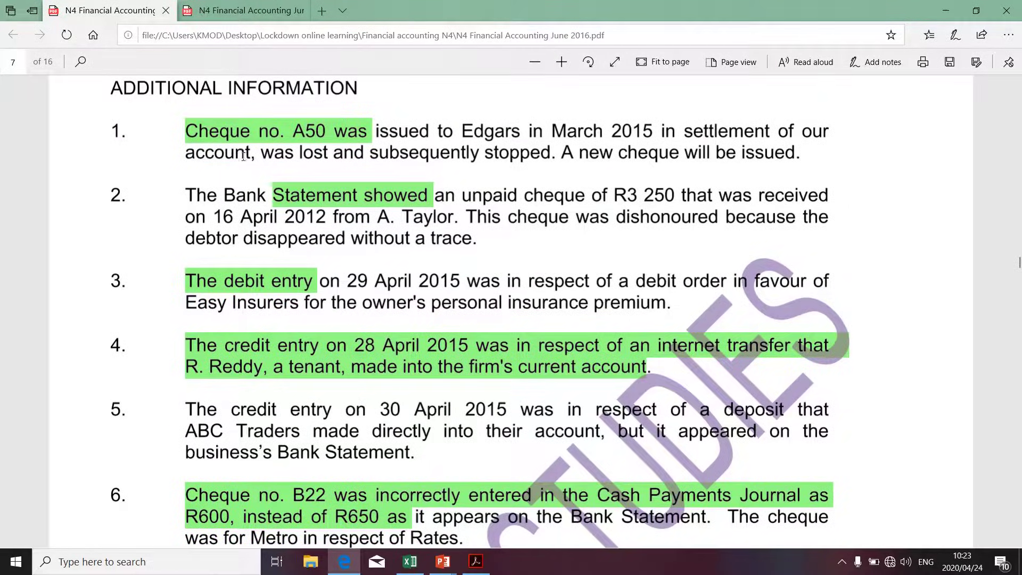
{"action": "left_click", "coordinate": [317, 198]}
{"action": "scroll", "coordinate": [318, 429], "scroll_direction": "down", "scroll_amount": 3}
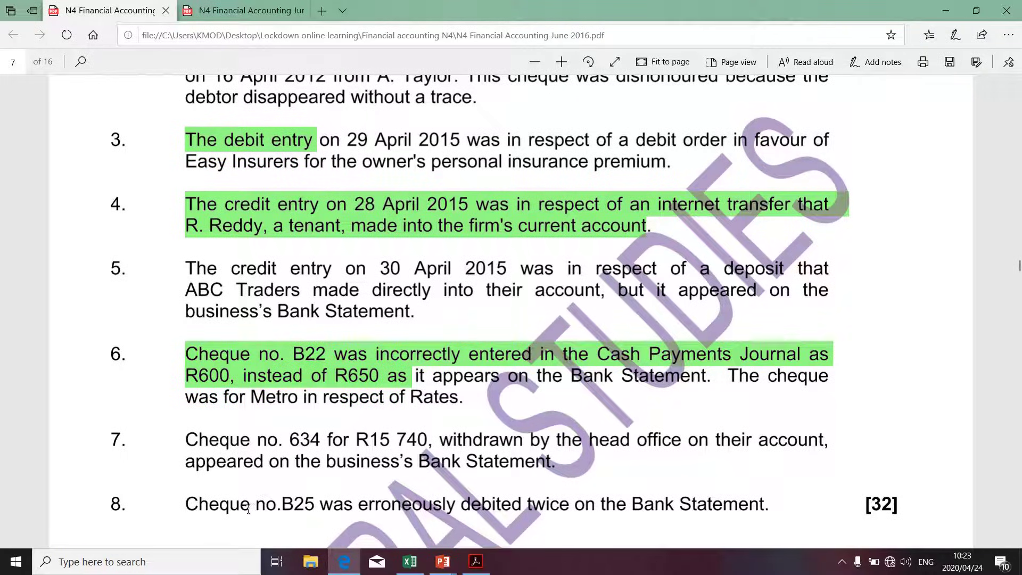
{"action": "scroll", "coordinate": [260, 505], "scroll_direction": "down", "scroll_amount": 1}
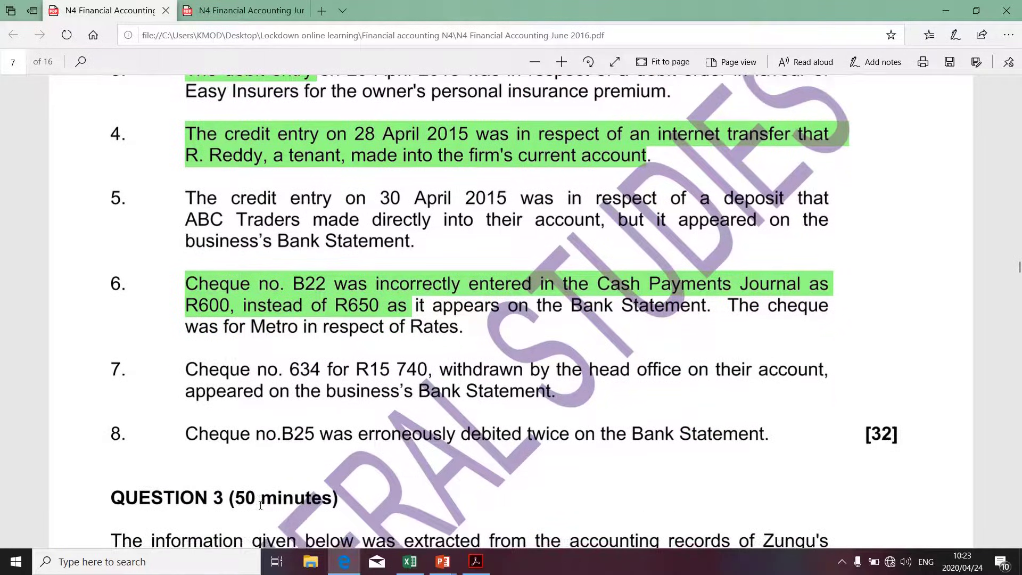
{"action": "scroll", "coordinate": [260, 505], "scroll_direction": "up", "scroll_amount": 15}
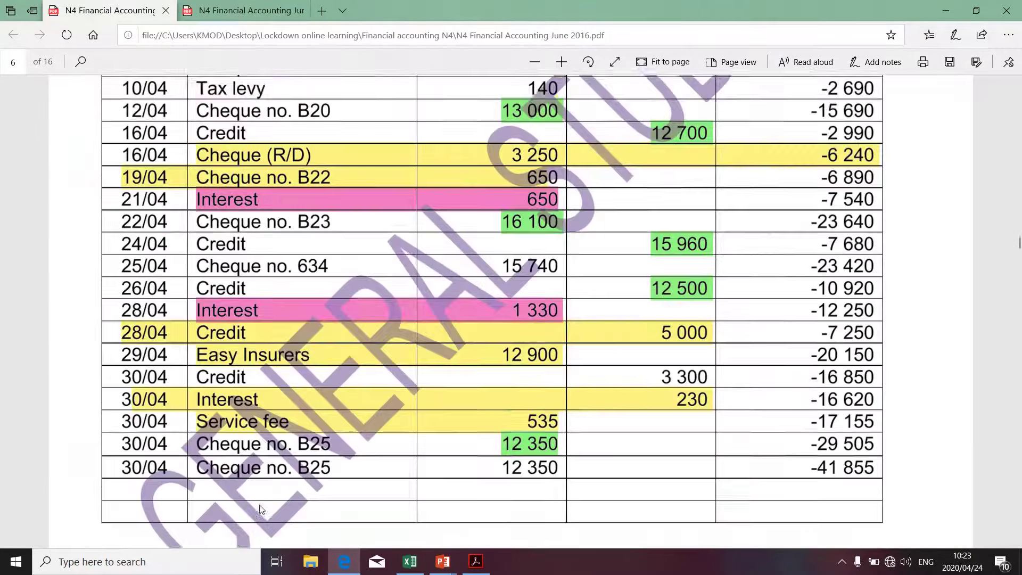
{"action": "scroll", "coordinate": [260, 505], "scroll_direction": "up", "scroll_amount": 15}
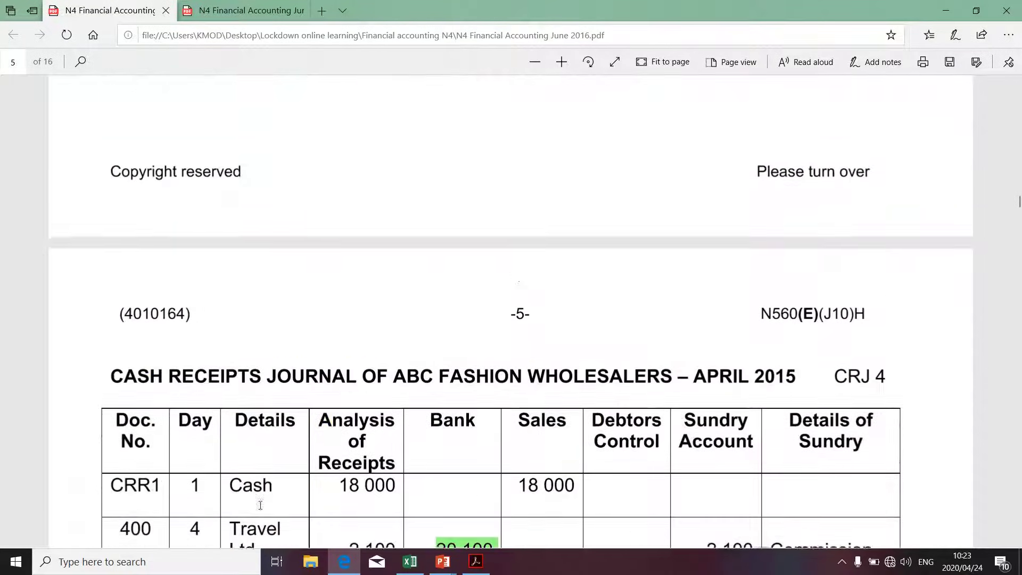
{"action": "scroll", "coordinate": [260, 505], "scroll_direction": "up", "scroll_amount": 12}
{"action": "scroll", "coordinate": [260, 505], "scroll_direction": "down", "scroll_amount": 3}
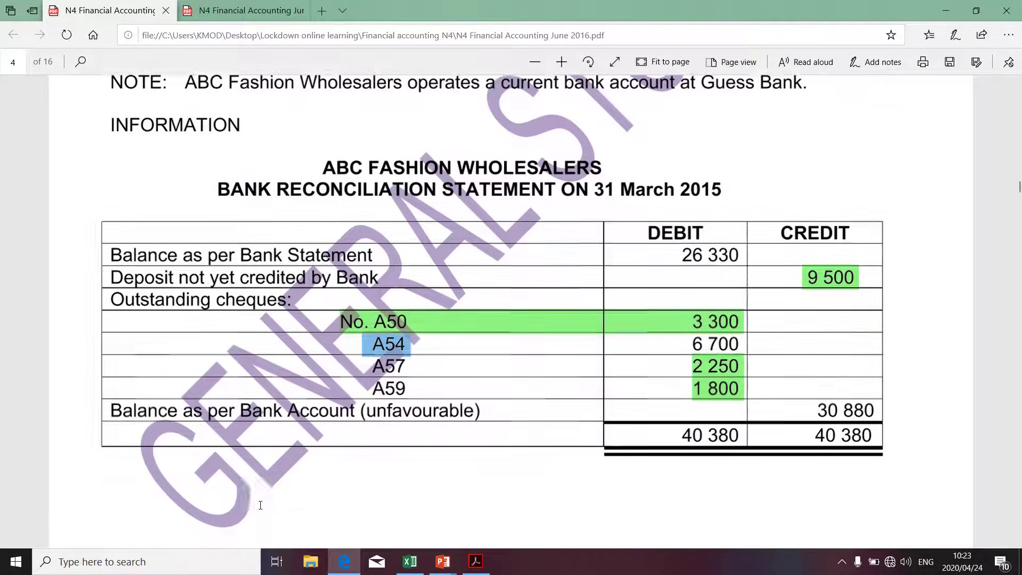
{"action": "scroll", "coordinate": [260, 505], "scroll_direction": "down", "scroll_amount": 1}
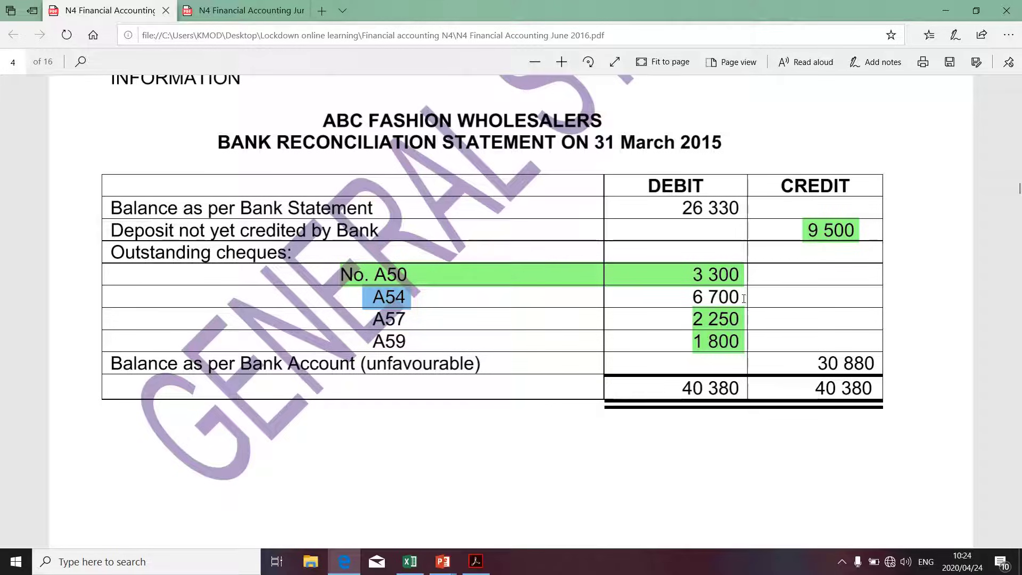
- Switch to the Excel bank reconciliation sheet and enter "No. A54" in cell A7 under the outstanding cheques
{"action": "key", "text": "alt+Tab"}
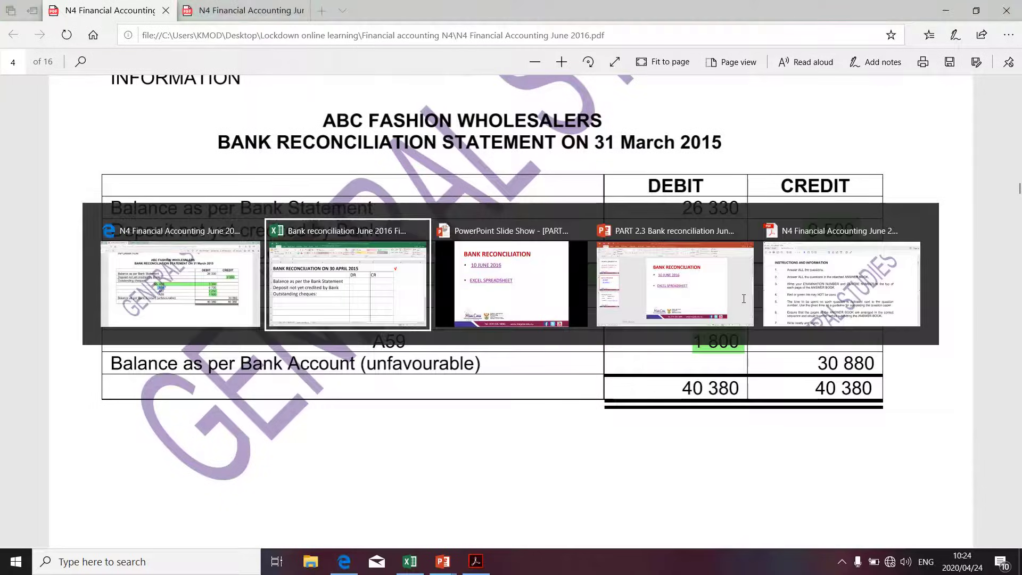
{"action": "left_click", "coordinate": [286, 335]}
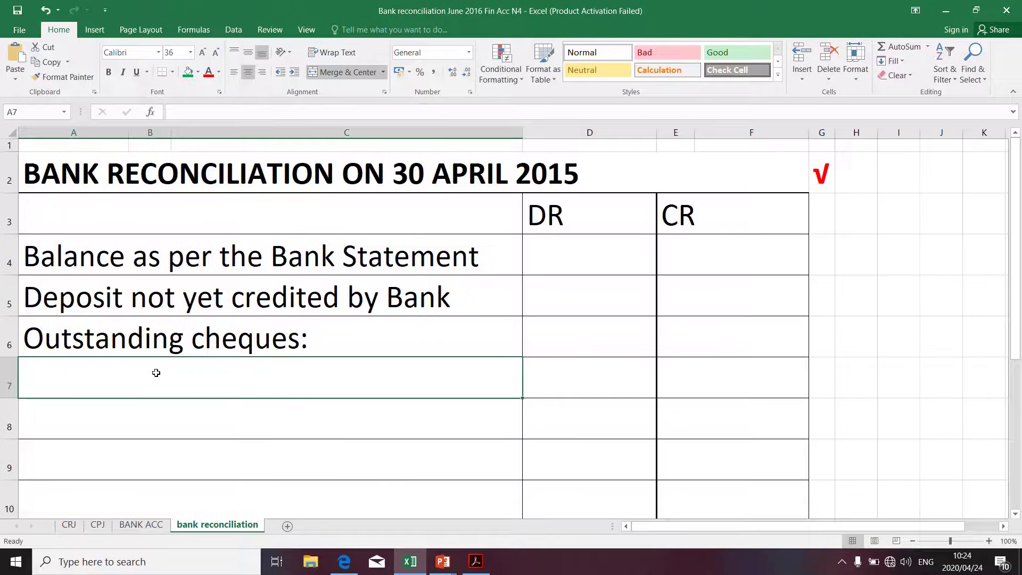
{"action": "type", "text": "no"}
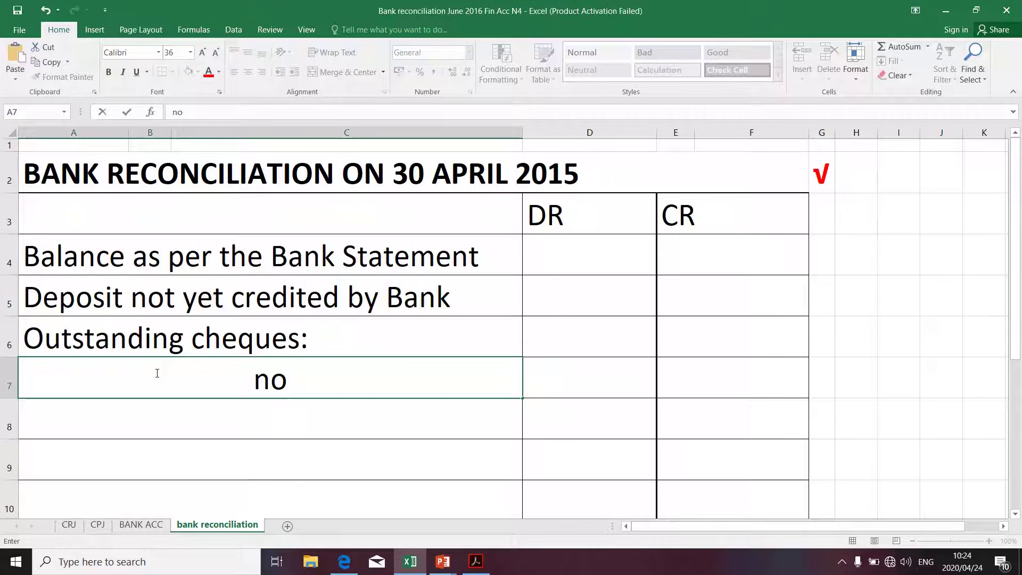
{"action": "key", "text": "BackSpace"}
{"action": "key", "text": "BackSpace"}
{"action": "type", "text": "No"}
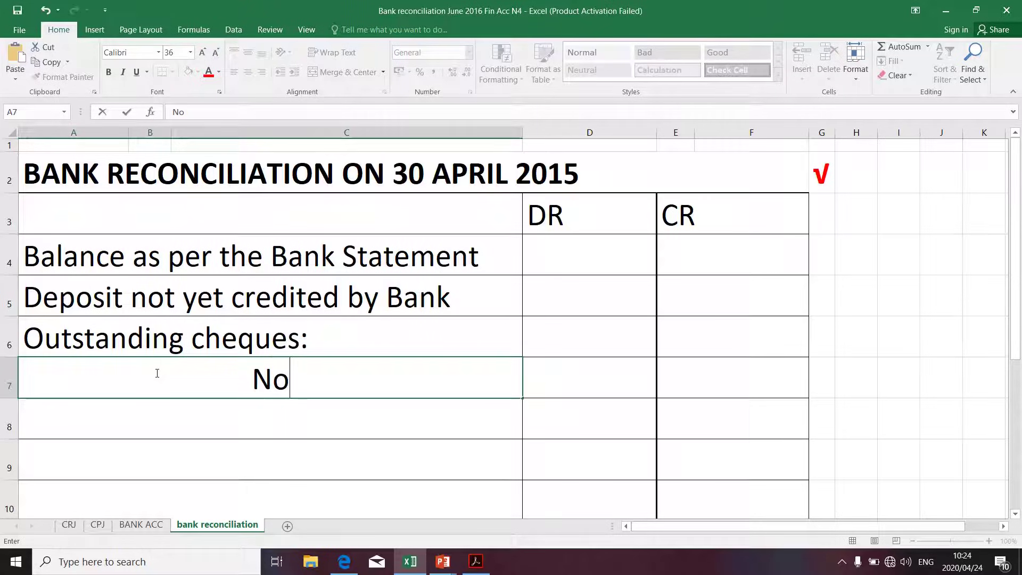
{"action": "type", "text": ". A"}
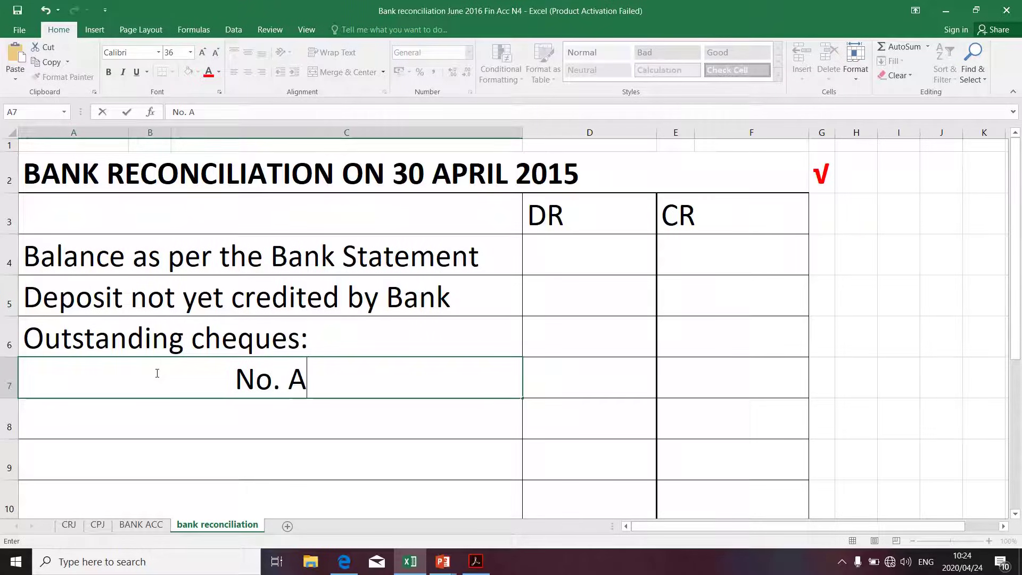
{"action": "type", "text": "54"}
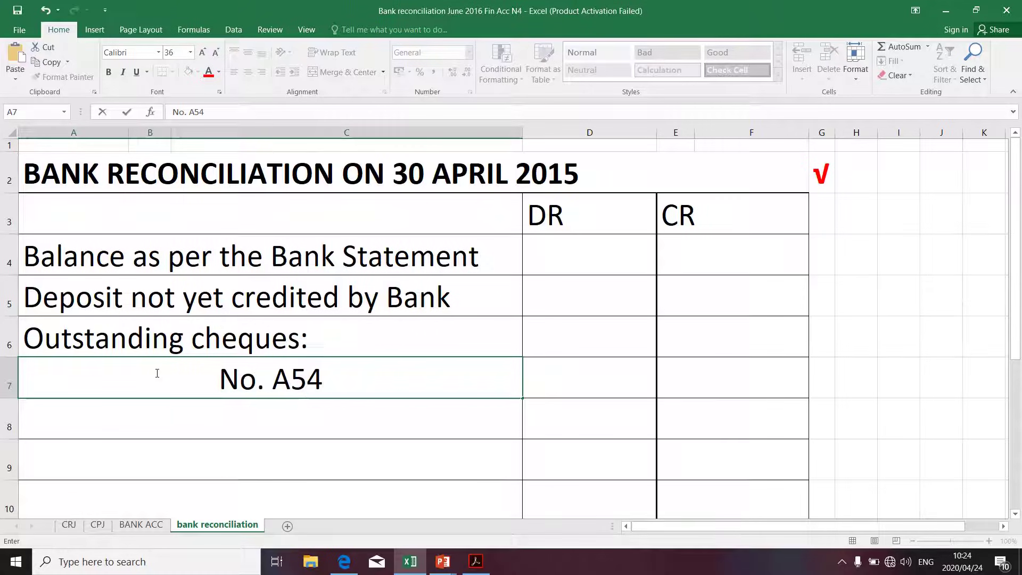
- Enter 6700 in the DR column for cheque A54 in cell D7, checking the amount against the exam paper
{"action": "left_click", "coordinate": [557, 372]}
{"action": "key", "text": "alt+Tab"}
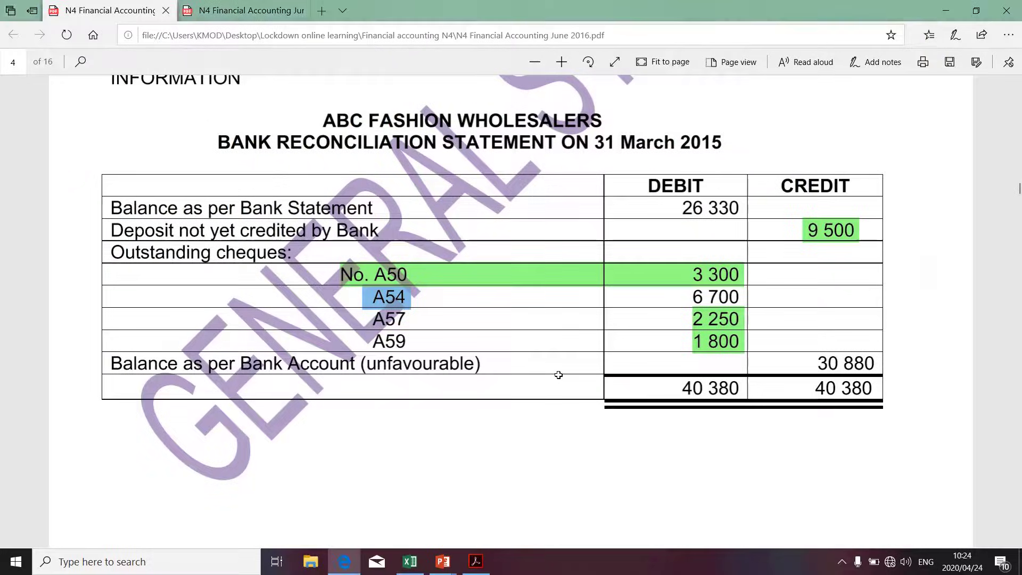
{"action": "key", "text": "alt+Tab"}
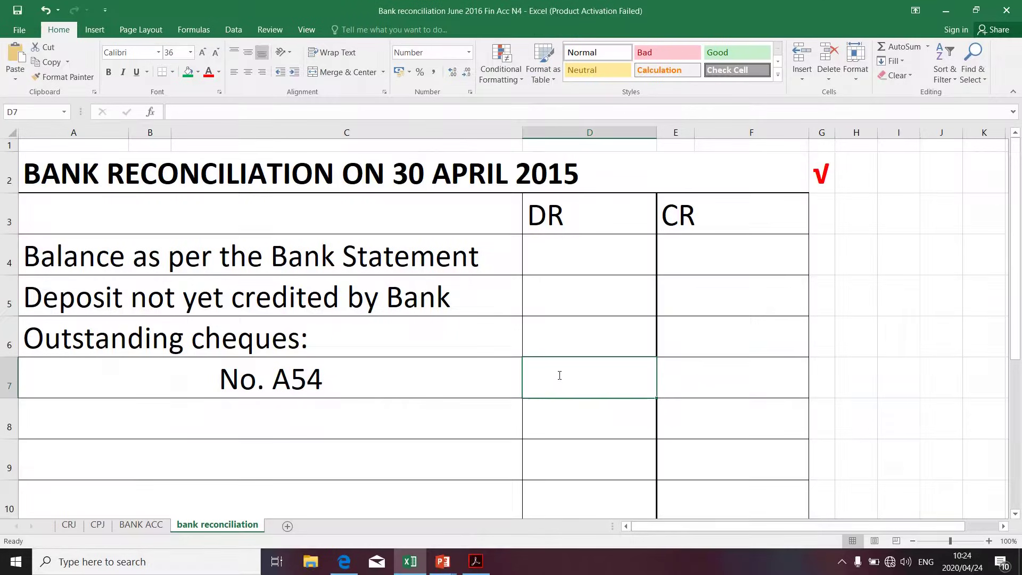
{"action": "type", "text": "6700"}
{"action": "key", "text": "Return"}
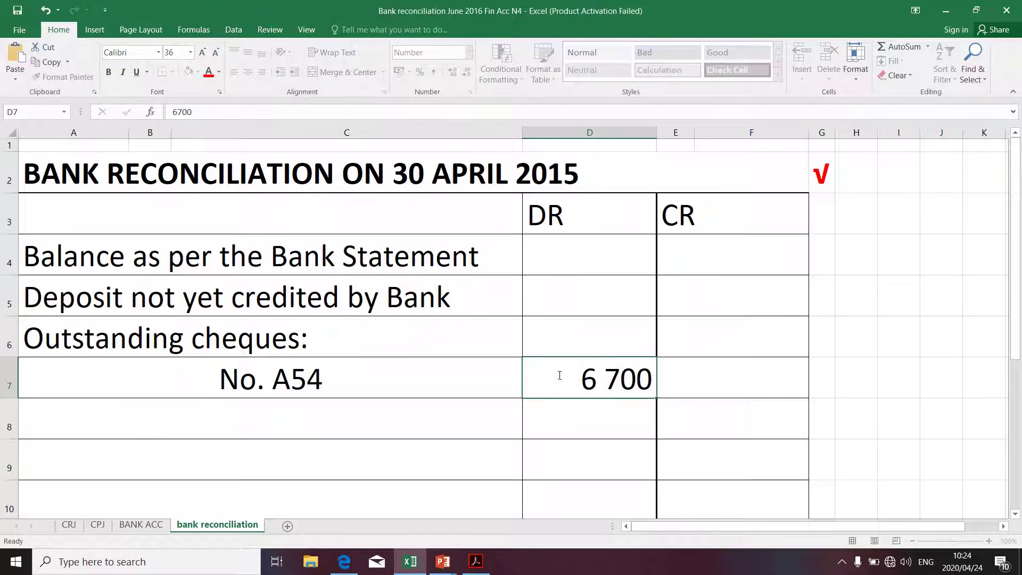
- Switch to the exam paper in Edge and highlight cheque A54's debit amount in yellow in the March reconciliation
{"action": "key", "text": "alt+Tab"}
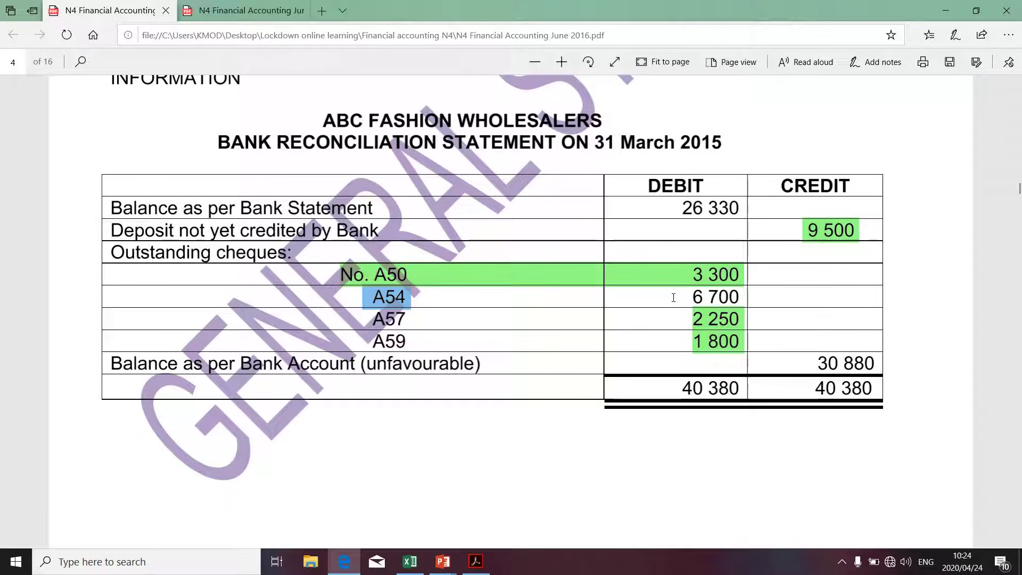
{"action": "key", "text": "alt+Tab"}
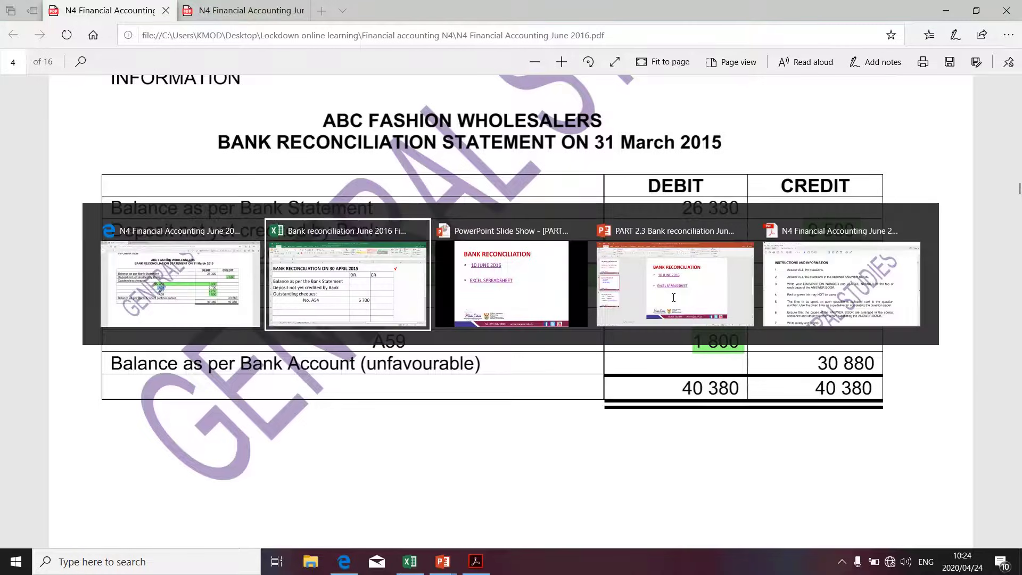
{"action": "key", "text": "alt+Tab"}
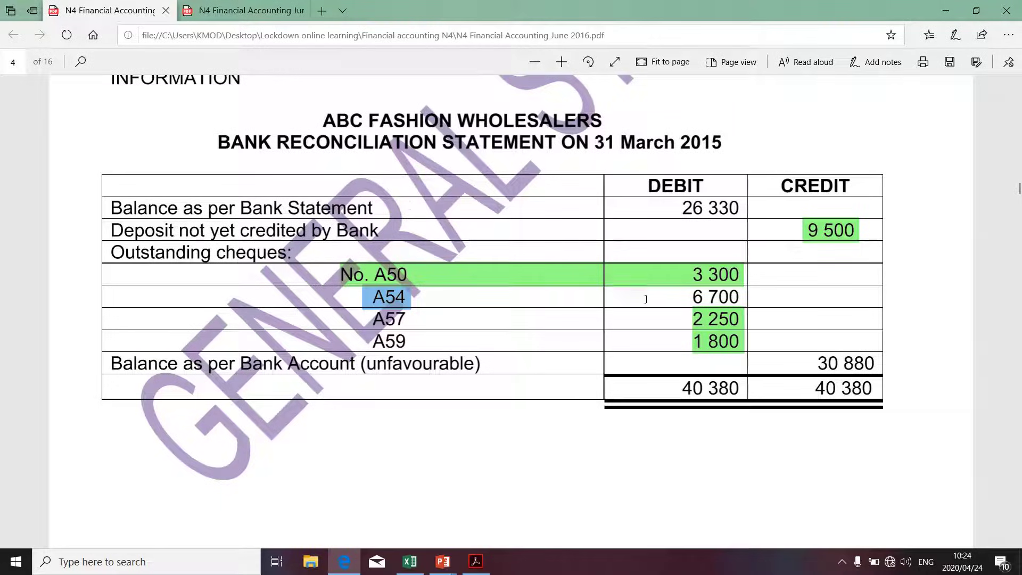
{"action": "left_click_drag", "start_coordinate": [678, 299], "coordinate": [741, 299]}
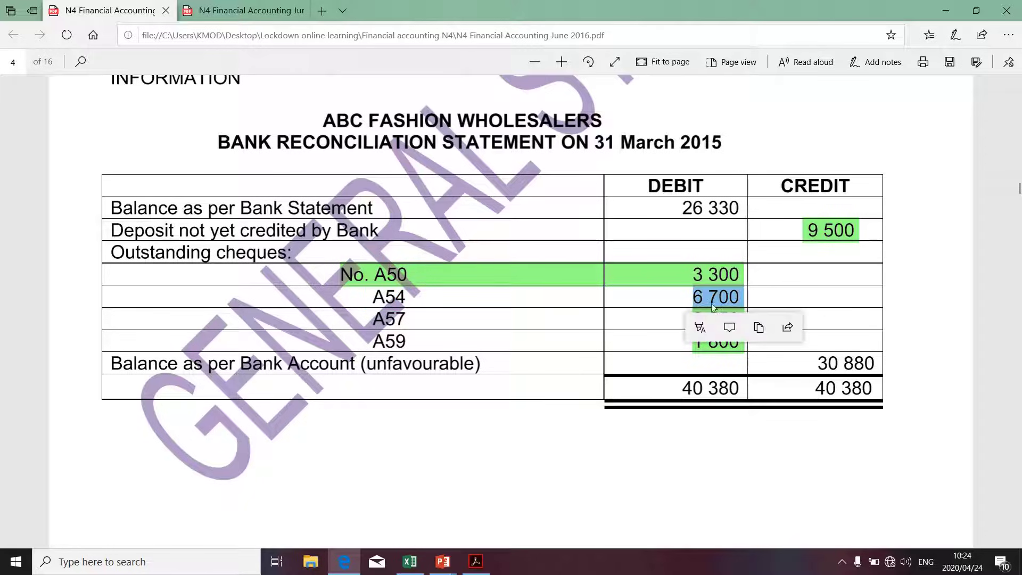
{"action": "left_click", "coordinate": [702, 329]}
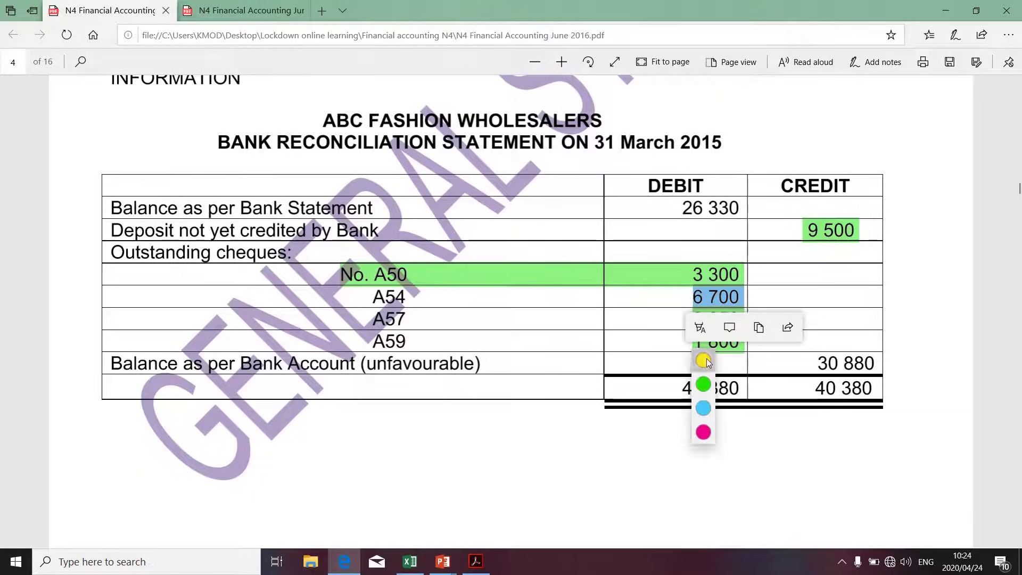
{"action": "left_click", "coordinate": [702, 360]}
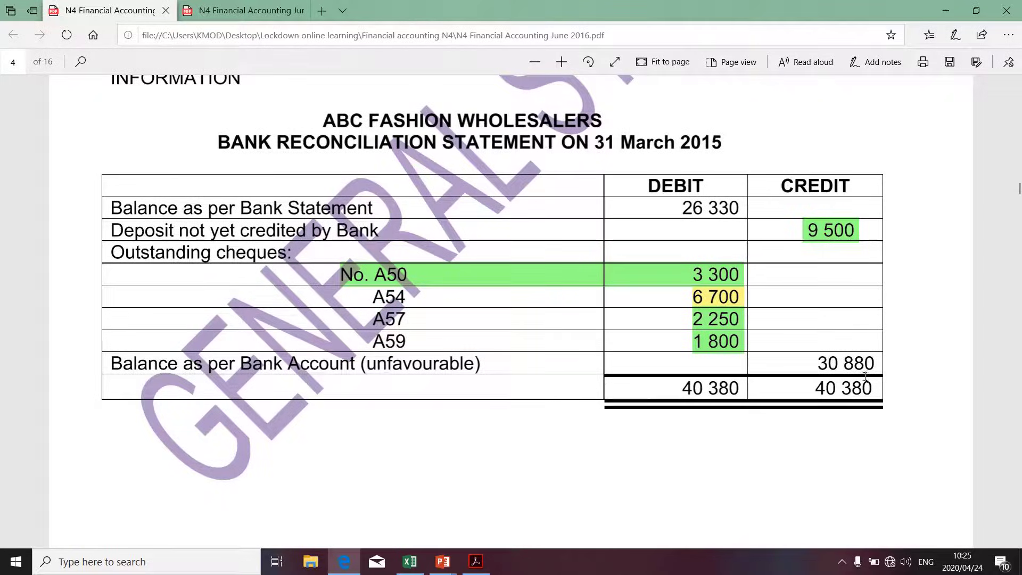
- Review the March reconciliation's bank account balance and examine the April cash receipts journal's Bank column for the unmarked CRR5 deposit
{"action": "left_click_drag", "start_coordinate": [820, 367], "coordinate": [878, 368]}
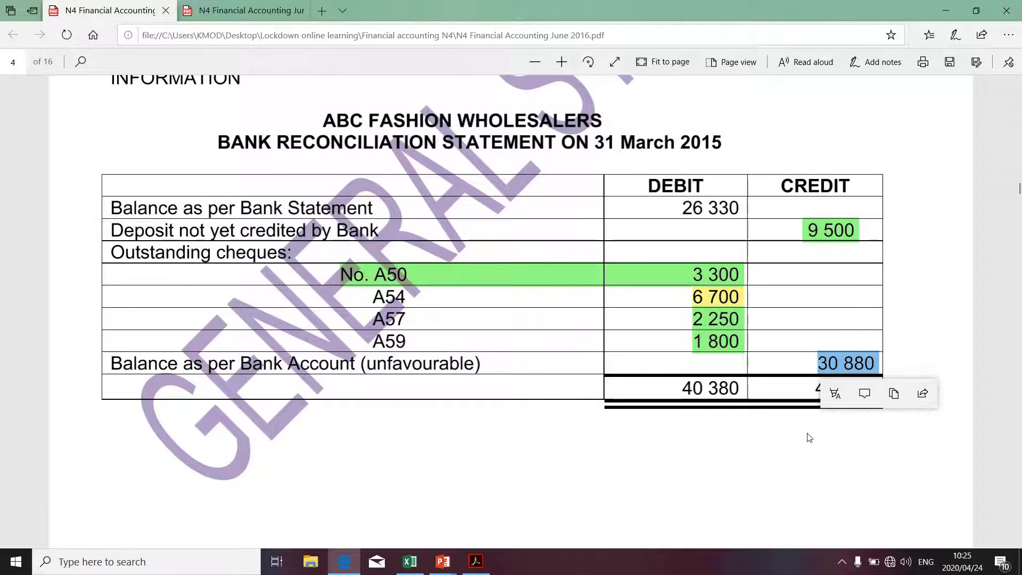
{"action": "scroll", "coordinate": [717, 452], "scroll_direction": "down", "scroll_amount": 3}
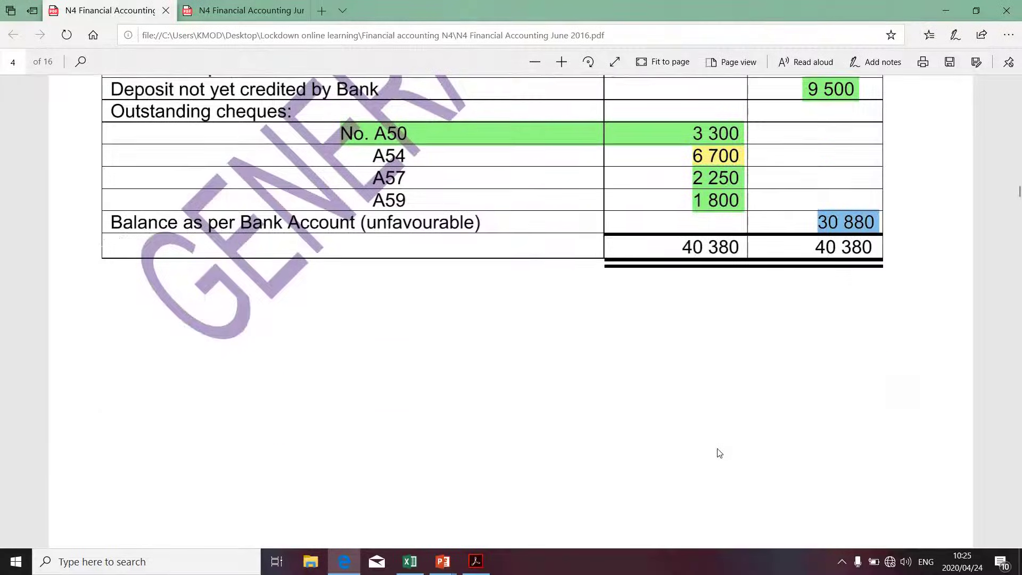
{"action": "scroll", "coordinate": [718, 450], "scroll_direction": "down", "scroll_amount": 10}
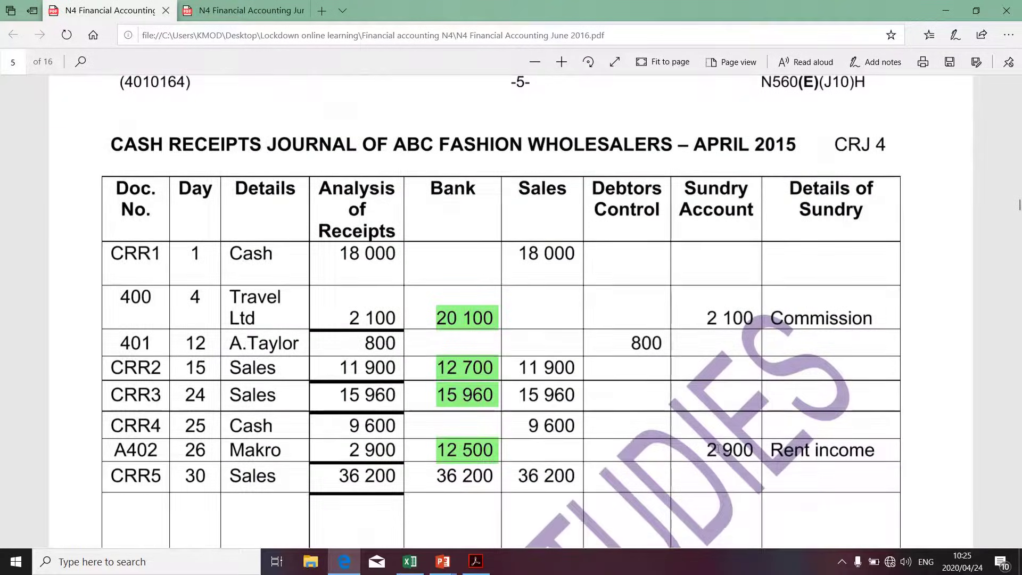
{"action": "scroll", "coordinate": [718, 448], "scroll_direction": "down", "scroll_amount": 3}
{"action": "scroll", "coordinate": [718, 449], "scroll_direction": "up", "scroll_amount": 2}
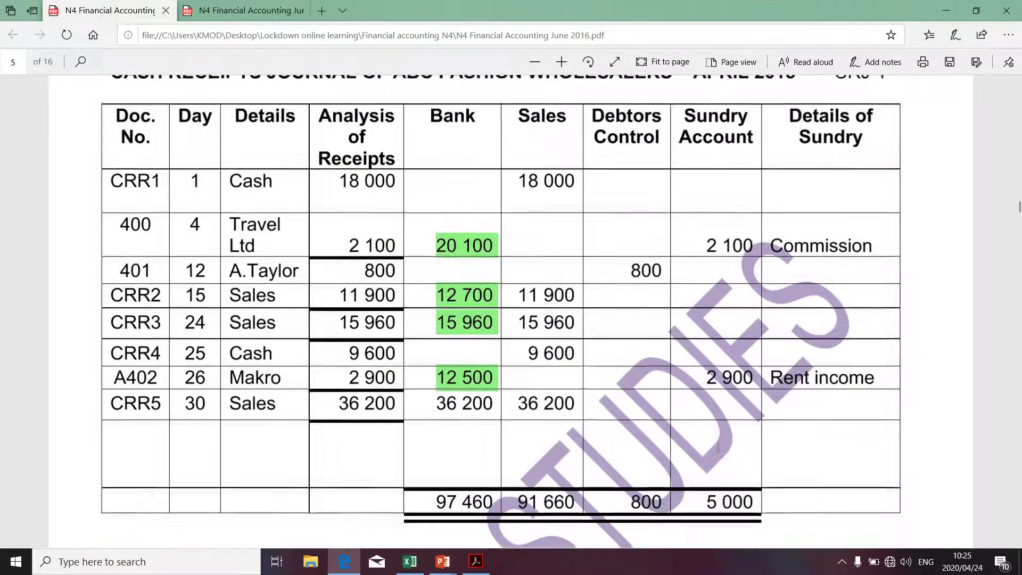
{"action": "scroll", "coordinate": [718, 449], "scroll_direction": "down", "scroll_amount": 1}
{"action": "scroll", "coordinate": [718, 448], "scroll_direction": "up", "scroll_amount": 3}
{"action": "scroll", "coordinate": [718, 449], "scroll_direction": "down", "scroll_amount": 3}
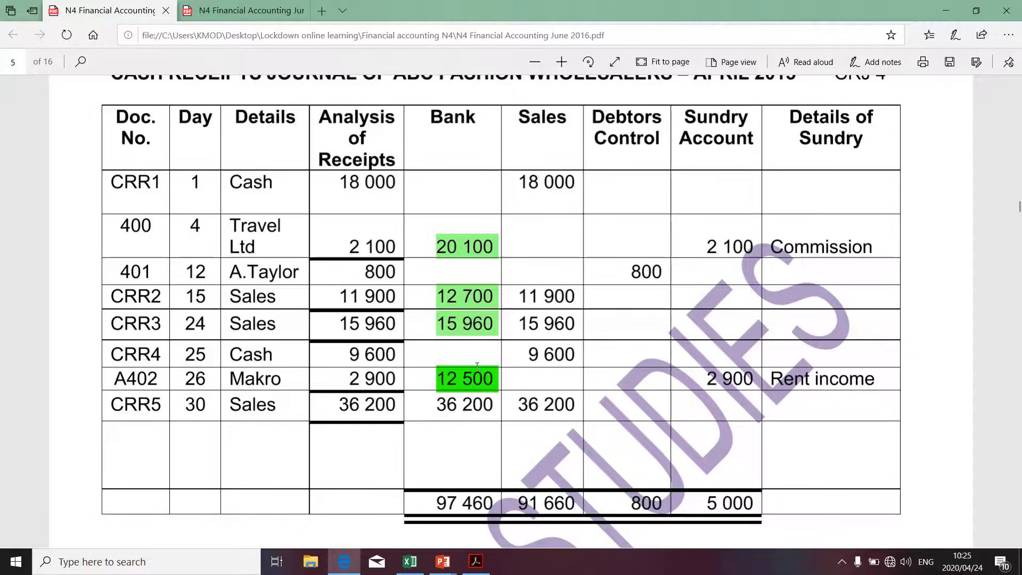
{"action": "scroll", "coordinate": [477, 365], "scroll_direction": "up", "scroll_amount": 1}
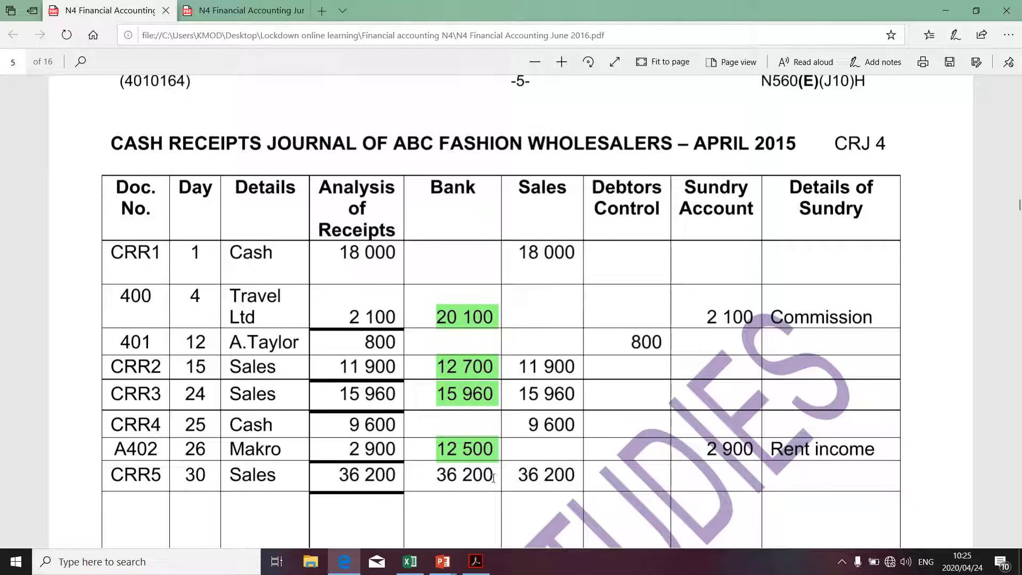
{"action": "left_click_drag", "start_coordinate": [486, 477], "coordinate": [436, 477]}
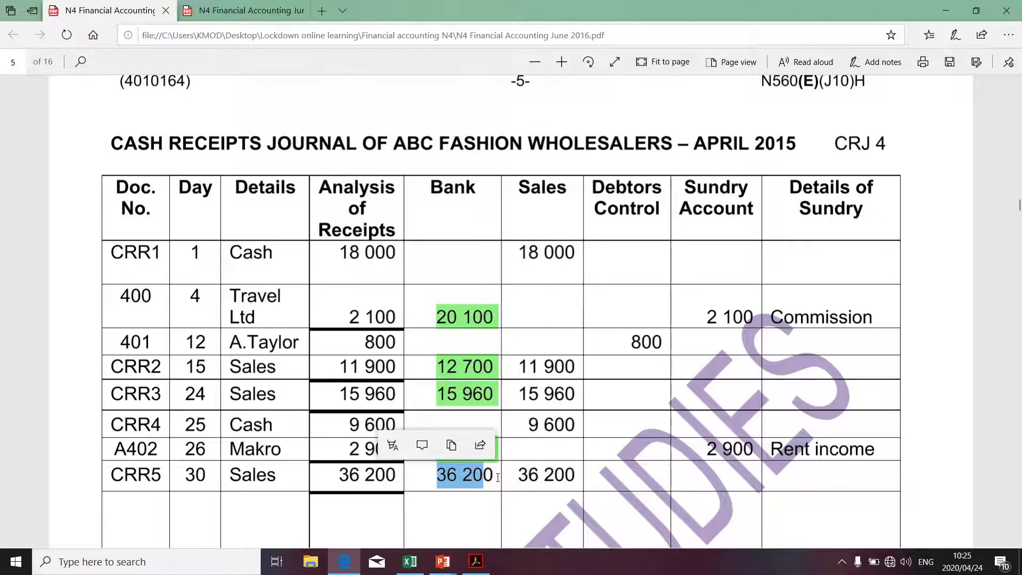
- Switch to the Excel bank reconciliation sheet and enter 36200 in the CR column for the deposit not yet credited in cell E5
{"action": "key", "text": "alt+Tab"}
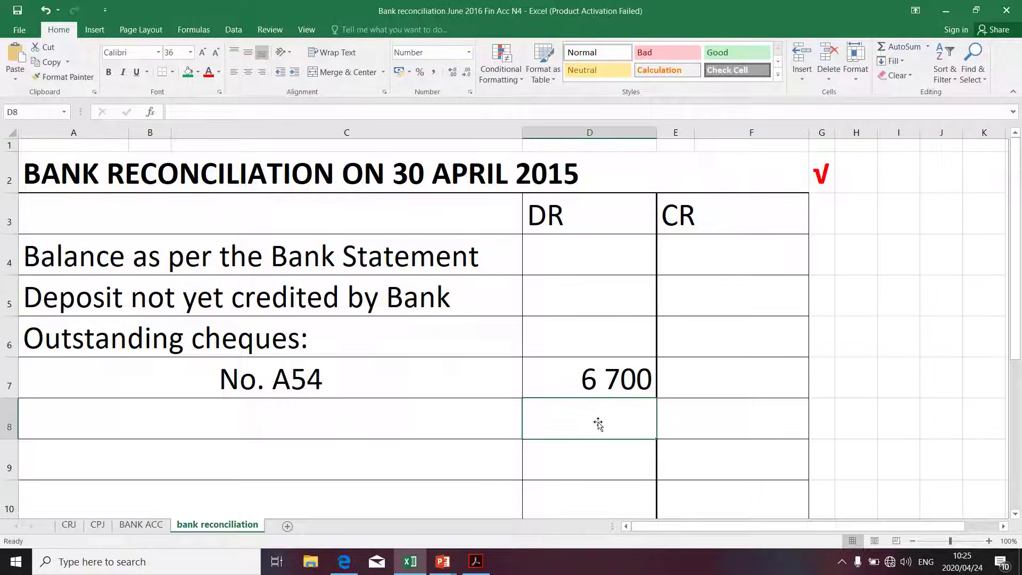
{"action": "left_click", "coordinate": [701, 299]}
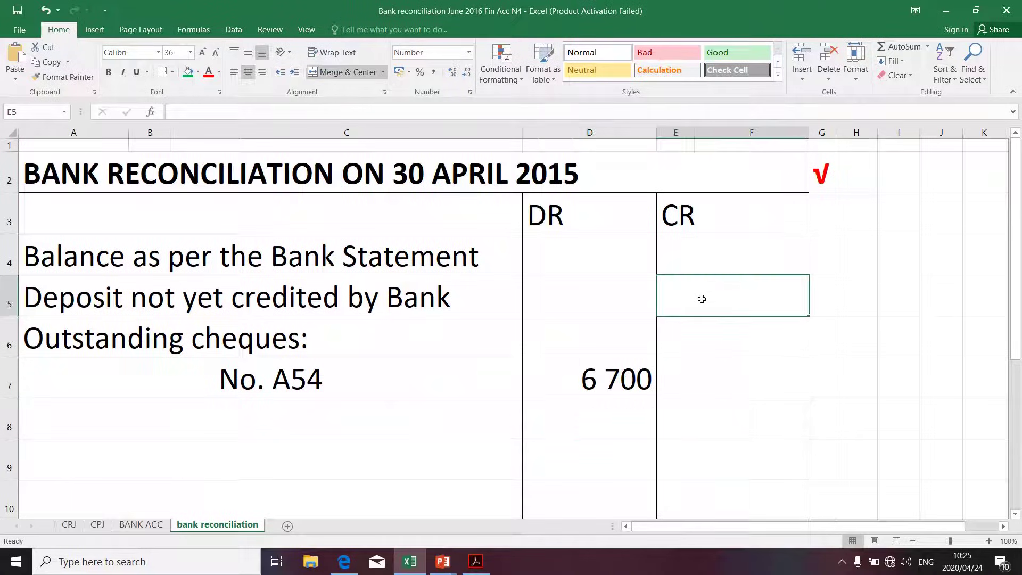
{"action": "type", "text": "36200"}
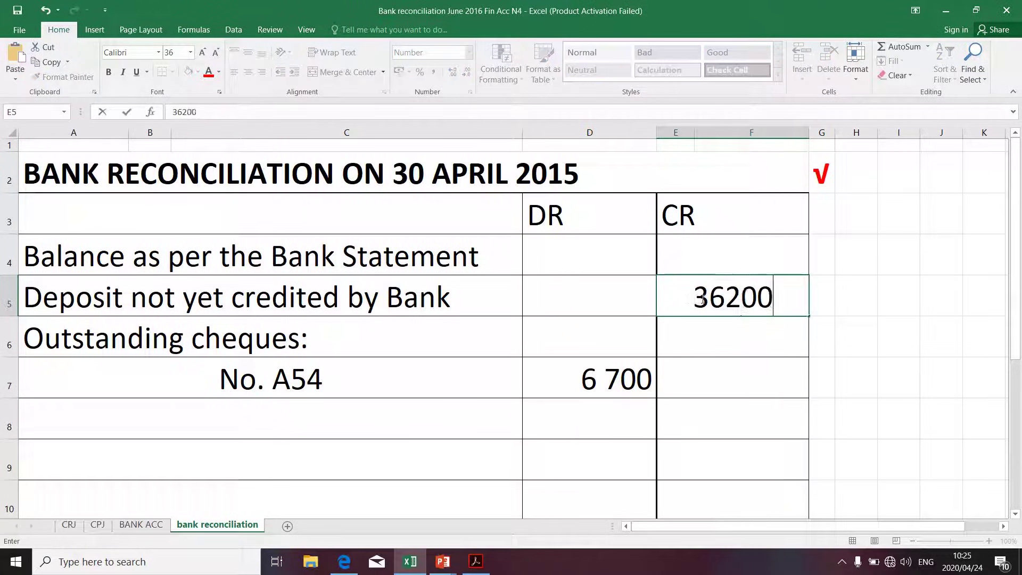
{"action": "key", "text": "Return"}
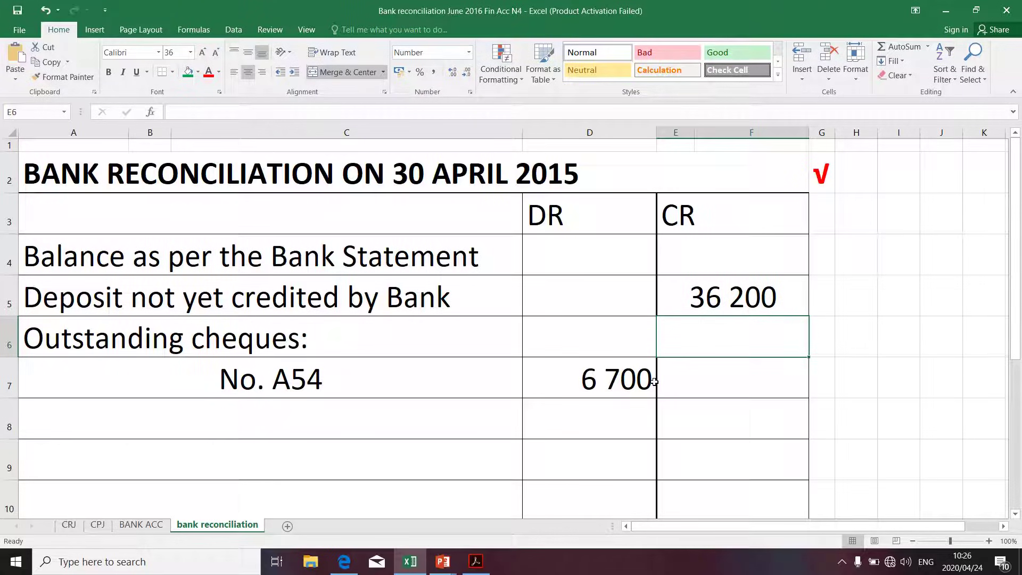
- Return to the exam paper in Edge and highlight CRR5's Bank amount in yellow in the April cash receipts journal
{"action": "key", "text": "alt+Tab"}
{"action": "scroll", "coordinate": [655, 382], "scroll_direction": "up", "scroll_amount": 15}
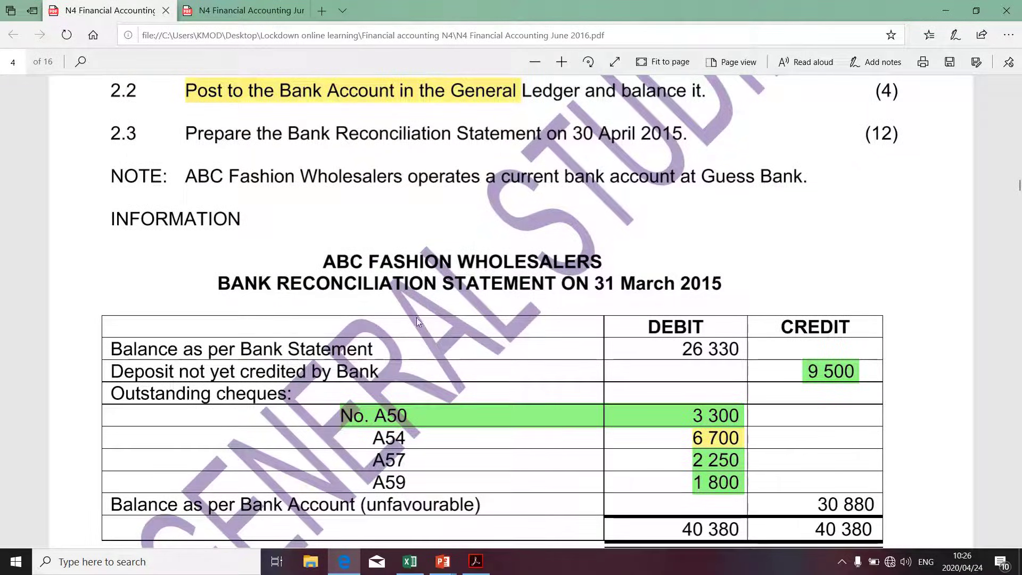
{"action": "left_click_drag", "start_coordinate": [113, 371], "coordinate": [847, 361]}
{"action": "scroll", "coordinate": [744, 450], "scroll_direction": "down", "scroll_amount": 20}
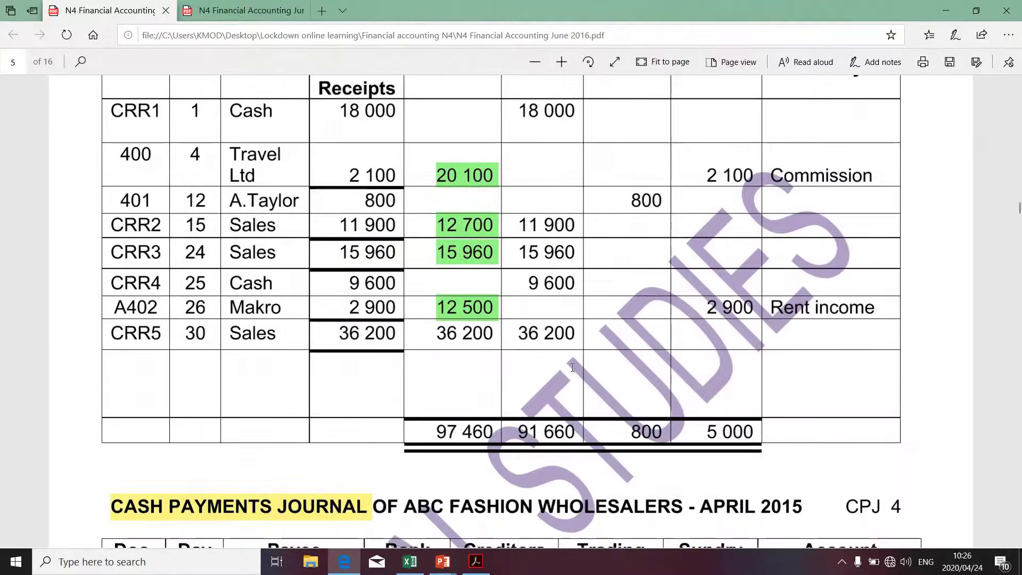
{"action": "scroll", "coordinate": [496, 338], "scroll_direction": "up", "scroll_amount": 4}
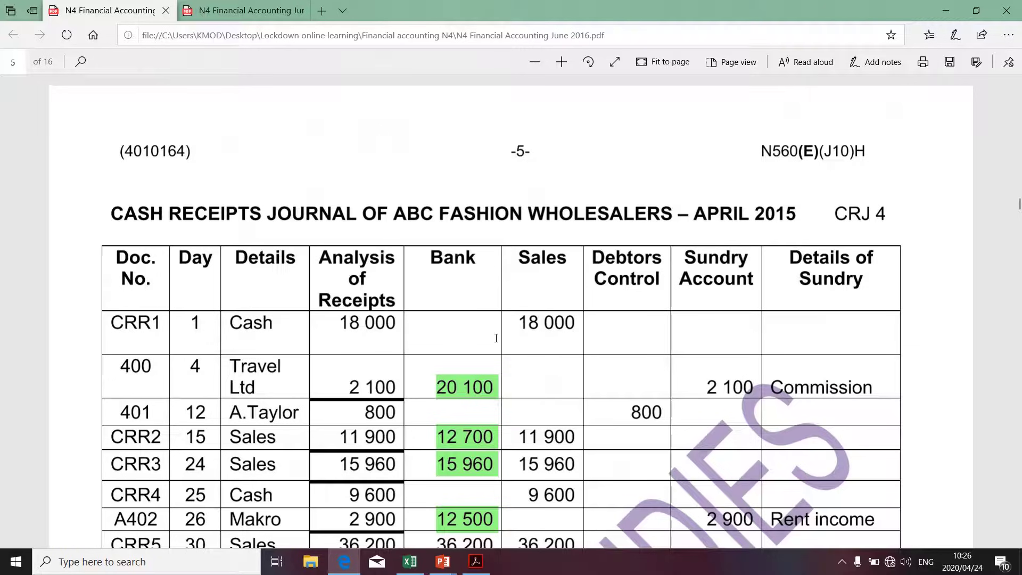
{"action": "scroll", "coordinate": [496, 338], "scroll_direction": "down", "scroll_amount": 3}
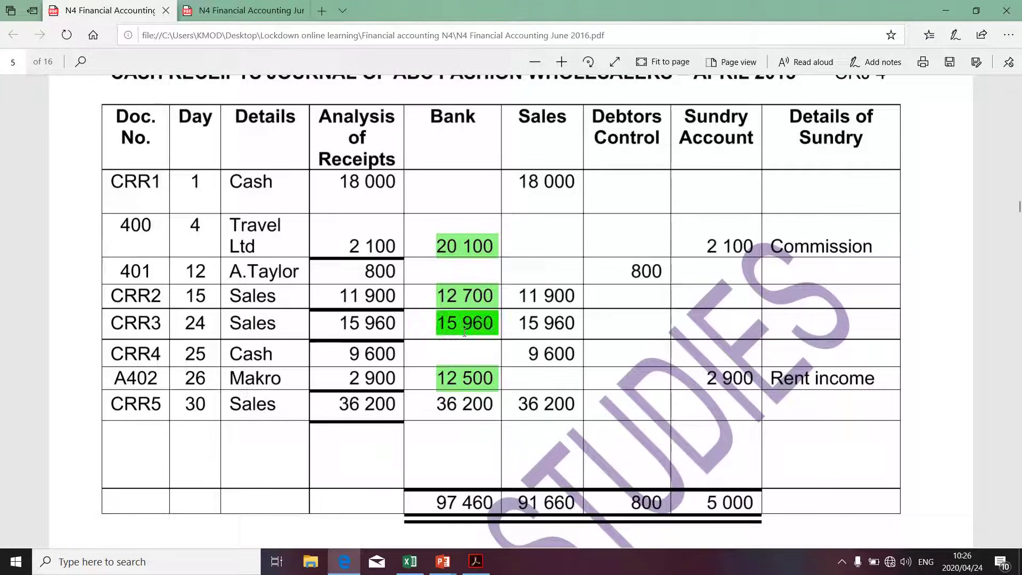
{"action": "left_click_drag", "start_coordinate": [493, 404], "coordinate": [436, 406]}
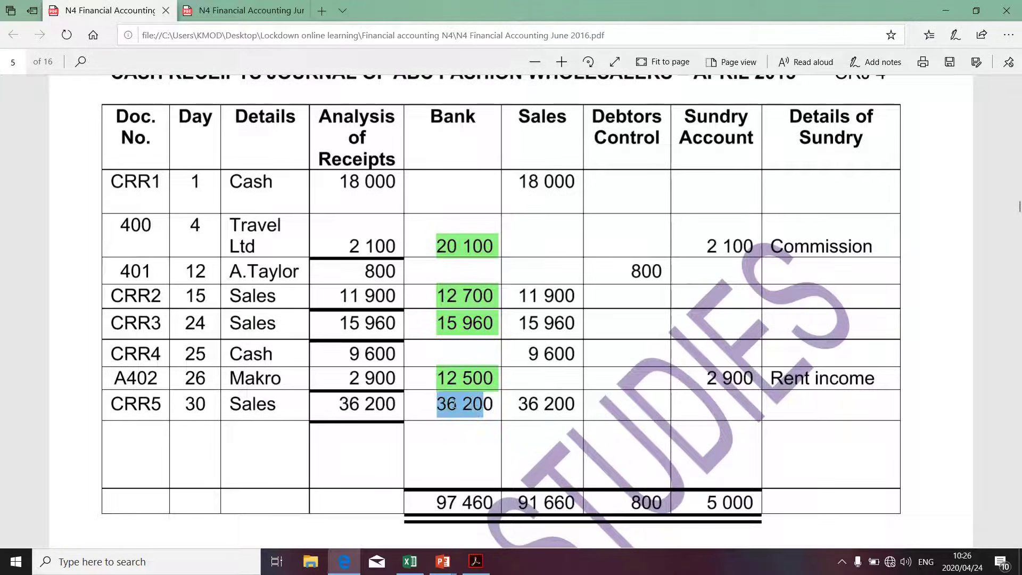
{"action": "left_click", "coordinate": [393, 373]}
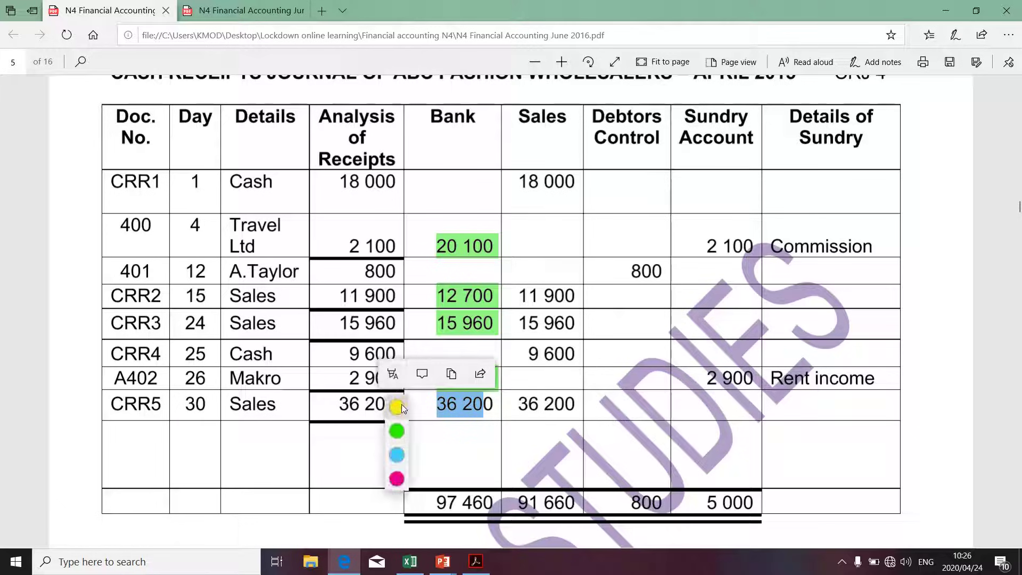
{"action": "left_click", "coordinate": [397, 408]}
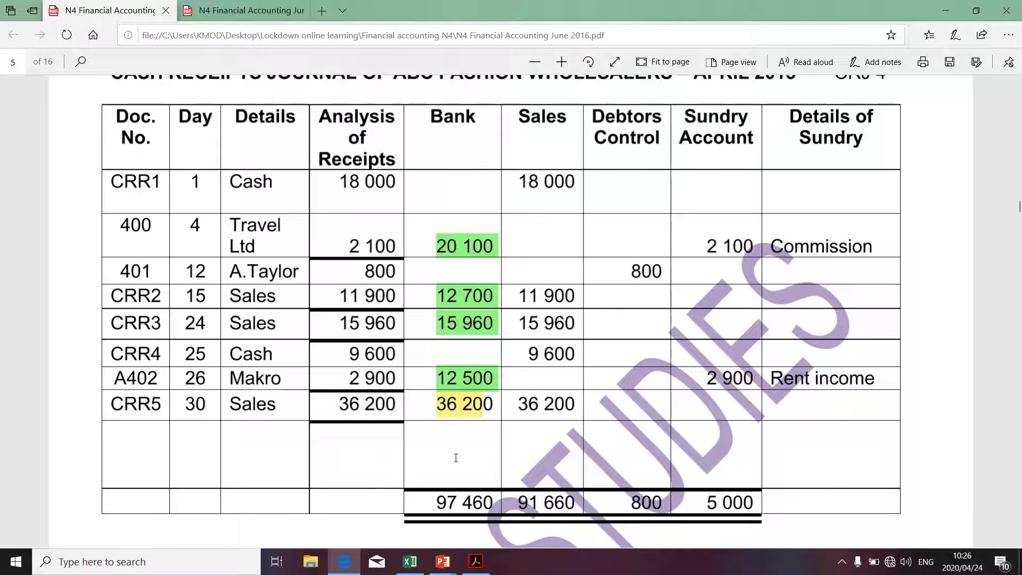
- Check the cash payments journal's Bank column for unmarked cheques, and enter "No.B21" in cell A8 of the Excel reconciliation
{"action": "scroll", "coordinate": [462, 474], "scroll_direction": "down", "scroll_amount": 2}
{"action": "scroll", "coordinate": [462, 474], "scroll_direction": "down", "scroll_amount": 5}
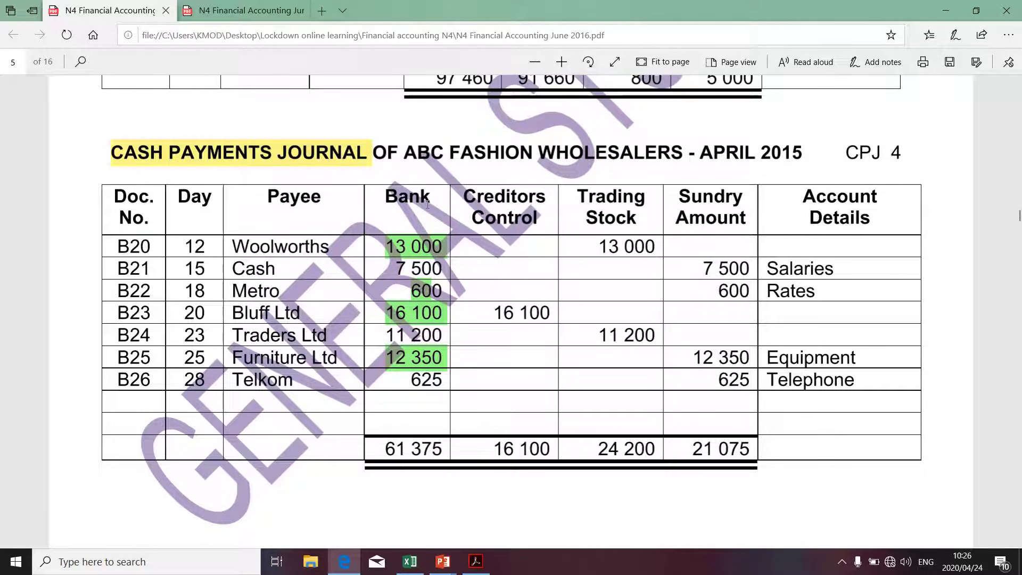
{"action": "left_click_drag", "start_coordinate": [384, 195], "coordinate": [440, 203]}
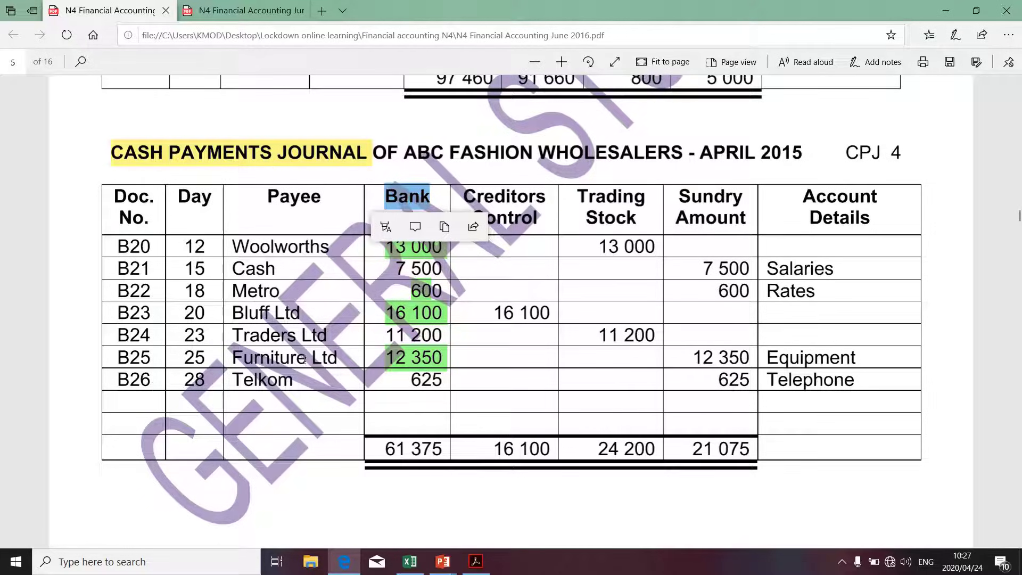
{"action": "key", "text": "alt+Tab"}
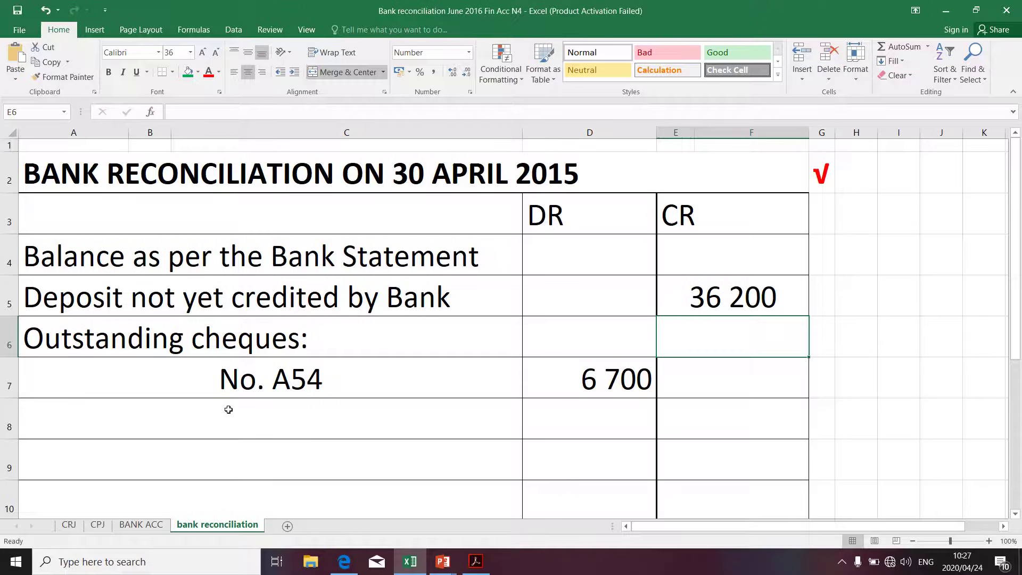
{"action": "left_click", "coordinate": [226, 410]}
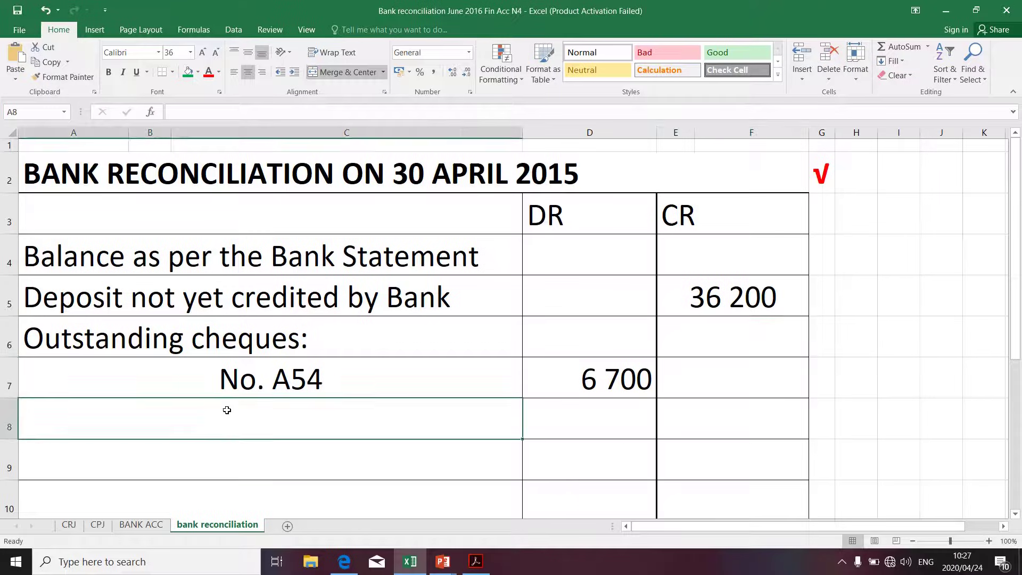
{"action": "type", "text": "No. "}
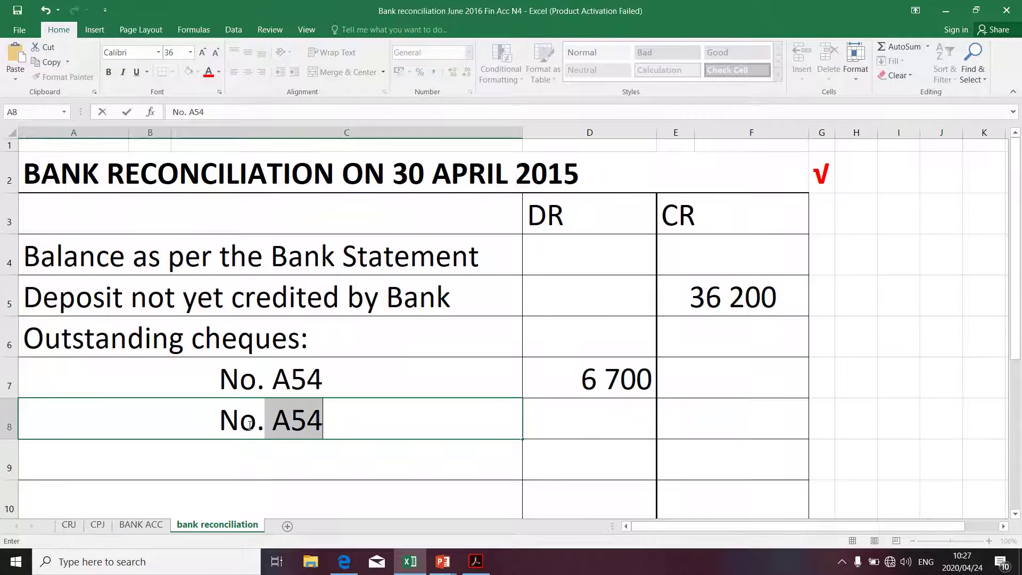
{"action": "type", "text": "B"}
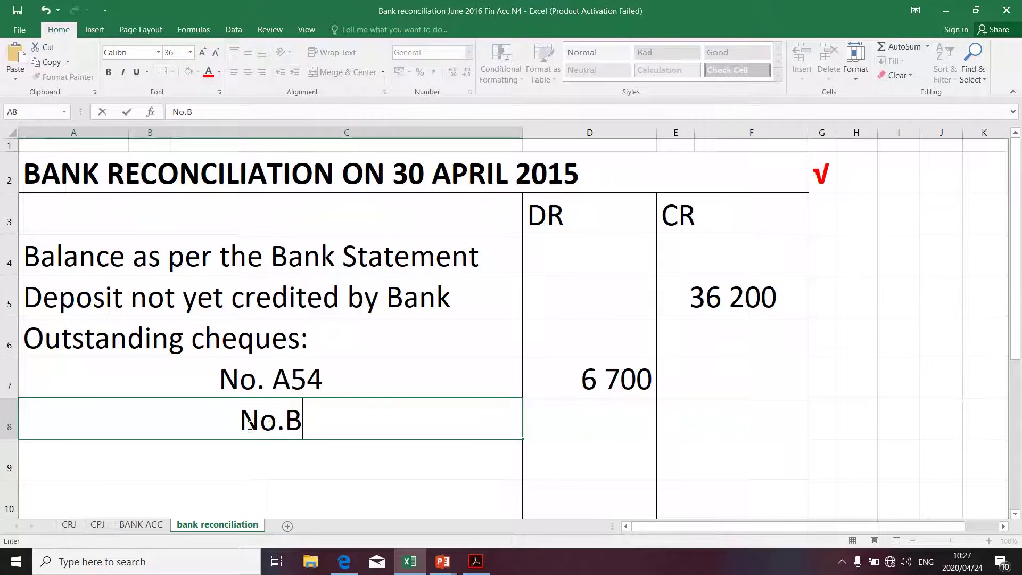
{"action": "key", "text": "alt+Tab"}
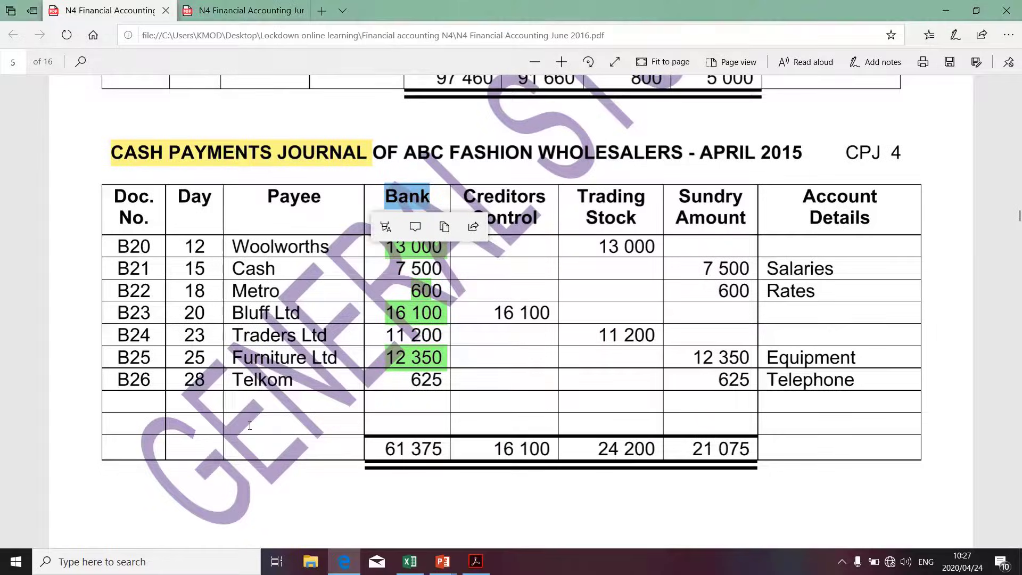
{"action": "key", "text": "alt+Tab"}
{"action": "type", "text": "21"}
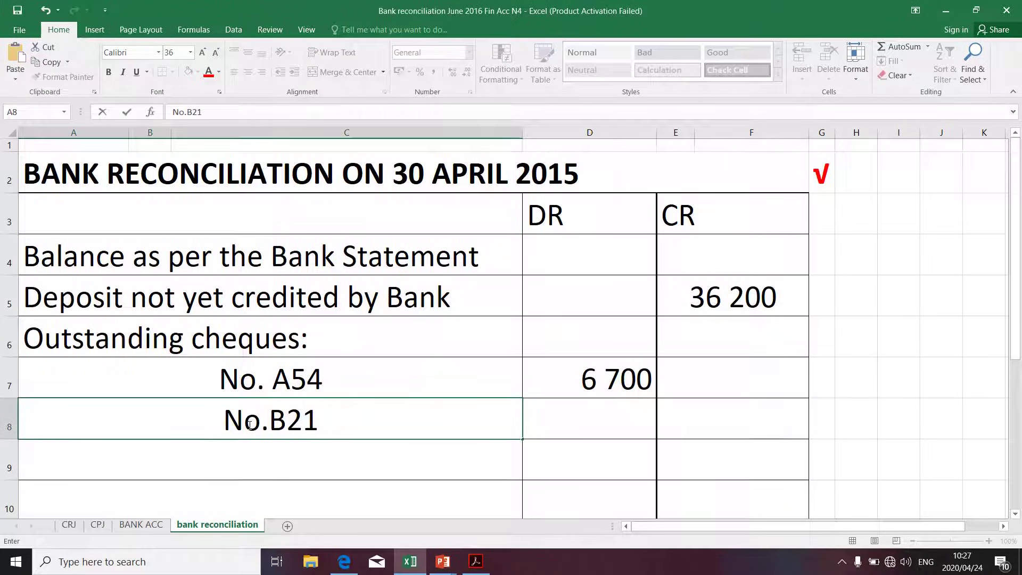
{"action": "key", "text": "Return"}
- Enter "No.24" in cell A9 as the next outstanding cheque, checking the number against the cash payments journal
{"action": "type", "text": "N"}
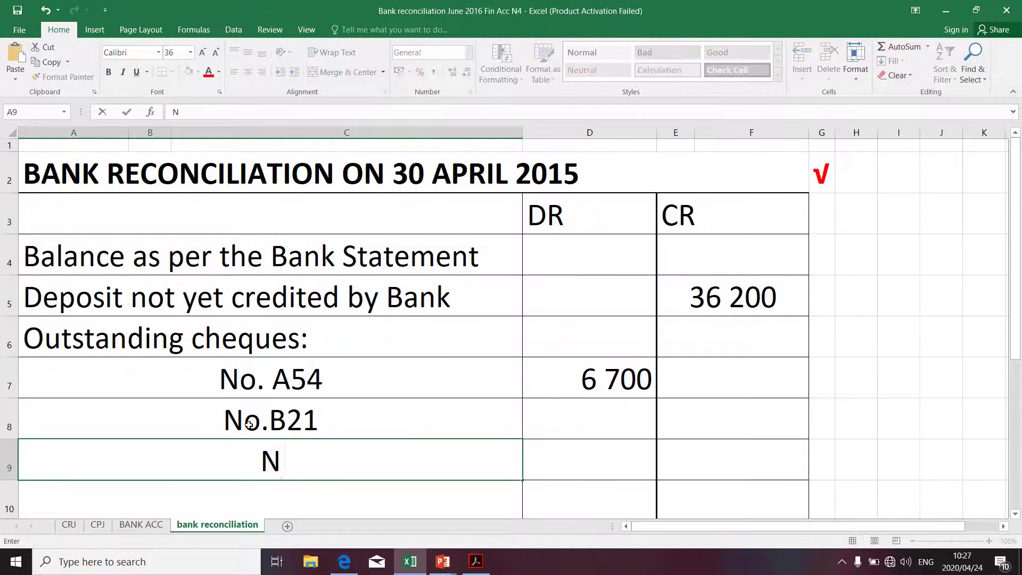
{"action": "type", "text": "o."}
{"action": "key", "text": "alt+Tab"}
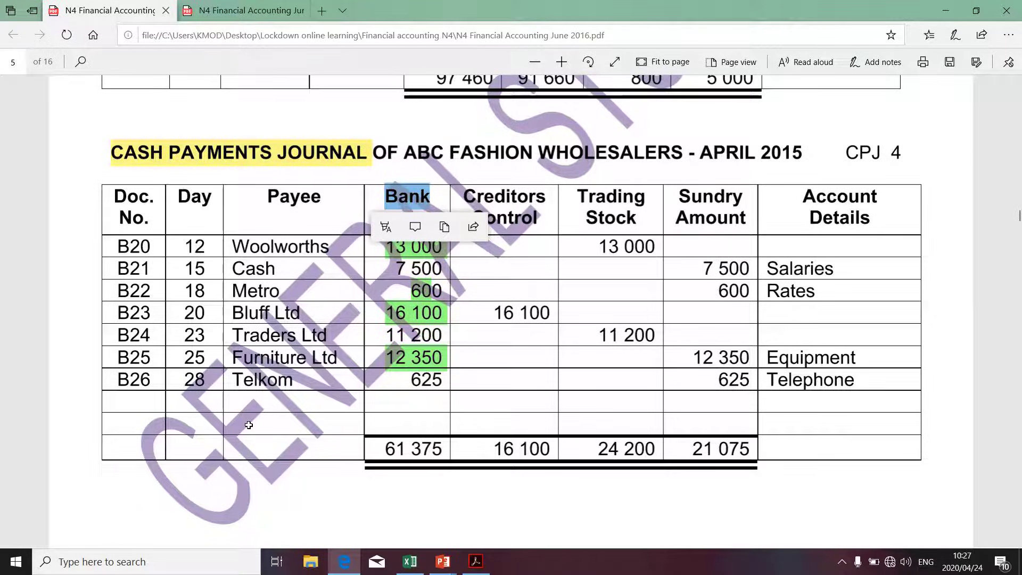
{"action": "key", "text": "alt+Tab"}
{"action": "type", "text": "24"}
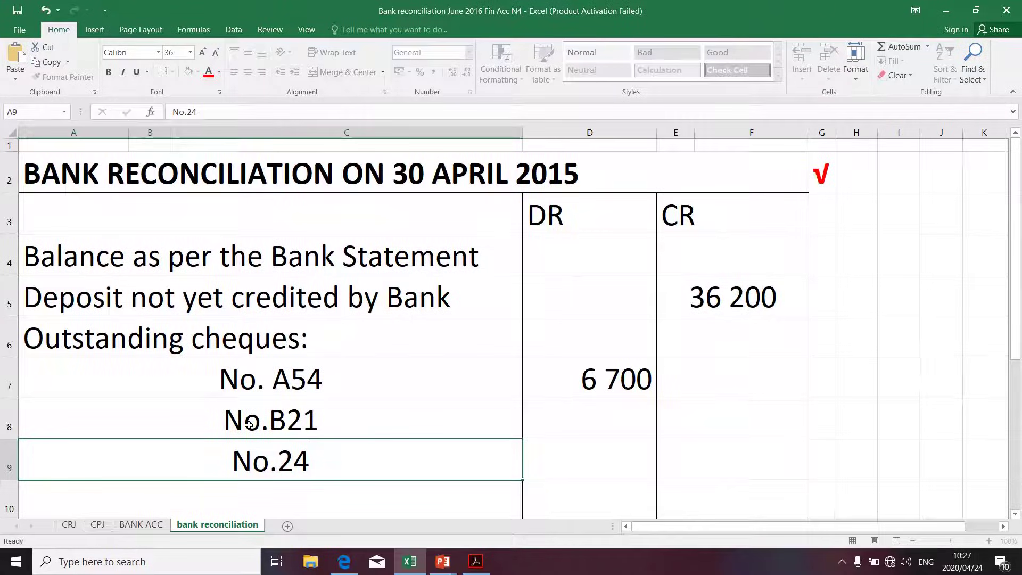
- Check the last unmarked cheque in the cash payments journal and enter "No.26" in cell A10 of the reconciliation
{"action": "key", "text": "alt+Tab"}
{"action": "key", "text": "alt+Tab"}
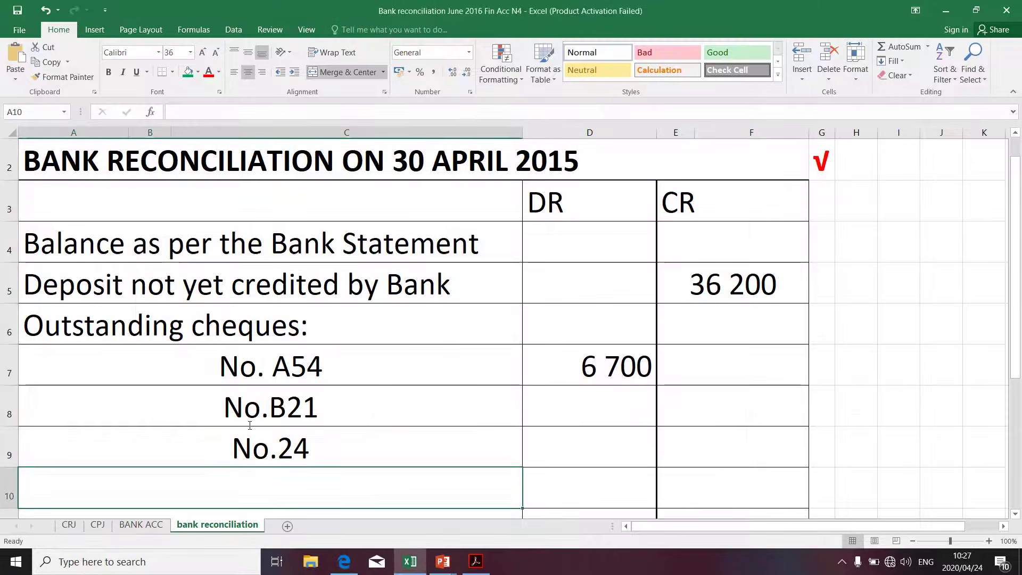
{"action": "type", "text": "B"}
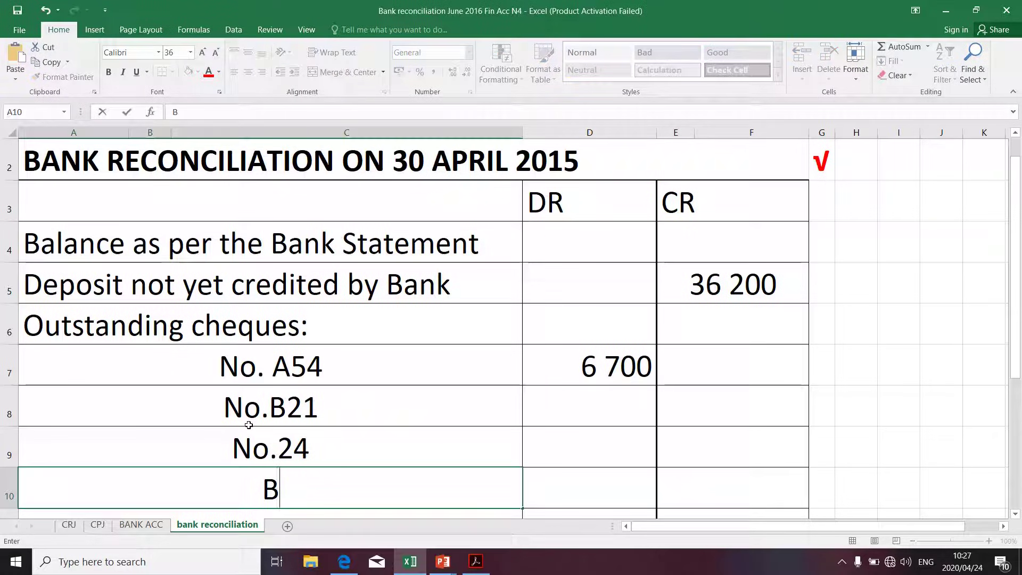
{"action": "key", "text": "BackSpace"}
{"action": "type", "text": "N"}
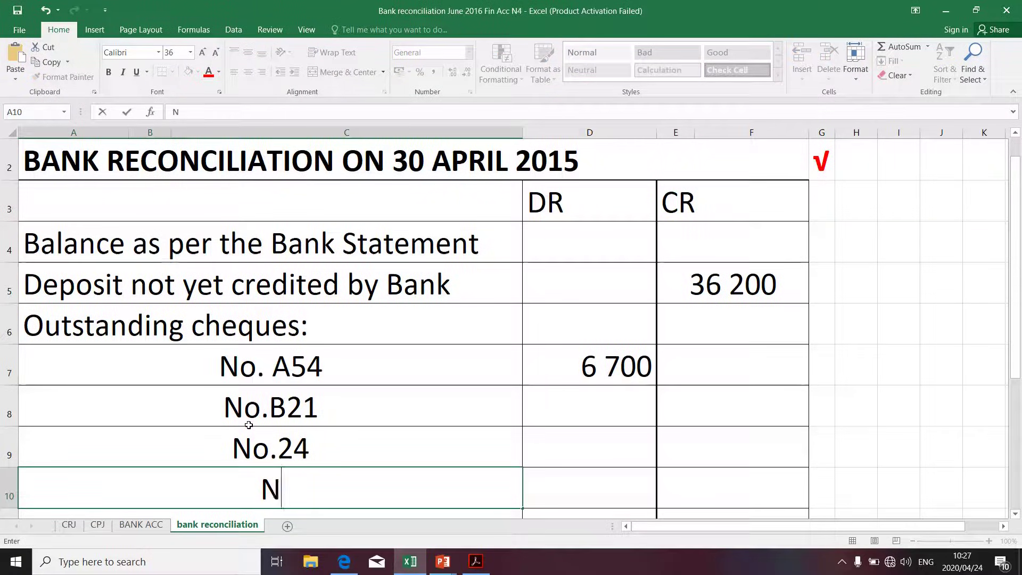
{"action": "type", "text": "o."}
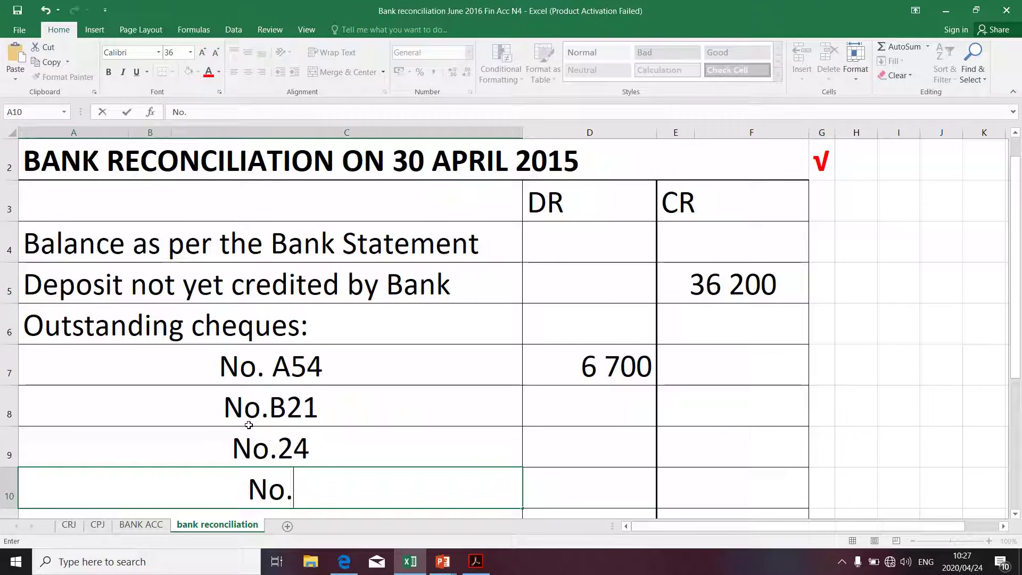
{"action": "type", "text": "26"}
{"action": "key", "text": "Return"}
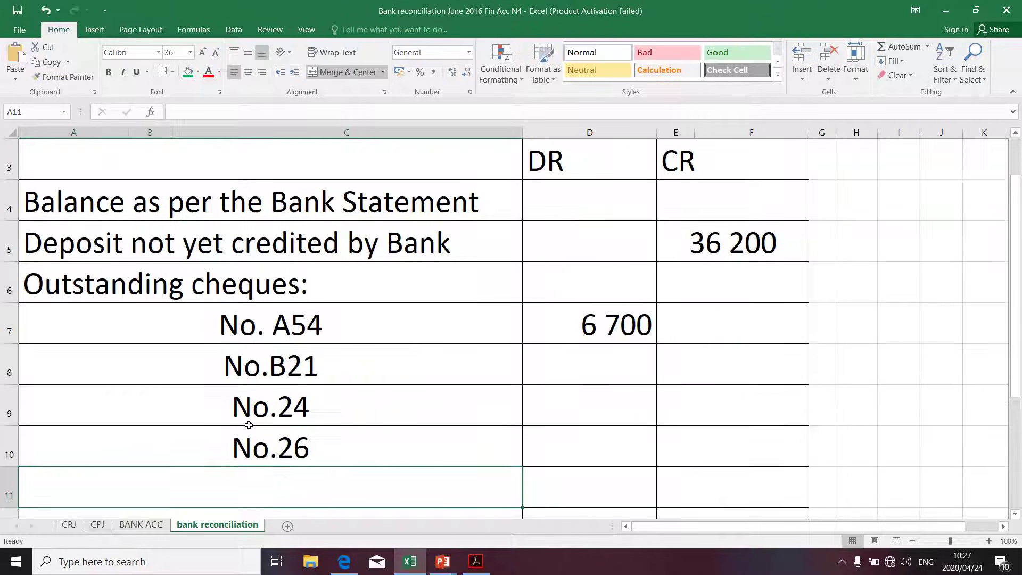
- Check cheque B21's Bank amount in the cash payments journal and enter 7500 in cell D8 of the Excel reconciliation
{"action": "left_click", "coordinate": [548, 365]}
{"action": "key", "text": "alt+Tab"}
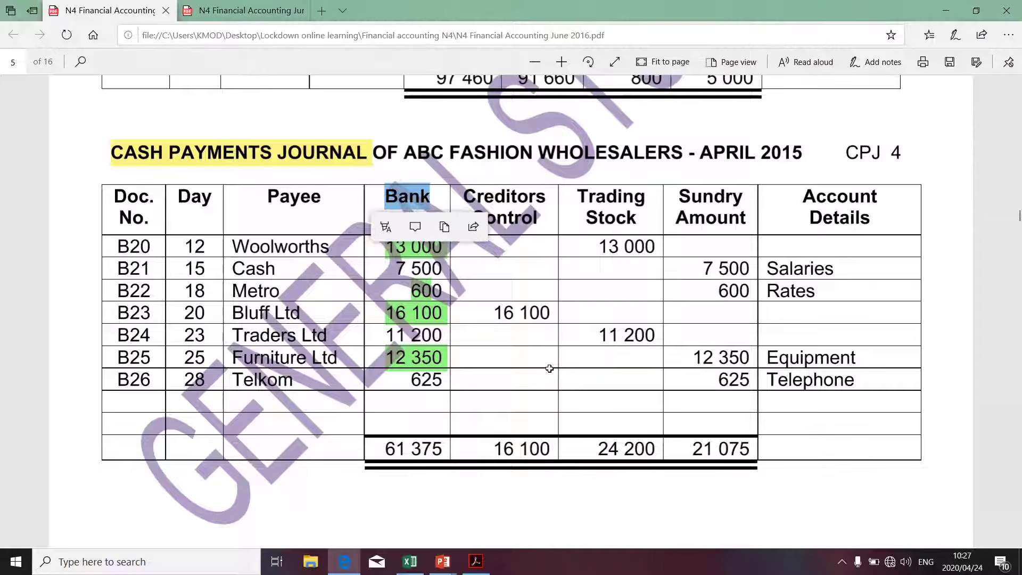
{"action": "key", "text": "alt+Tab"}
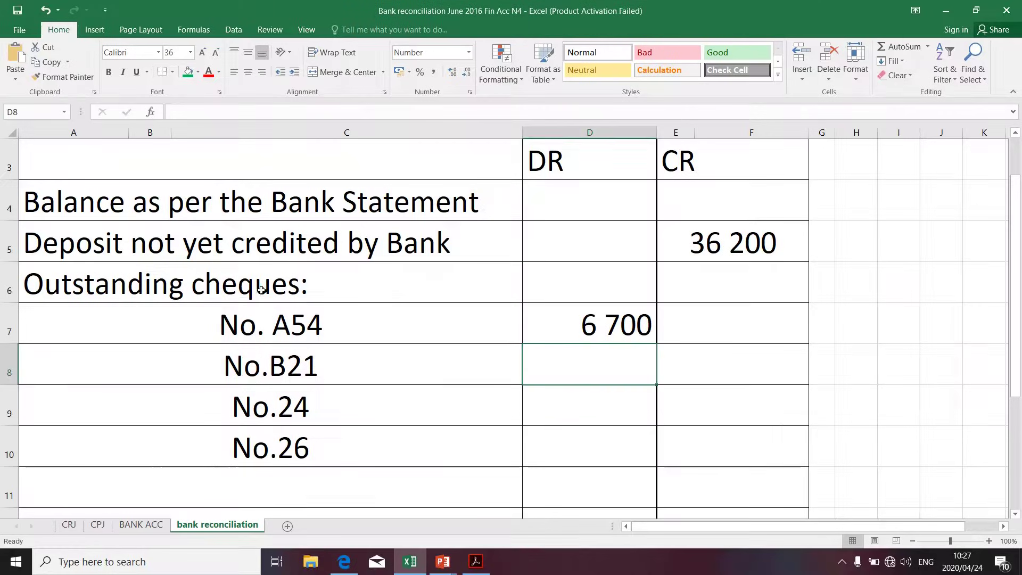
{"action": "key", "text": "alt+Tab"}
{"action": "key", "text": "alt+Tab"}
{"action": "type", "text": "7500"}
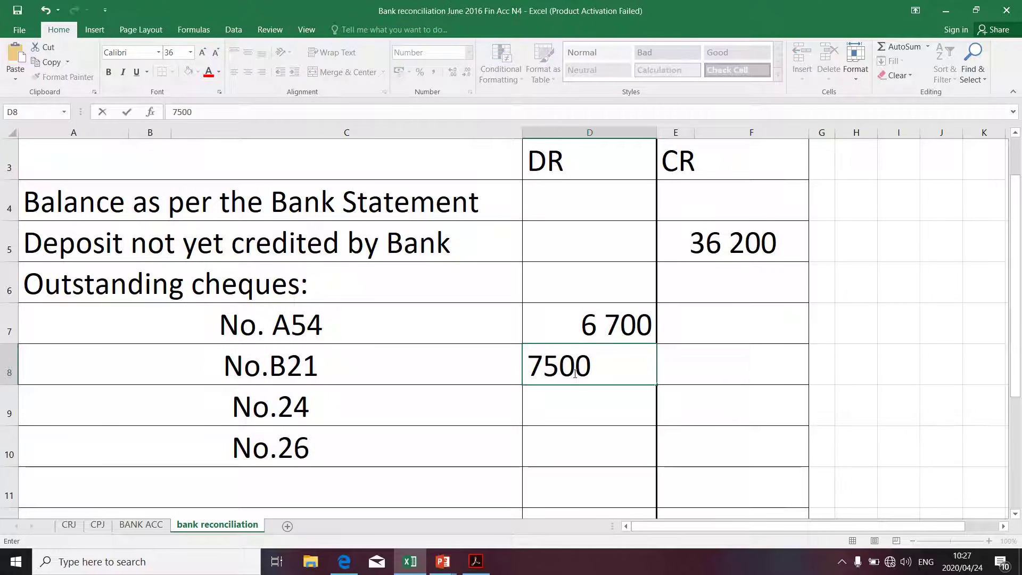
{"action": "key", "text": "Return"}
- Look up cheque B24's Bank amount in the cash payments journal and enter 11200 in cell D9
{"action": "key", "text": "alt+Tab"}
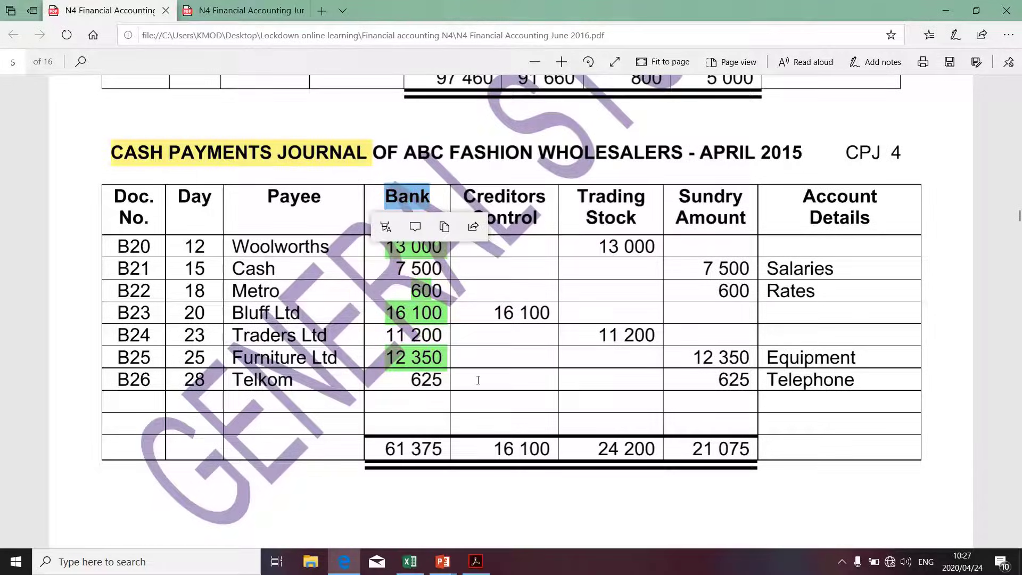
{"action": "key", "text": "alt+Tab"}
{"action": "type", "text": "1"}
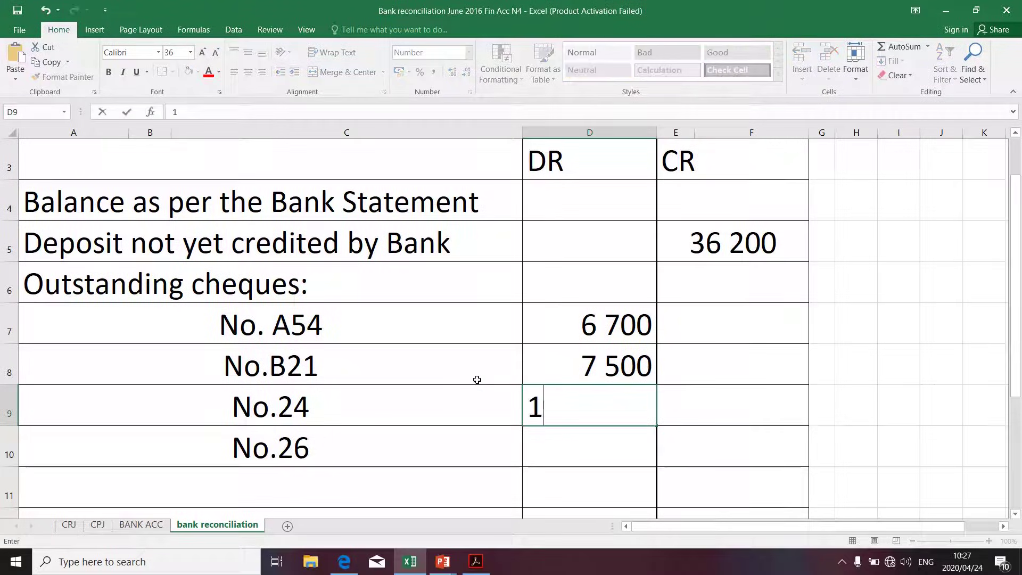
{"action": "type", "text": "1200"}
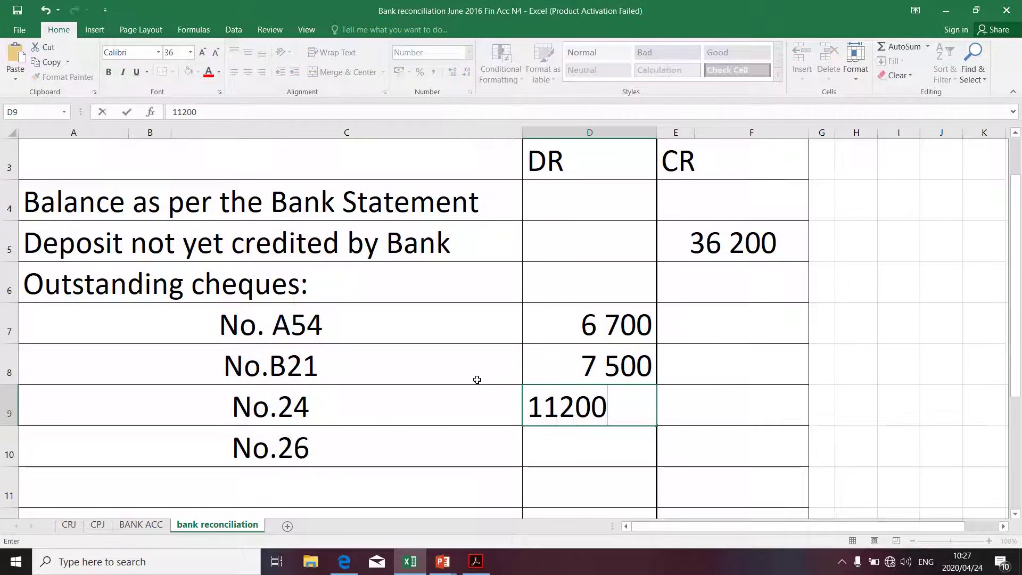
{"action": "key", "text": "Return"}
- Look up cheque B26's Bank amount in the cash payments journal and enter 625 in cell D10
{"action": "key", "text": "alt+Tab"}
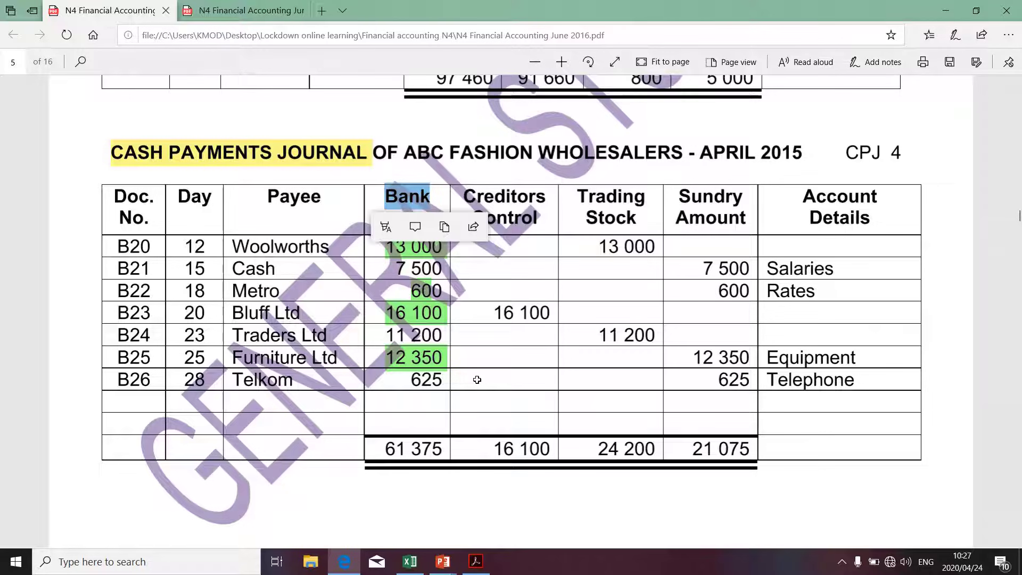
{"action": "key", "text": "alt+Tab"}
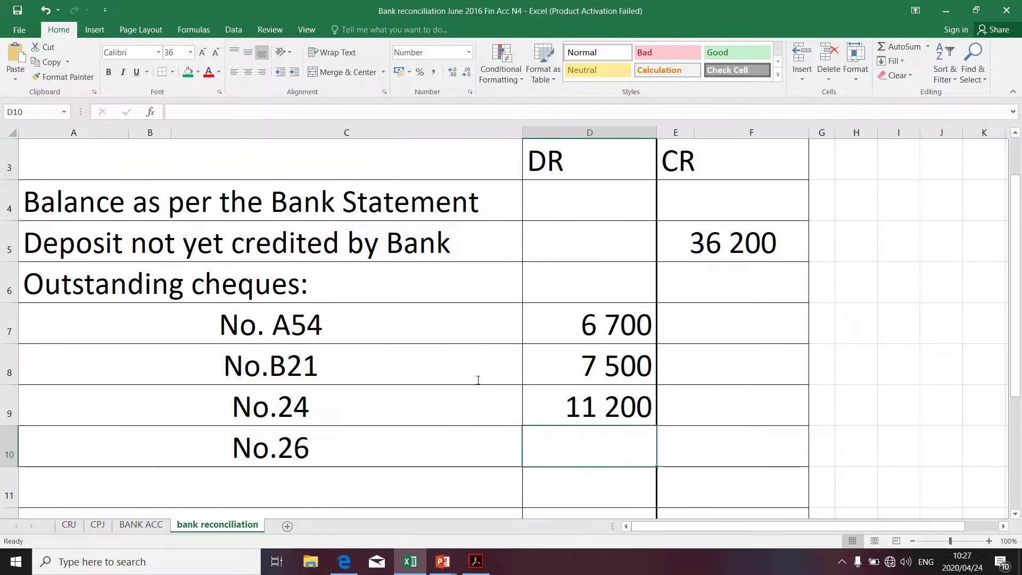
{"action": "type", "text": "625"}
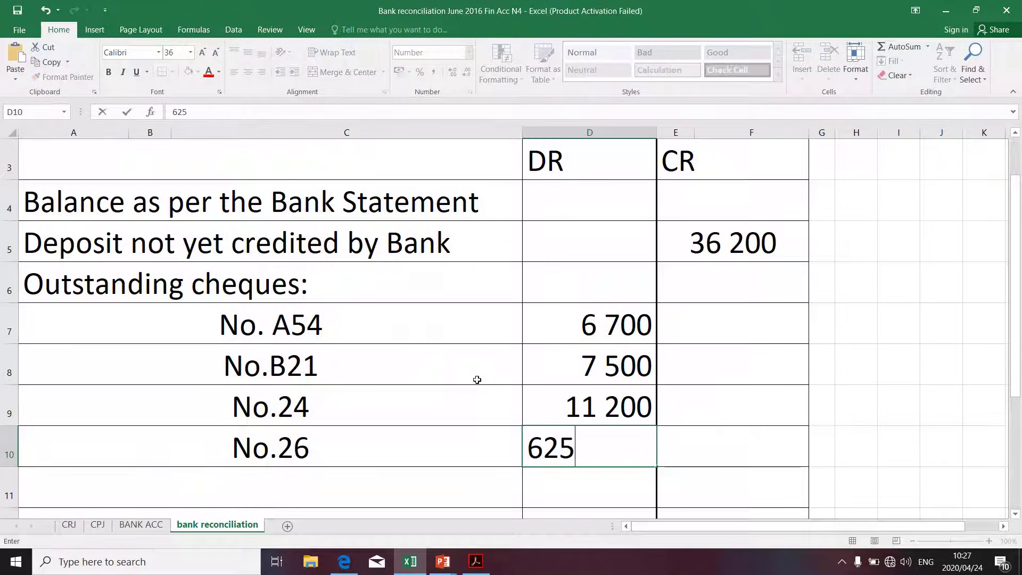
{"action": "key", "text": "Return"}
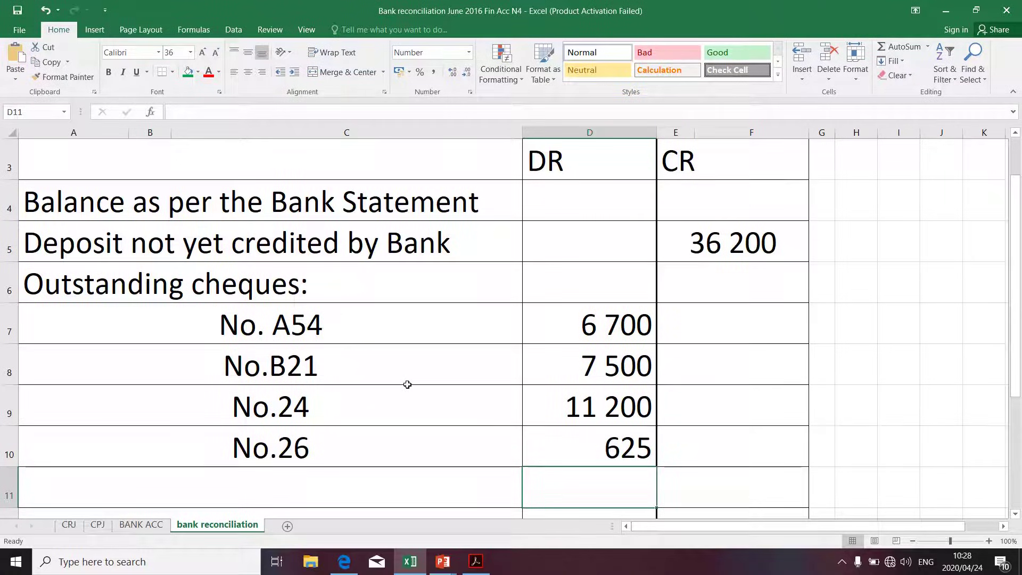
- Return to the exam paper in Edge and highlight the Bank amounts of cheques B21, B24 and B26 in yellow in the cash payments journal
{"action": "key", "text": "alt+Tab"}
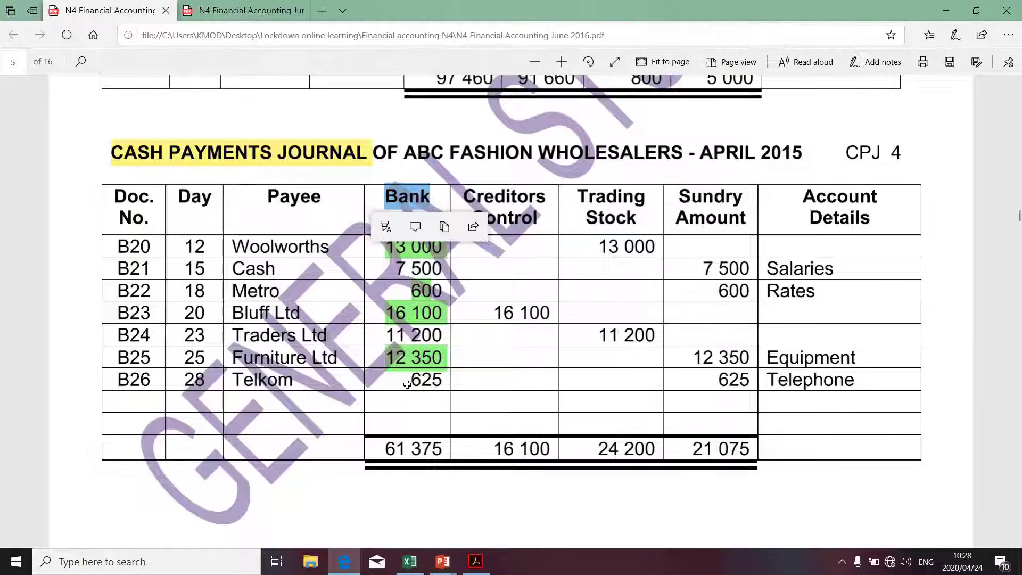
{"action": "key", "text": "alt+Tab"}
{"action": "key", "text": "alt+Tab"}
{"action": "left_click_drag", "start_coordinate": [395, 268], "coordinate": [433, 268]}
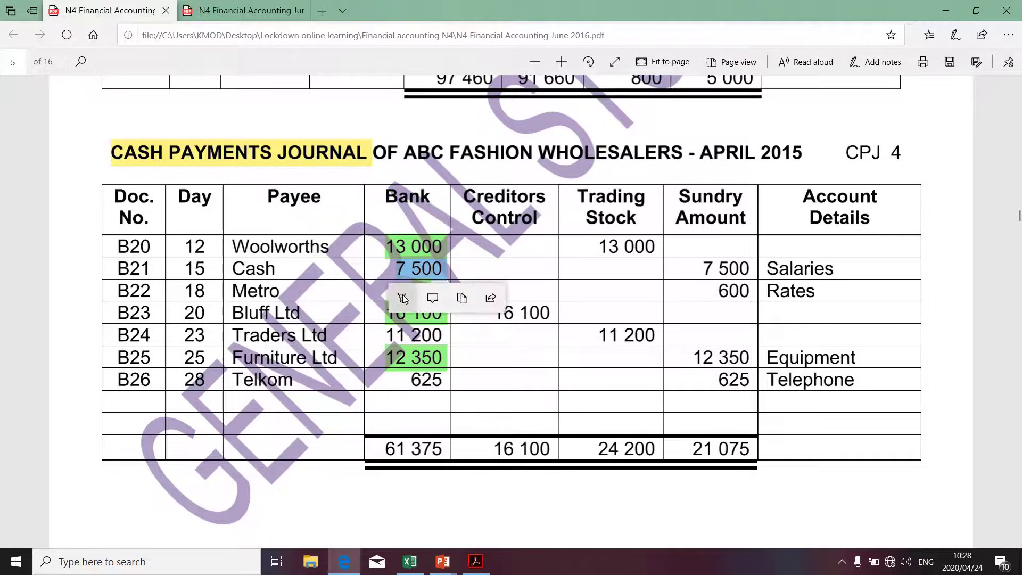
{"action": "left_click", "coordinate": [403, 298]}
{"action": "left_click", "coordinate": [407, 332]}
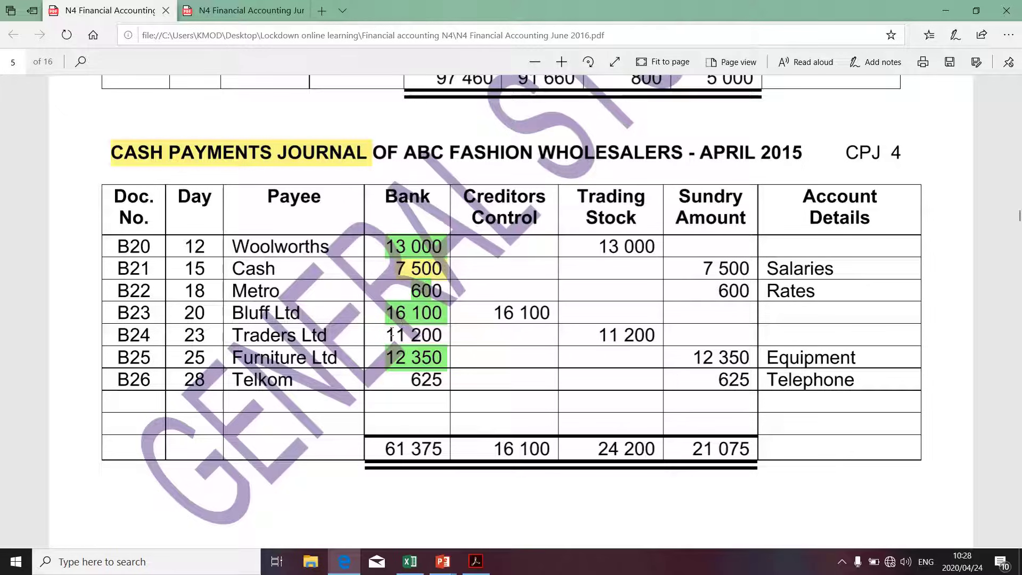
{"action": "left_click_drag", "start_coordinate": [389, 339], "coordinate": [445, 336]}
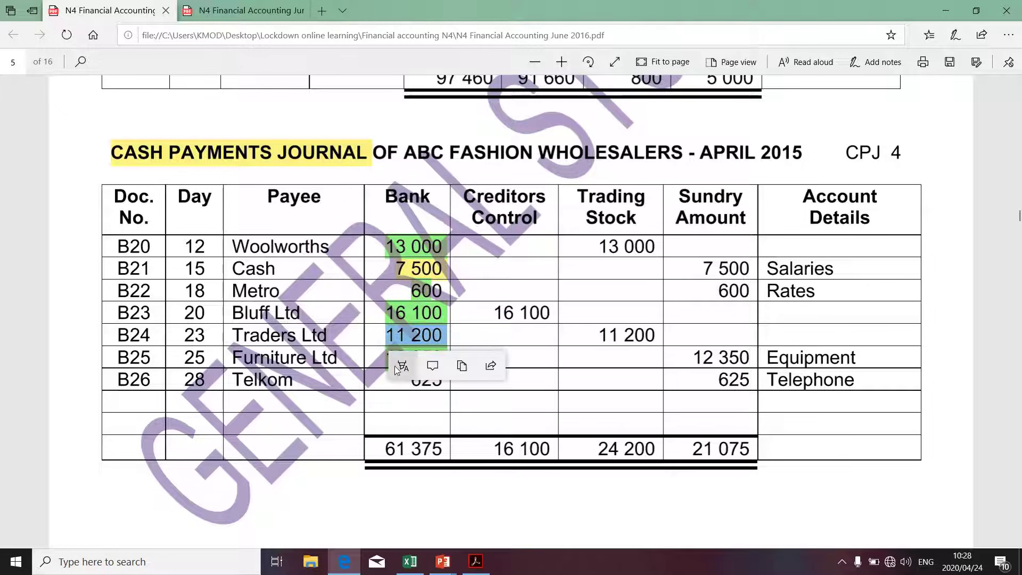
{"action": "left_click", "coordinate": [402, 366]}
{"action": "left_click", "coordinate": [408, 397]}
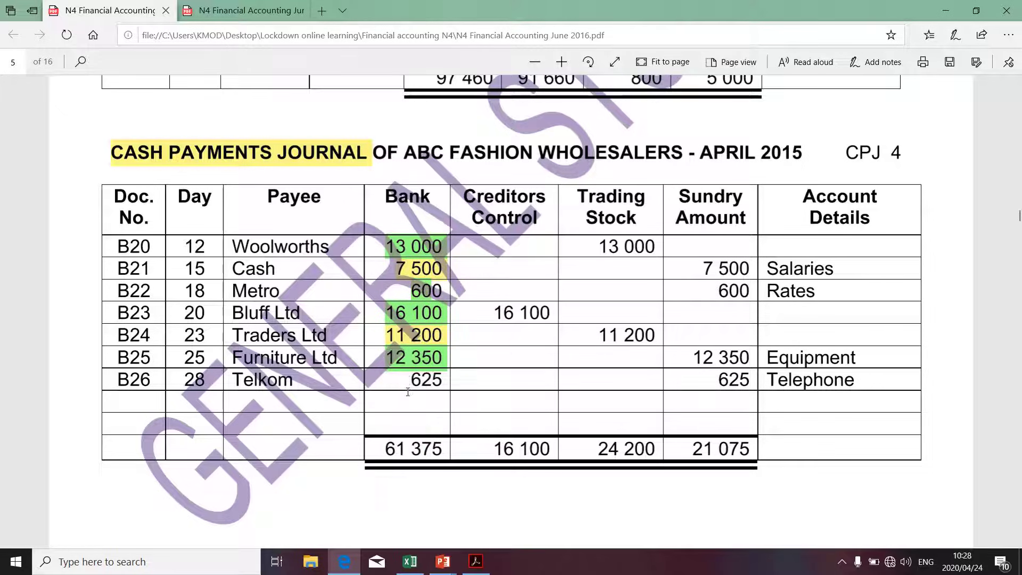
{"action": "left_click_drag", "start_coordinate": [414, 381], "coordinate": [445, 380]}
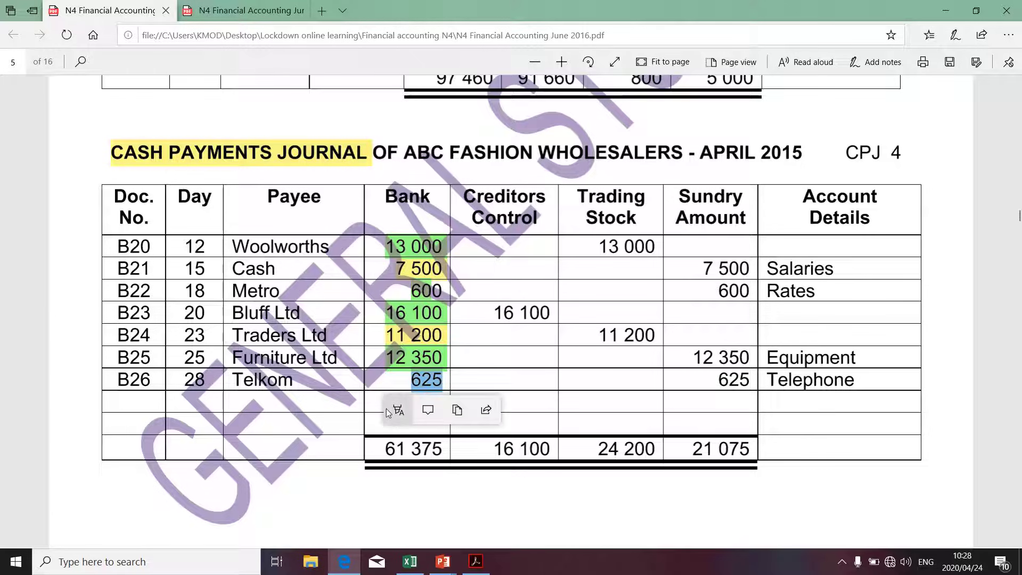
{"action": "left_click", "coordinate": [398, 409]}
{"action": "left_click", "coordinate": [403, 442]}
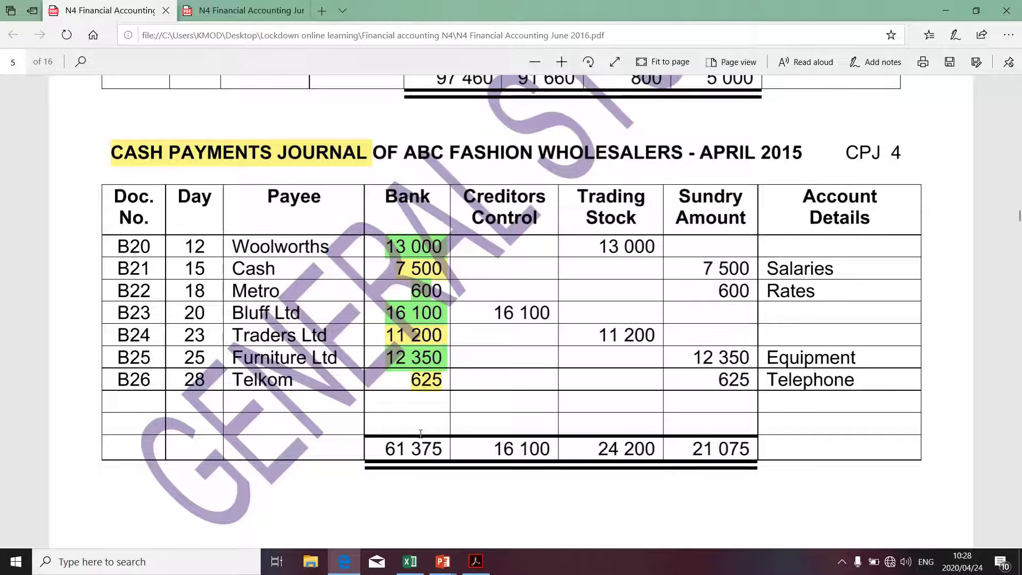
- Examine the Guess Bank statement of 30 April 2015 for entries that are still unmarked
{"action": "scroll", "coordinate": [420, 434], "scroll_direction": "down", "scroll_amount": 8}
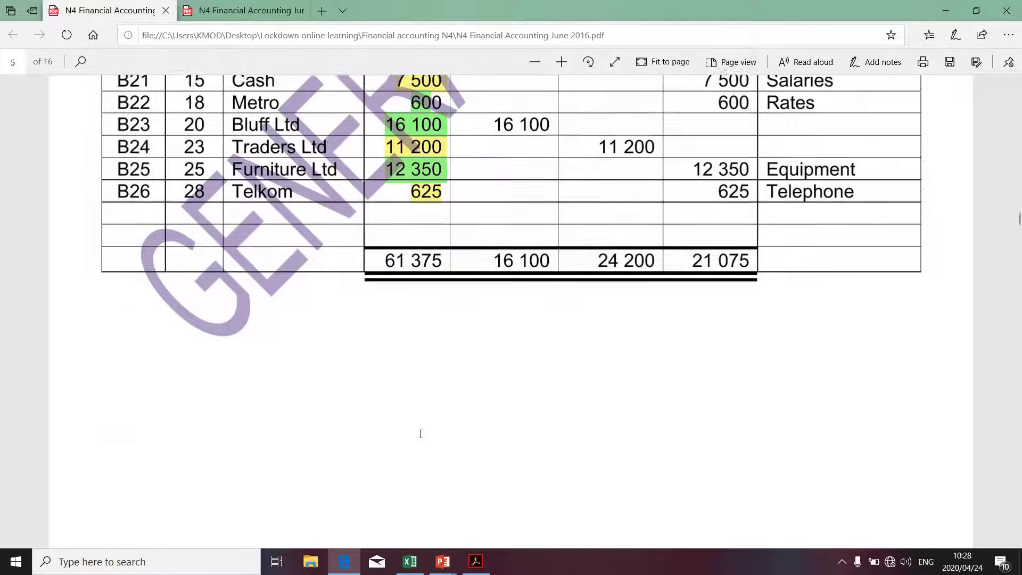
{"action": "scroll", "coordinate": [421, 434], "scroll_direction": "down", "scroll_amount": 5}
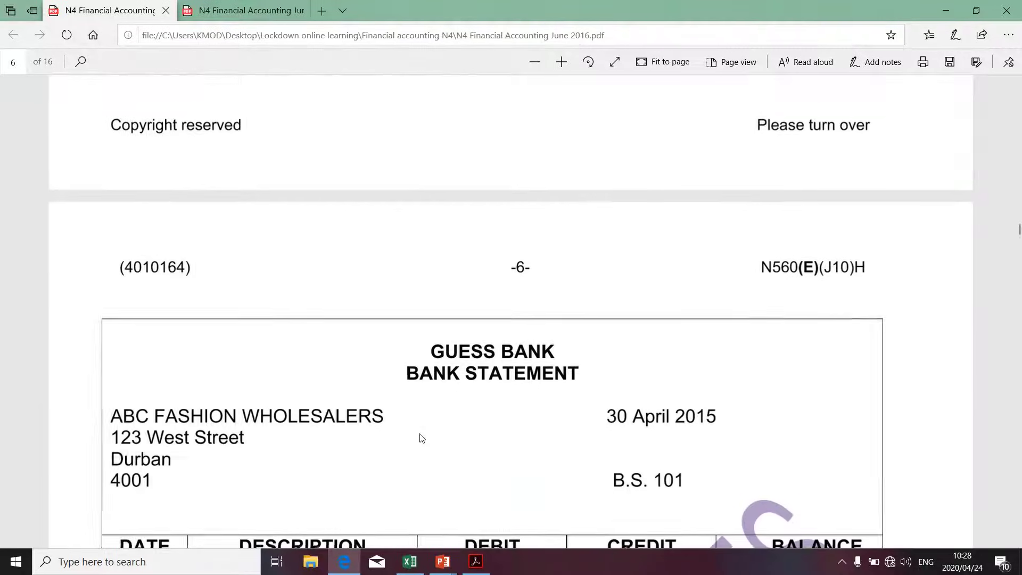
{"action": "scroll", "coordinate": [420, 437], "scroll_direction": "down", "scroll_amount": 3}
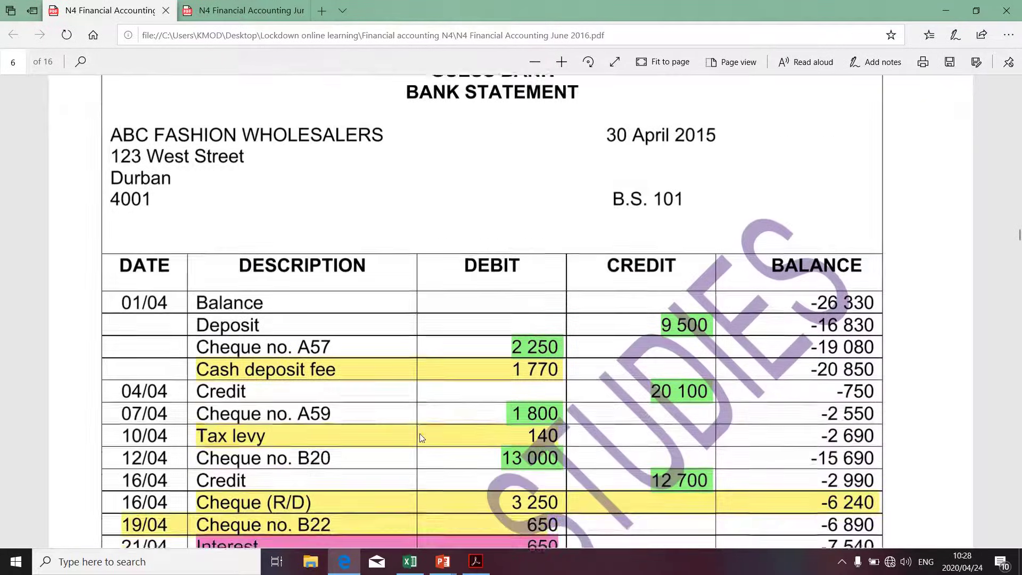
{"action": "scroll", "coordinate": [421, 435], "scroll_direction": "up", "scroll_amount": 3}
{"action": "scroll", "coordinate": [420, 433], "scroll_direction": "down", "scroll_amount": 6}
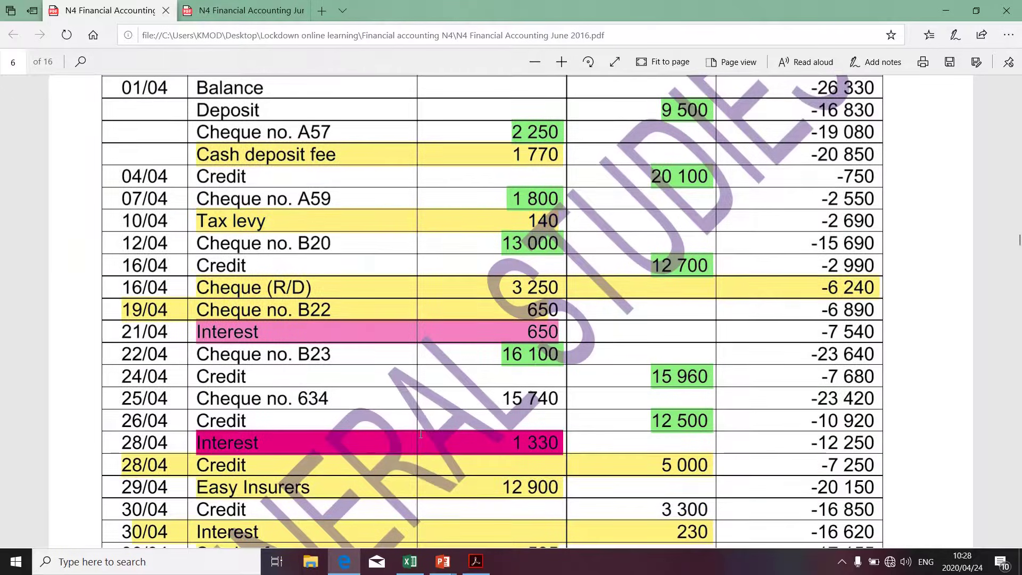
{"action": "scroll", "coordinate": [420, 434], "scroll_direction": "down", "scroll_amount": 2}
{"action": "scroll", "coordinate": [420, 434], "scroll_direction": "up", "scroll_amount": 2}
{"action": "scroll", "coordinate": [420, 433], "scroll_direction": "down", "scroll_amount": 2}
{"action": "scroll", "coordinate": [420, 434], "scroll_direction": "up", "scroll_amount": 2}
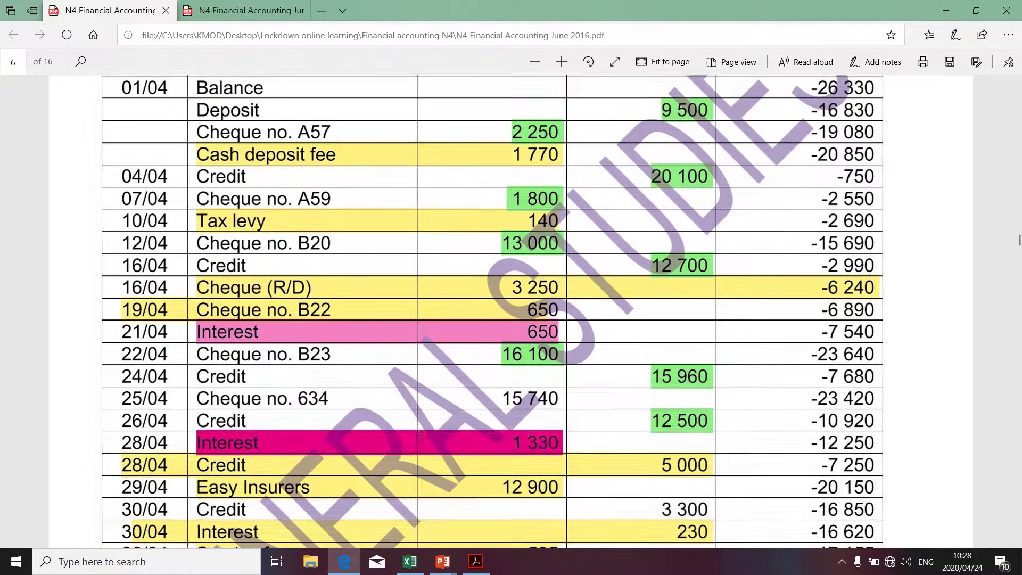
{"action": "scroll", "coordinate": [421, 433], "scroll_direction": "down", "scroll_amount": 2}
{"action": "scroll", "coordinate": [420, 434], "scroll_direction": "down", "scroll_amount": 2}
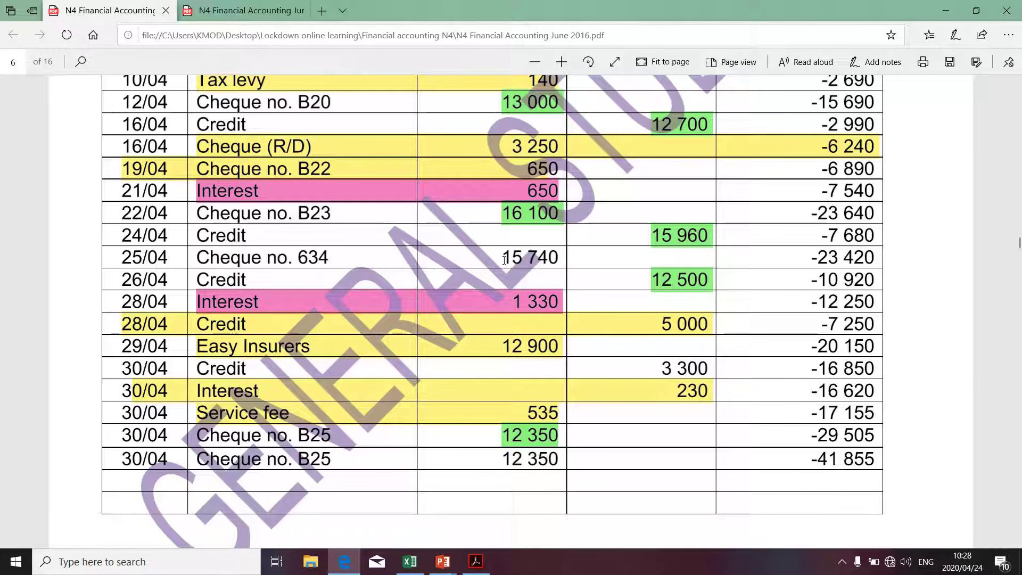
- Read the exam paper's additional information, focusing on item 5 about the 30 April credit entry and ABC Traders' deposit
{"action": "scroll", "coordinate": [504, 260], "scroll_direction": "down", "scroll_amount": 10}
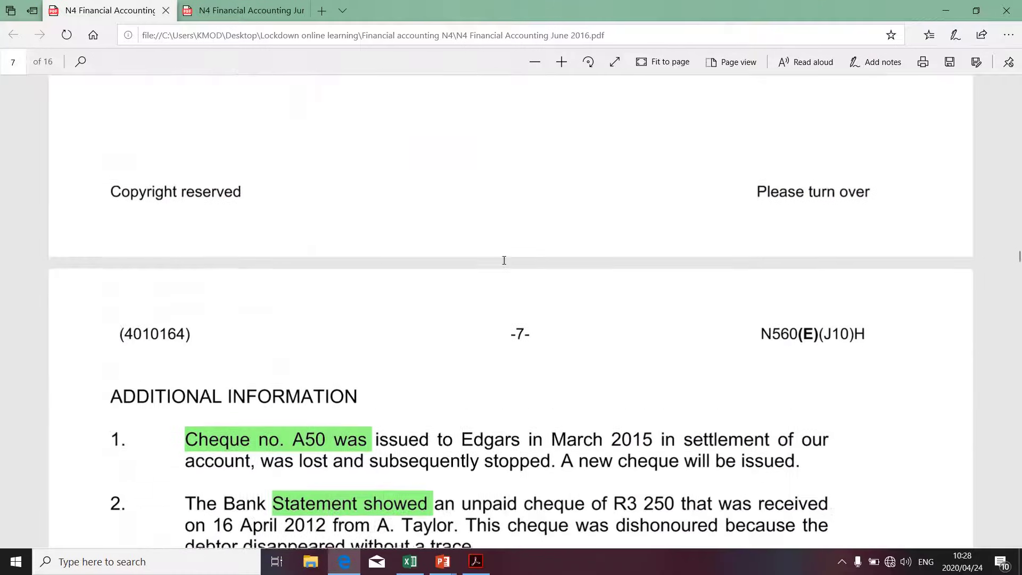
{"action": "scroll", "coordinate": [504, 260], "scroll_direction": "down", "scroll_amount": 3}
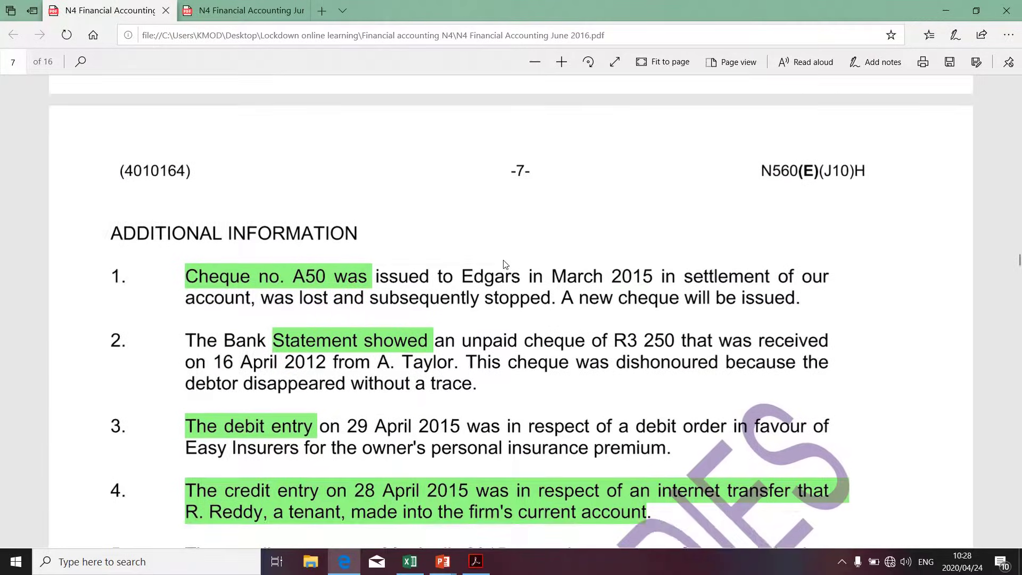
{"action": "scroll", "coordinate": [505, 264], "scroll_direction": "down", "scroll_amount": 1}
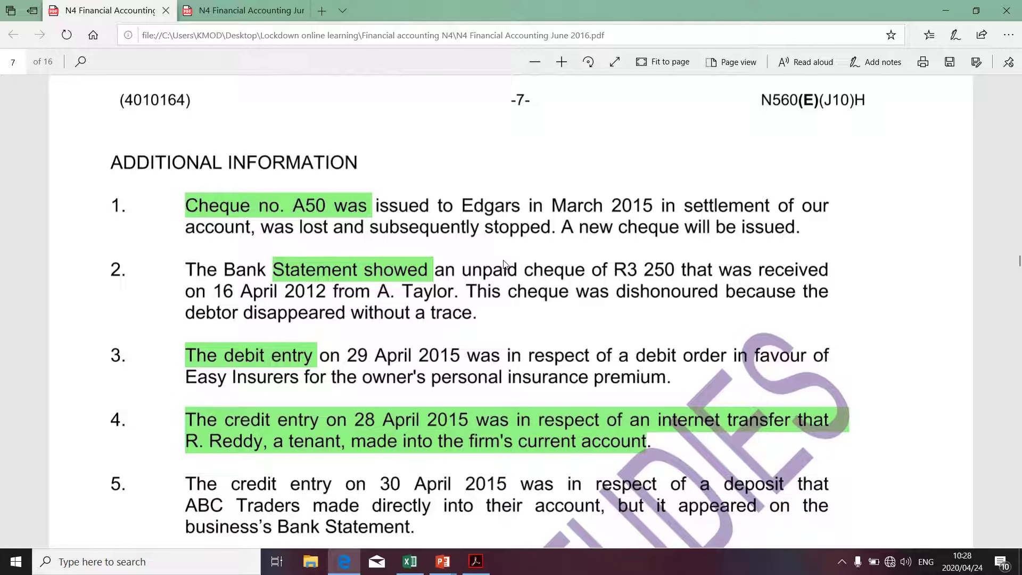
{"action": "scroll", "coordinate": [505, 265], "scroll_direction": "down", "scroll_amount": 1}
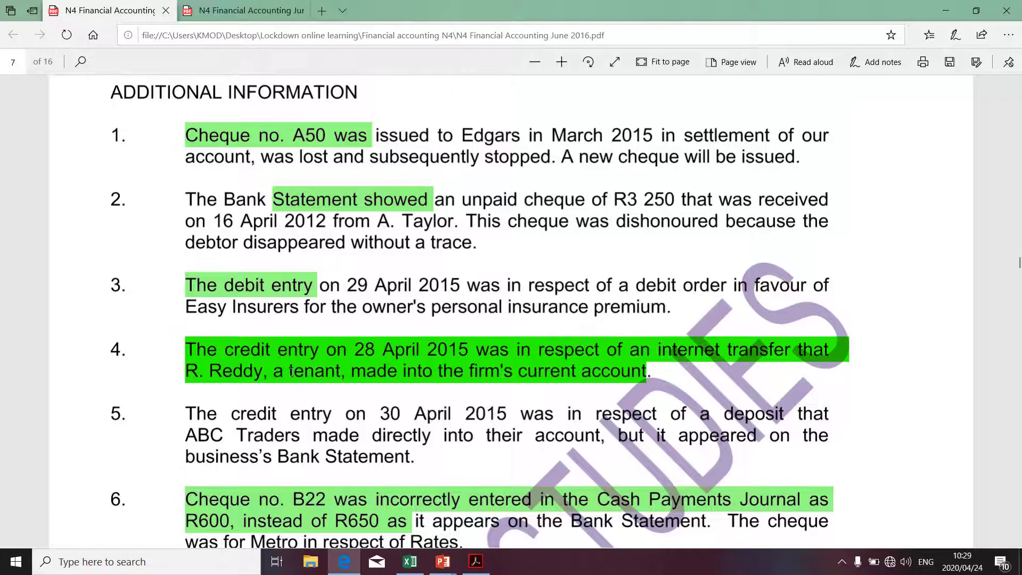
{"action": "scroll", "coordinate": [291, 371], "scroll_direction": "down", "scroll_amount": 1}
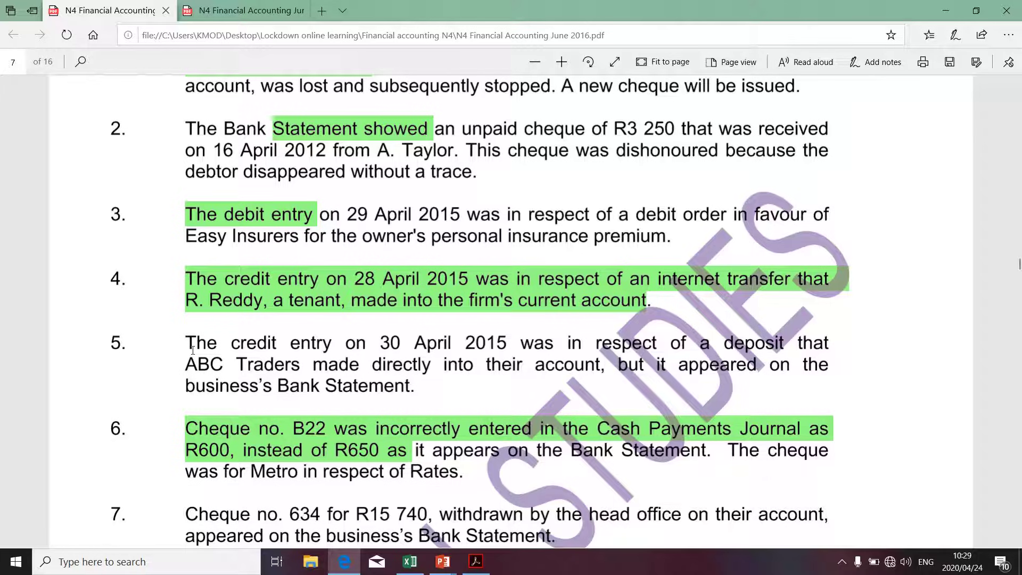
{"action": "left_click_drag", "start_coordinate": [193, 350], "coordinate": [510, 349]}
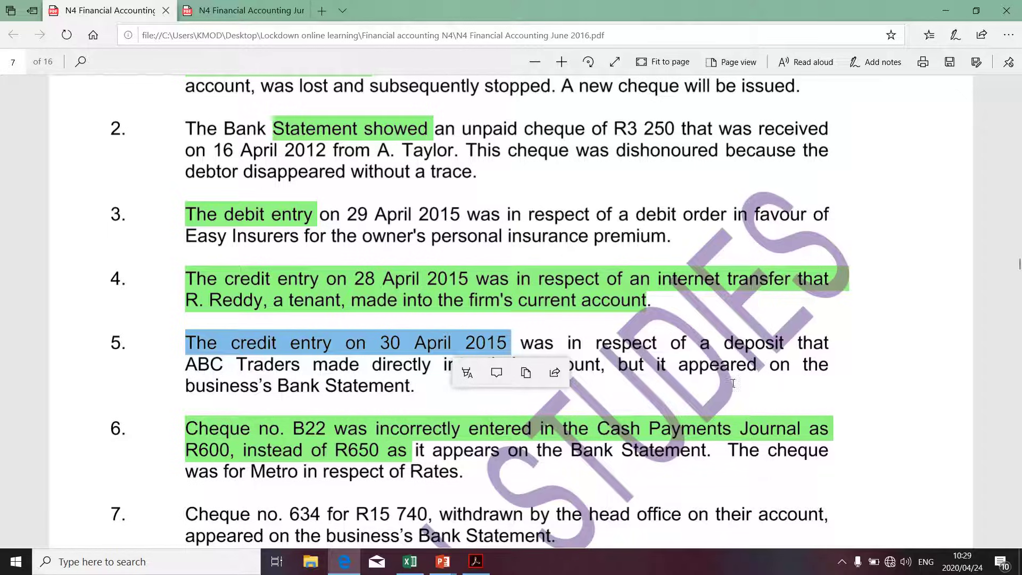
{"action": "left_click", "coordinate": [432, 391]}
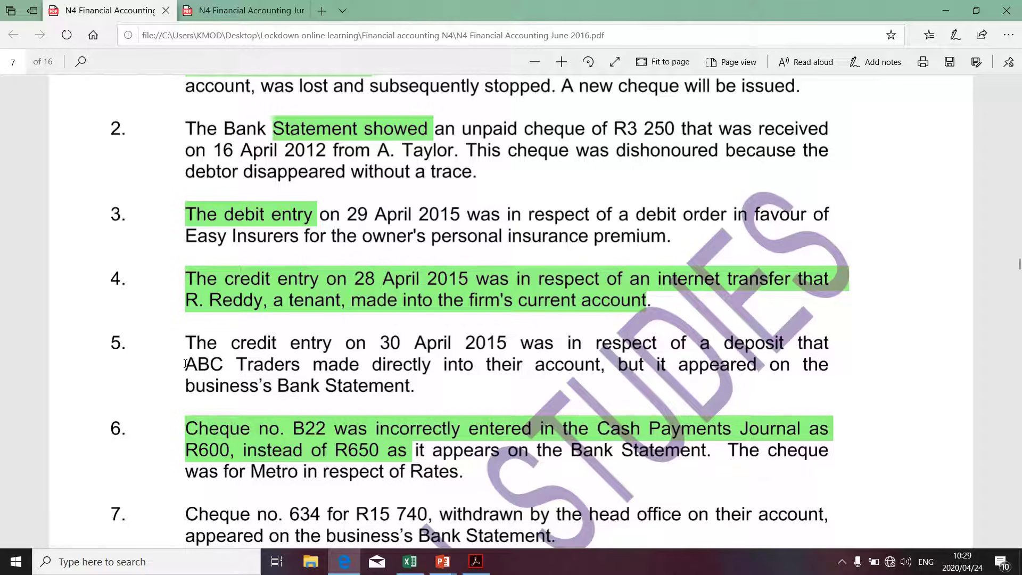
{"action": "left_click_drag", "start_coordinate": [185, 364], "coordinate": [290, 366]}
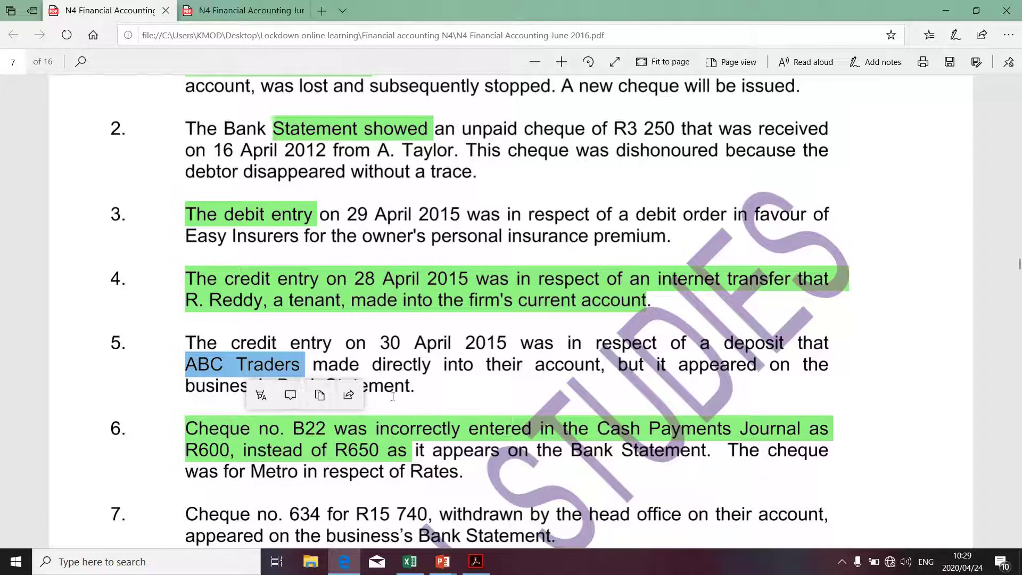
{"action": "left_click", "coordinate": [224, 363]}
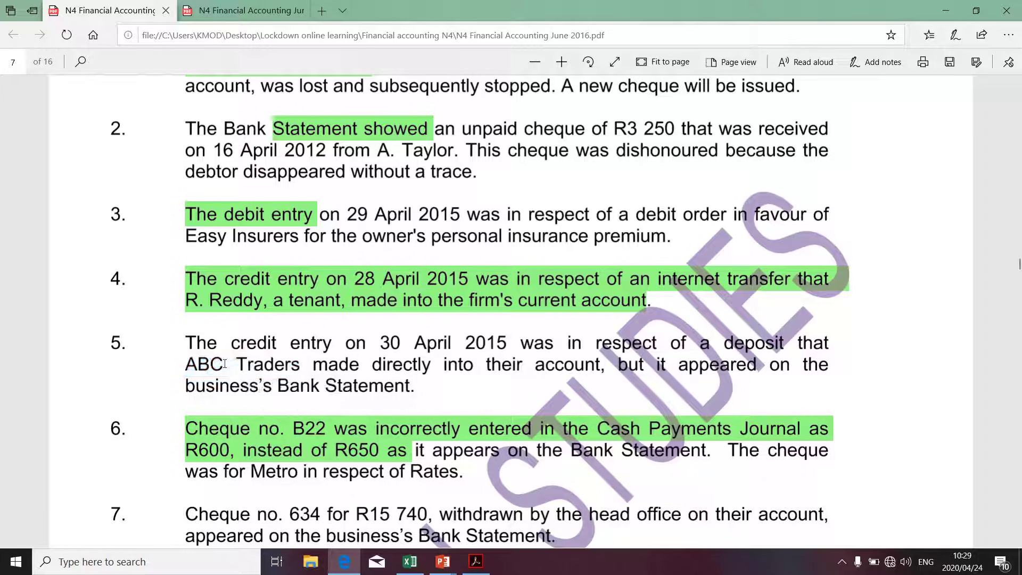
- Highlight "ABC Traders" in pink in item 5 of the additional information
{"action": "left_click_drag", "start_coordinate": [224, 363], "coordinate": [193, 364]}
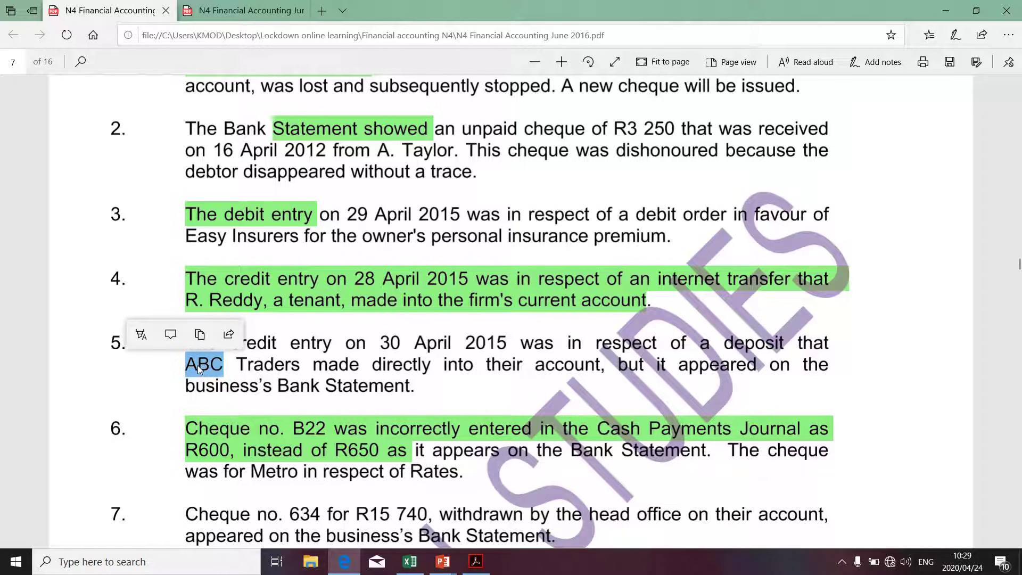
{"action": "left_click", "coordinate": [188, 366]}
{"action": "left_click_drag", "start_coordinate": [188, 366], "coordinate": [305, 368]}
{"action": "left_click", "coordinate": [269, 394]}
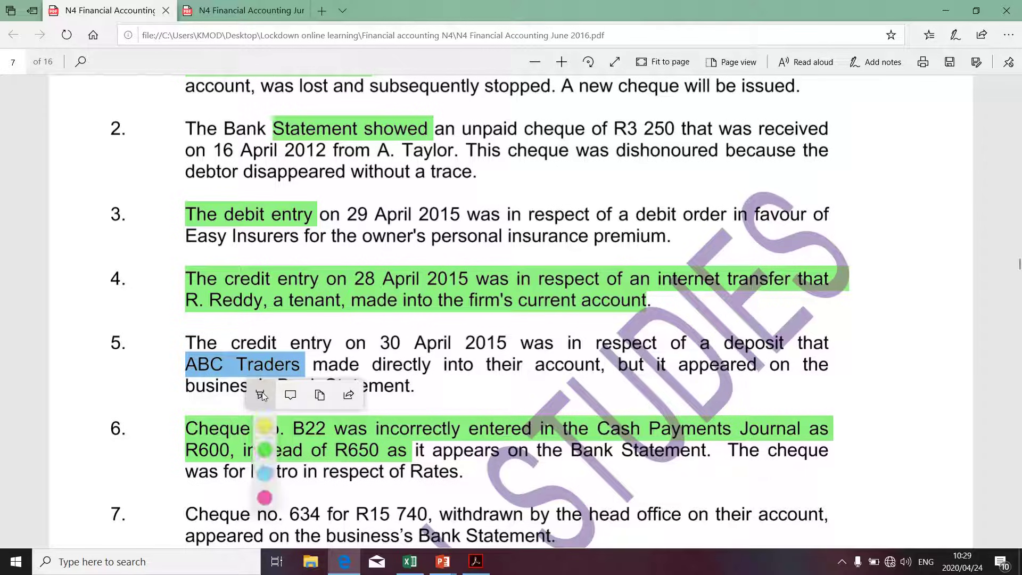
{"action": "left_click", "coordinate": [266, 498]}
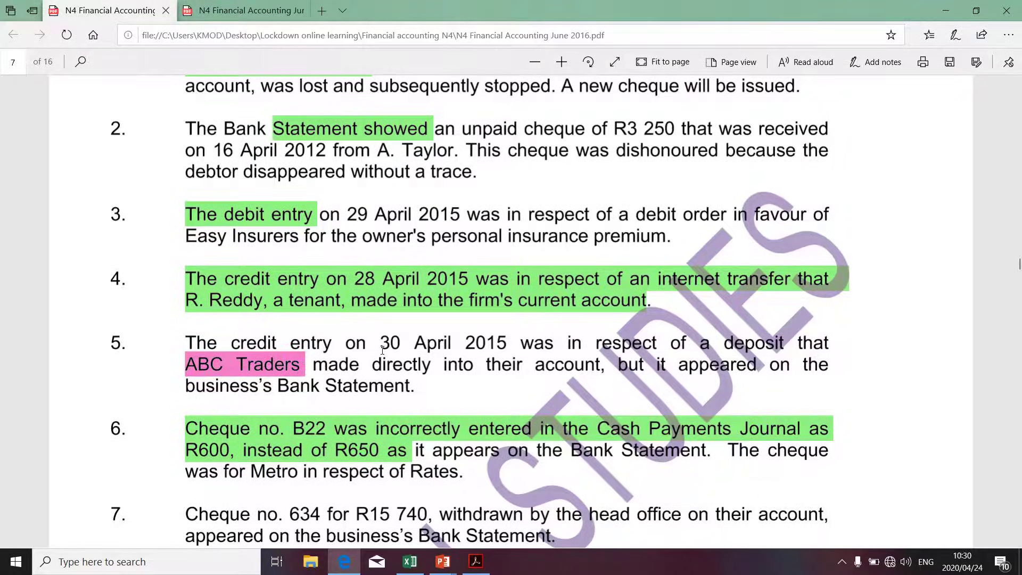
- Highlight the 3 300 amount of the 30/04 Credit entry in pink on the bank statement
{"action": "scroll", "coordinate": [382, 350], "scroll_direction": "up", "scroll_amount": 20}
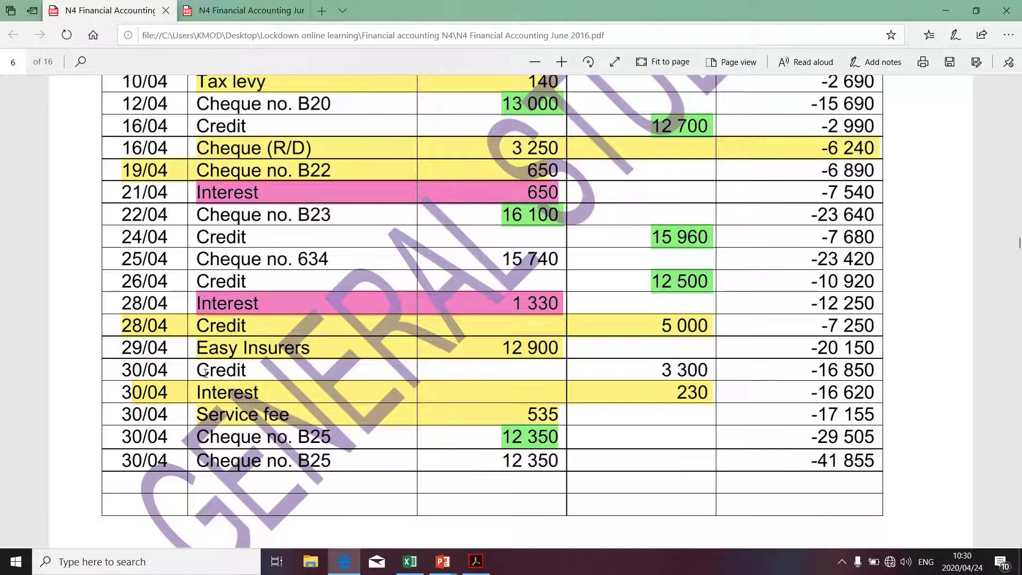
{"action": "left_click_drag", "start_coordinate": [128, 371], "coordinate": [234, 371]}
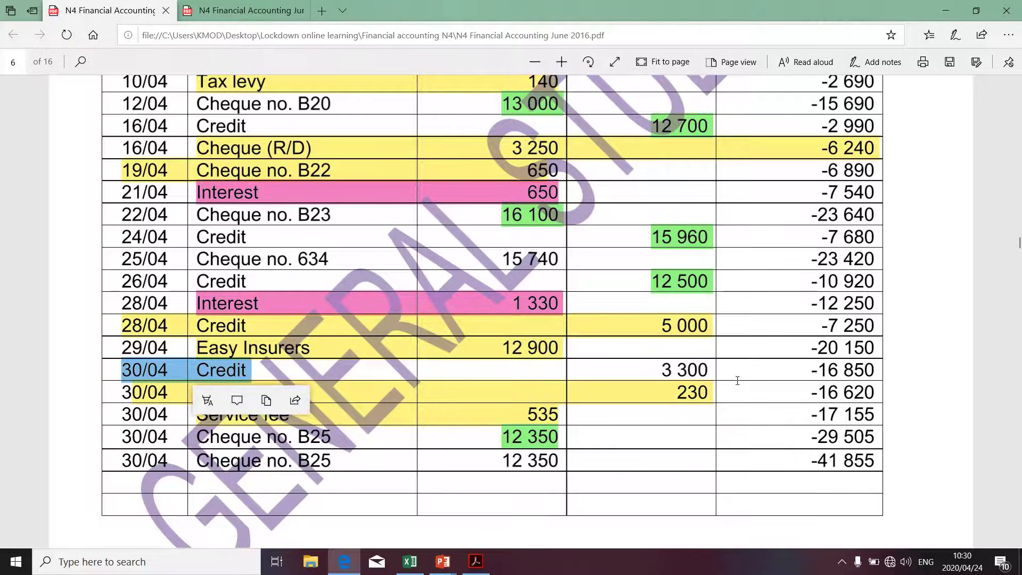
{"action": "left_click_drag", "start_coordinate": [712, 371], "coordinate": [664, 373]}
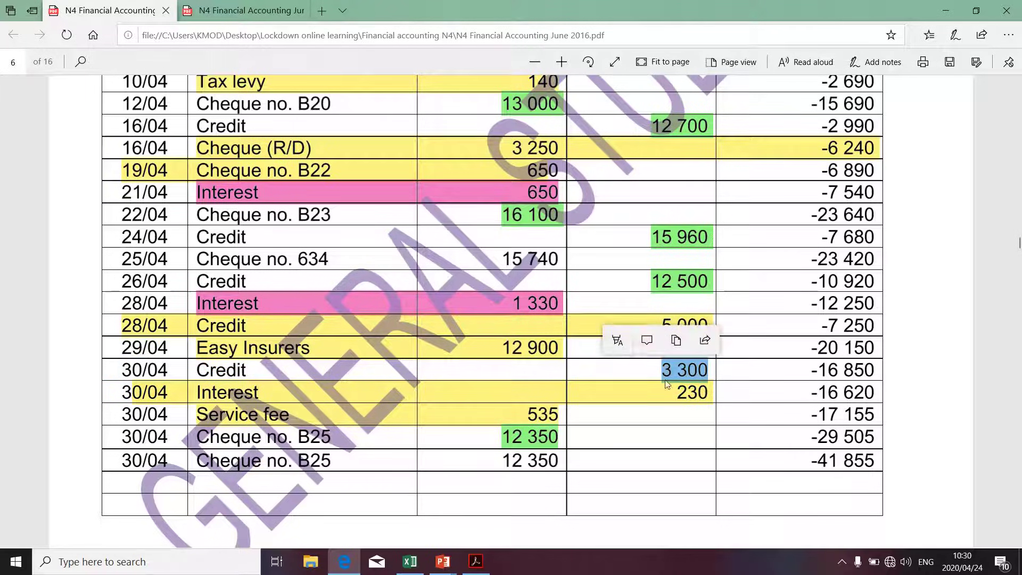
{"action": "mouse_move", "coordinate": [621, 345]}
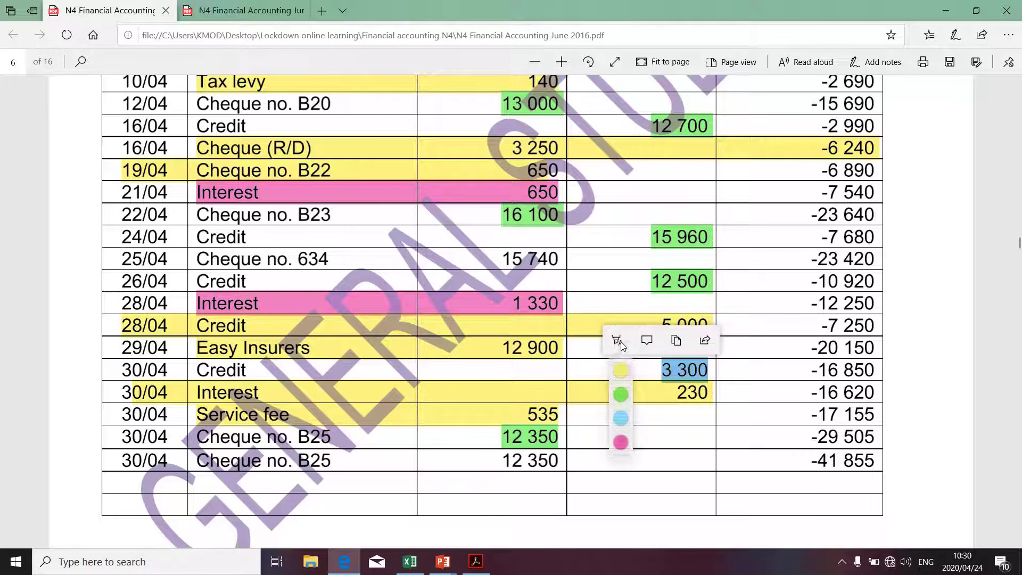
{"action": "left_click", "coordinate": [620, 443]}
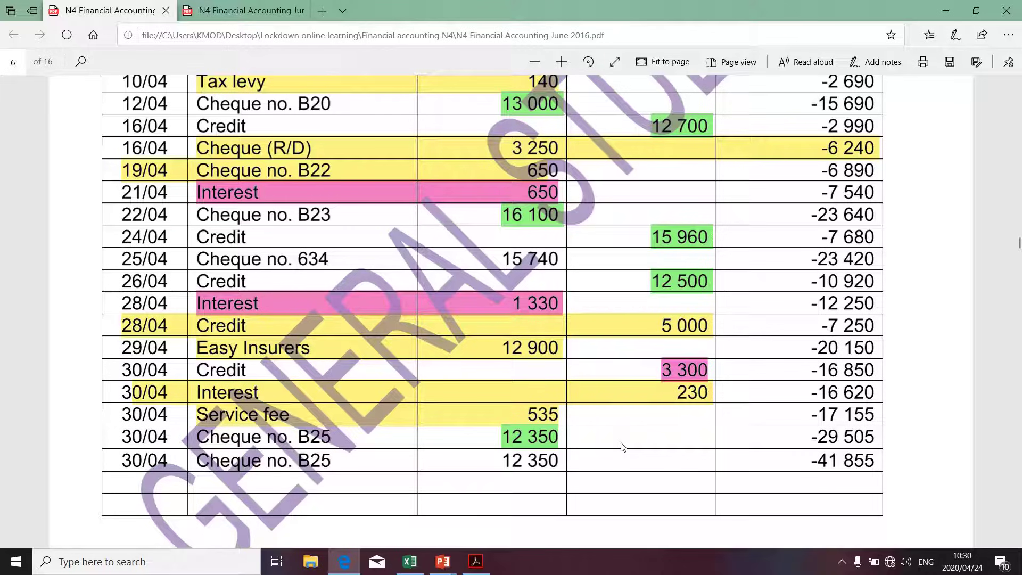
- Switch to the Excel bank reconciliation sheet and enter 3300 in the DR column at D11, below cheque No.26
{"action": "key", "text": "alt+Tab"}
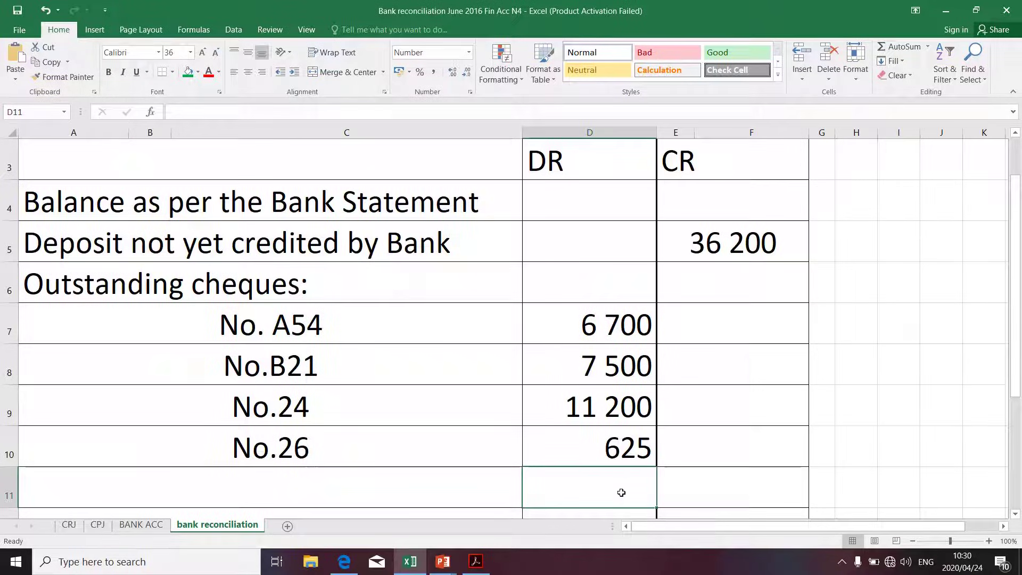
{"action": "scroll", "coordinate": [721, 468], "scroll_direction": "down", "scroll_amount": 1}
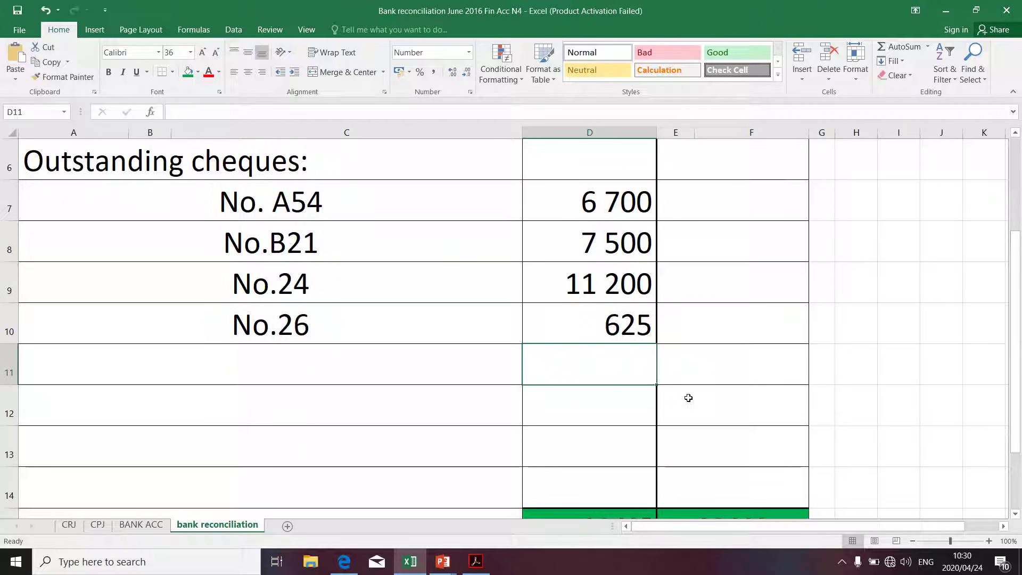
{"action": "type", "text": "3"}
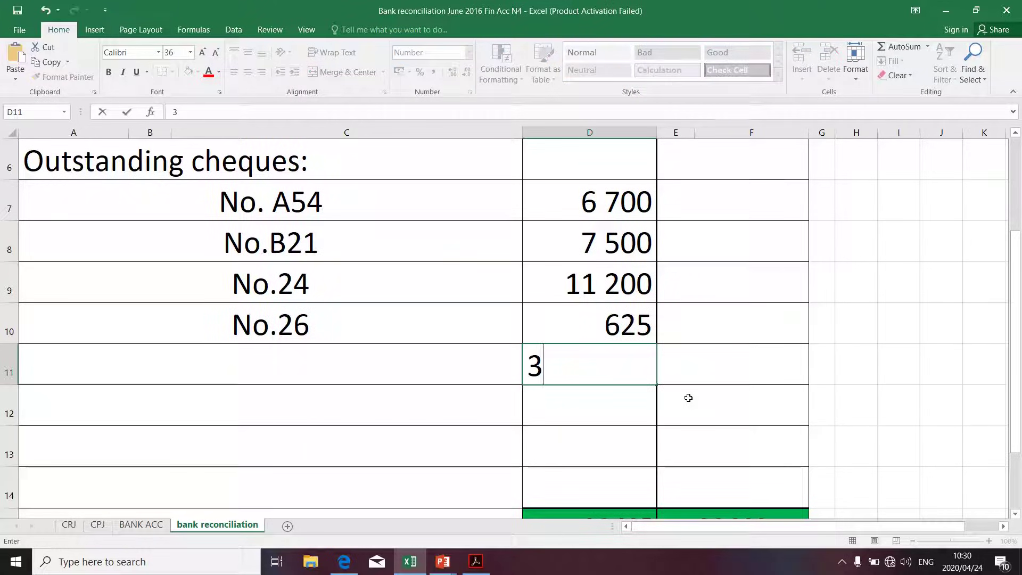
{"action": "type", "text": "300"}
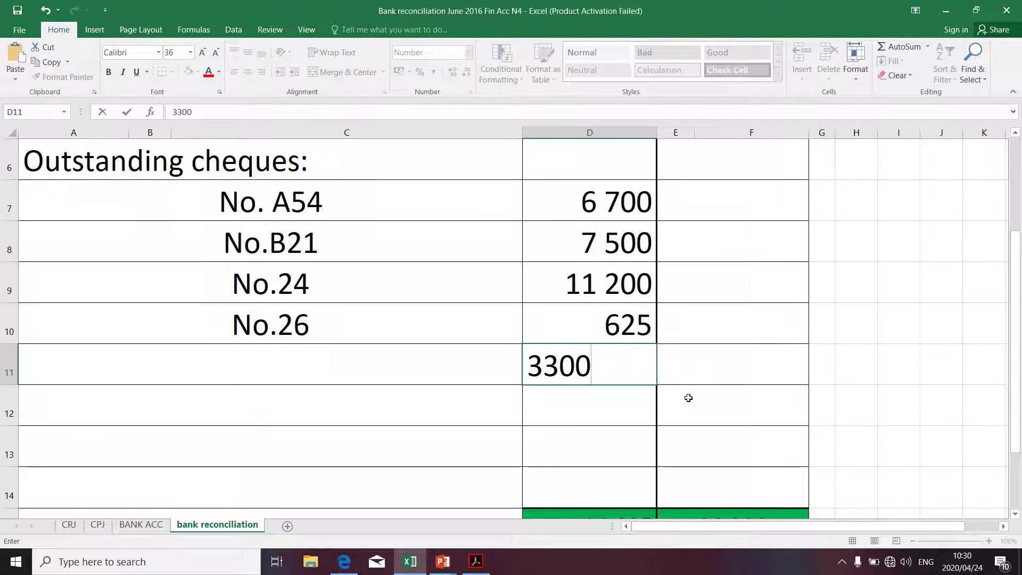
- Label the 3 300 debit in cell A11 as "Debit amount incorrectly credit"
{"action": "left_click", "coordinate": [123, 364]}
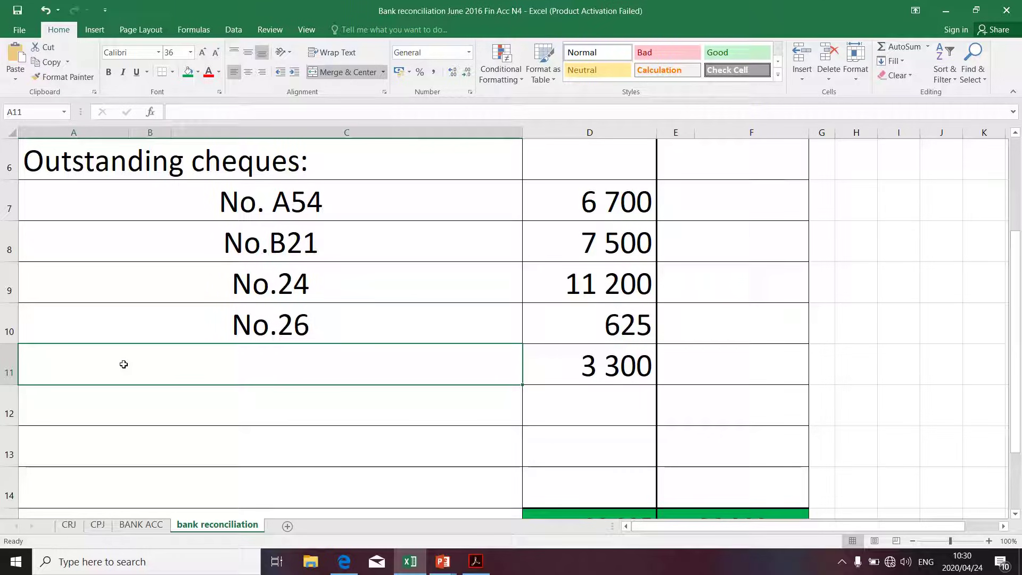
{"action": "type", "text": "D"}
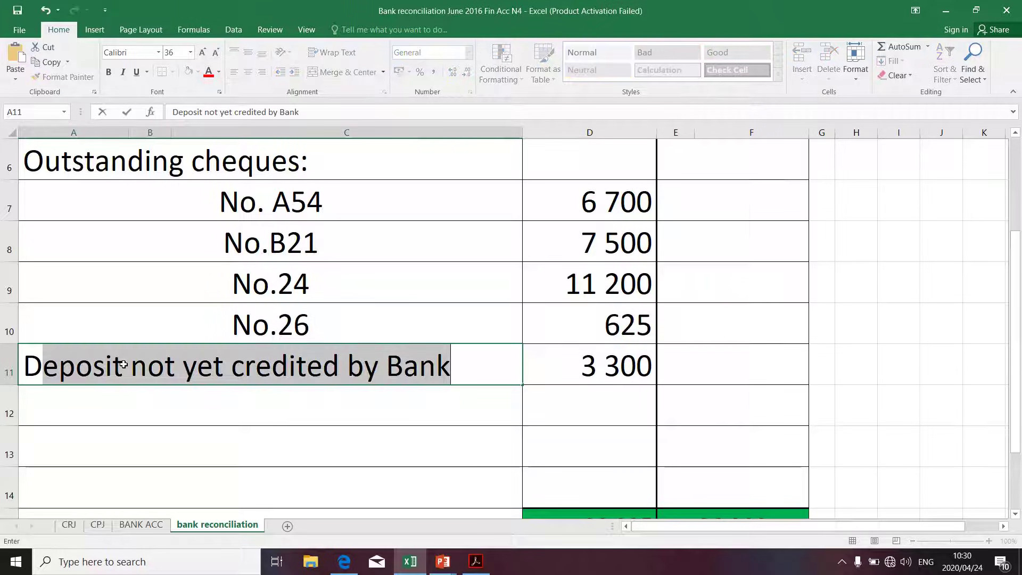
{"action": "type", "text": "ebi"}
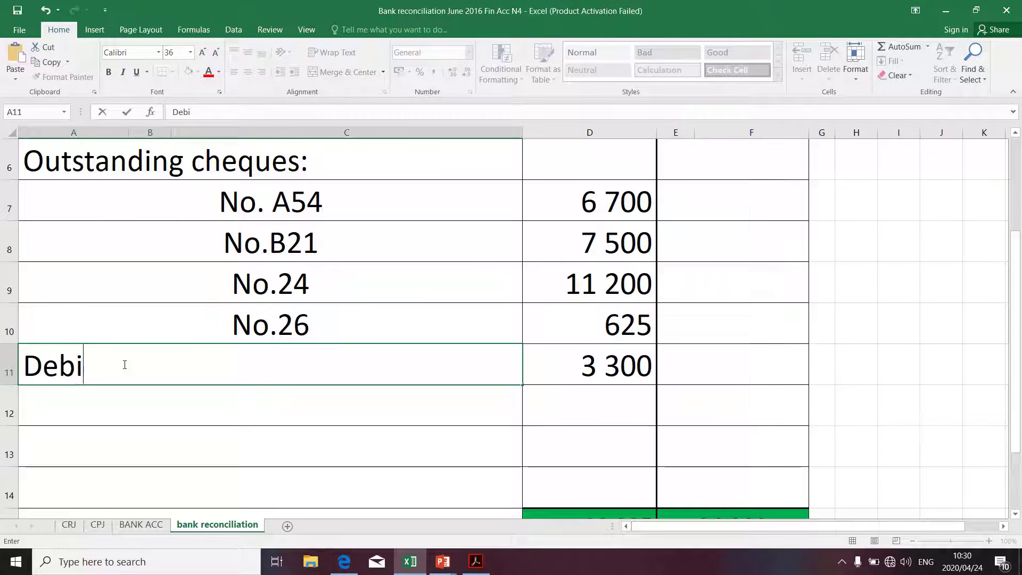
{"action": "type", "text": "t amou"}
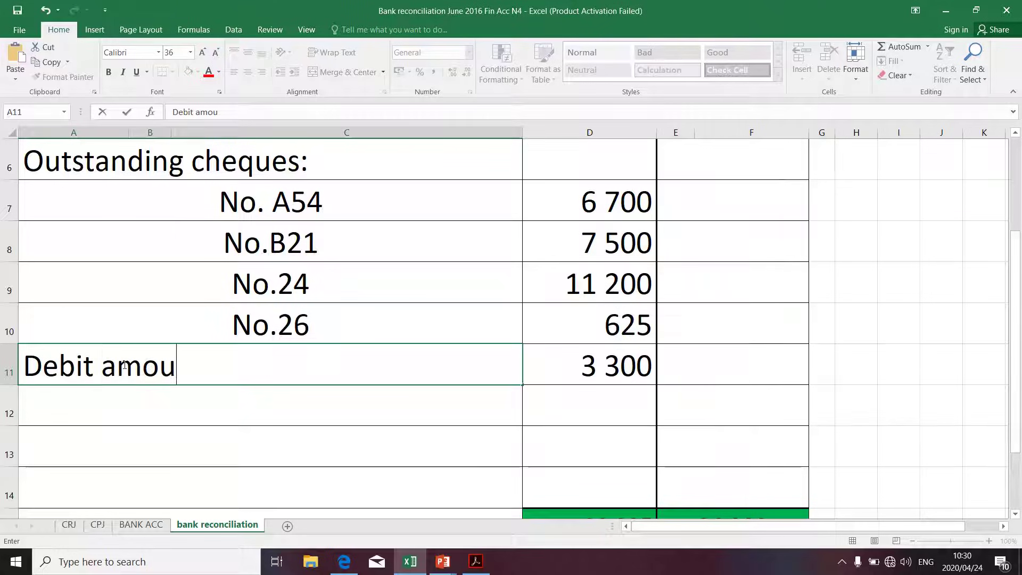
{"action": "type", "text": "nt in"}
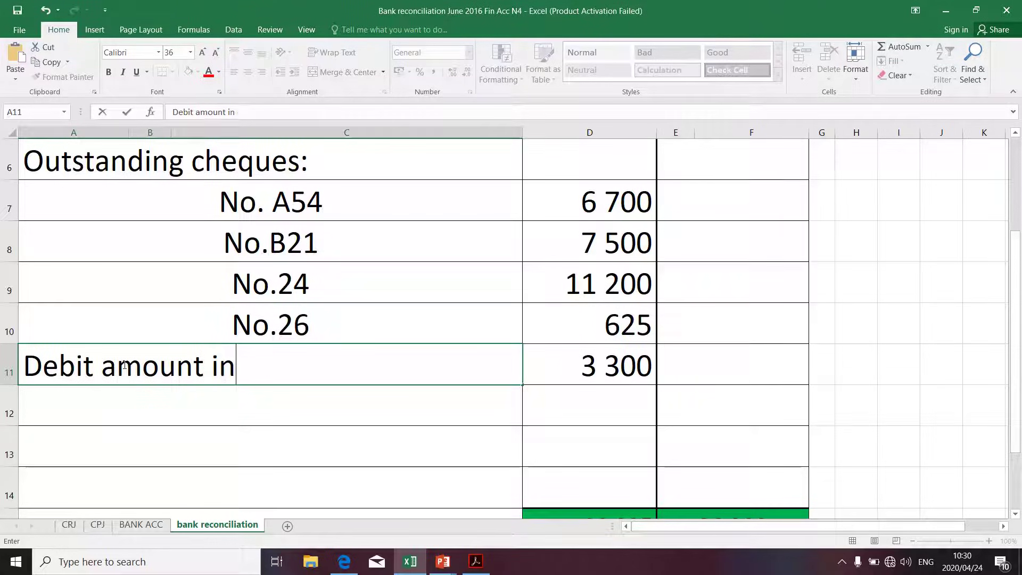
{"action": "type", "text": "corre"}
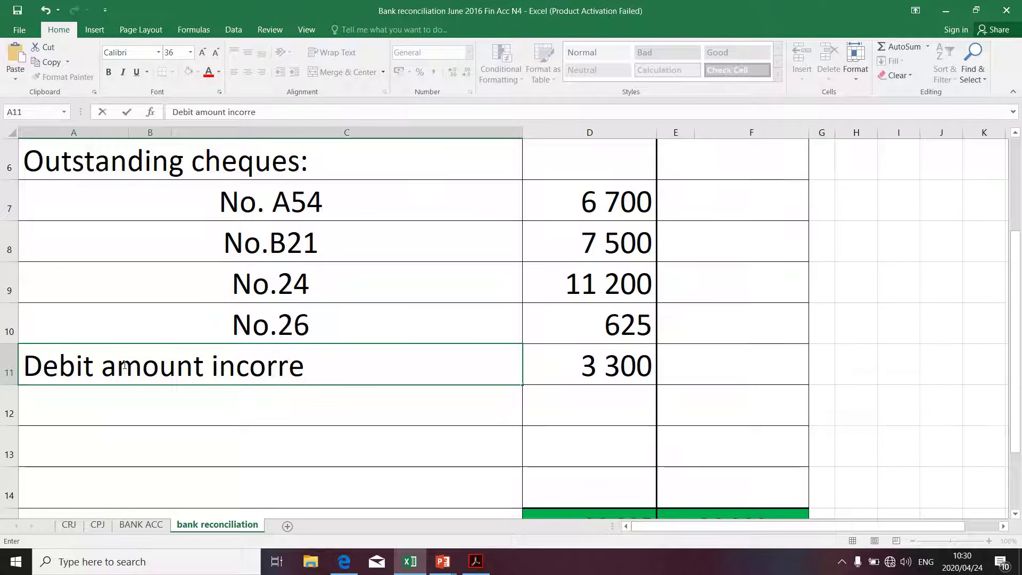
{"action": "type", "text": "ctly c"}
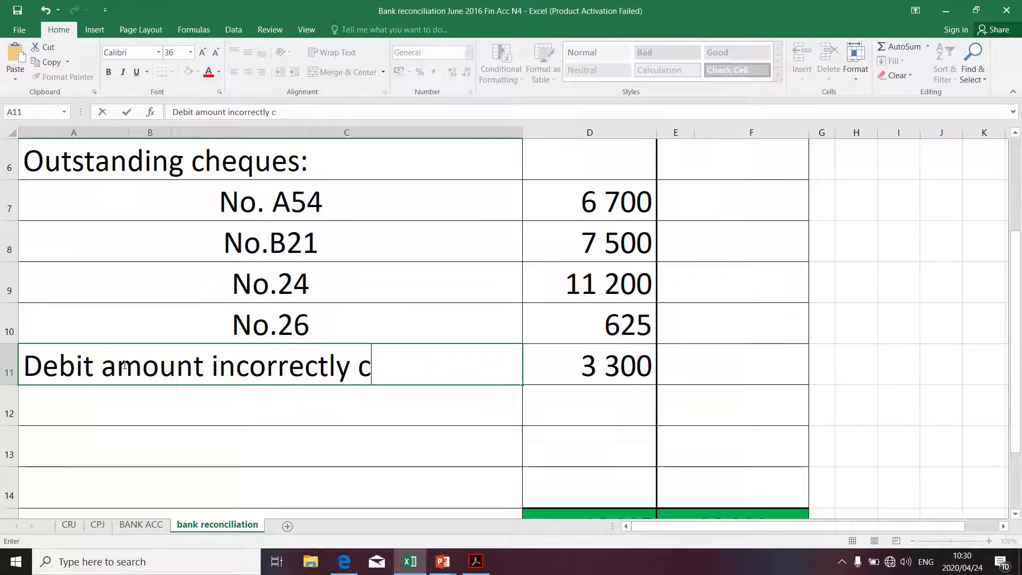
{"action": "type", "text": "redit"}
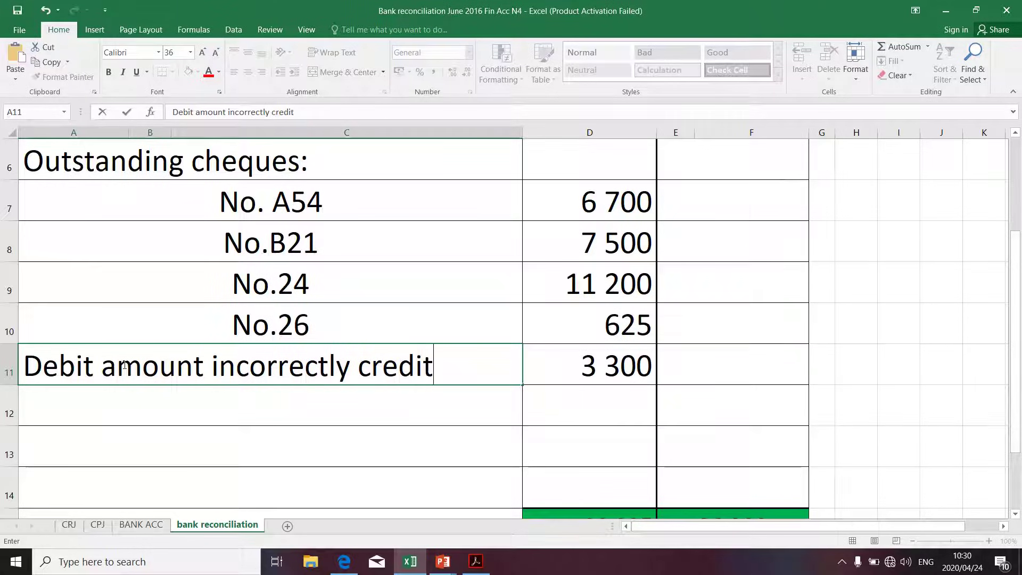
{"action": "key", "text": "Return"}
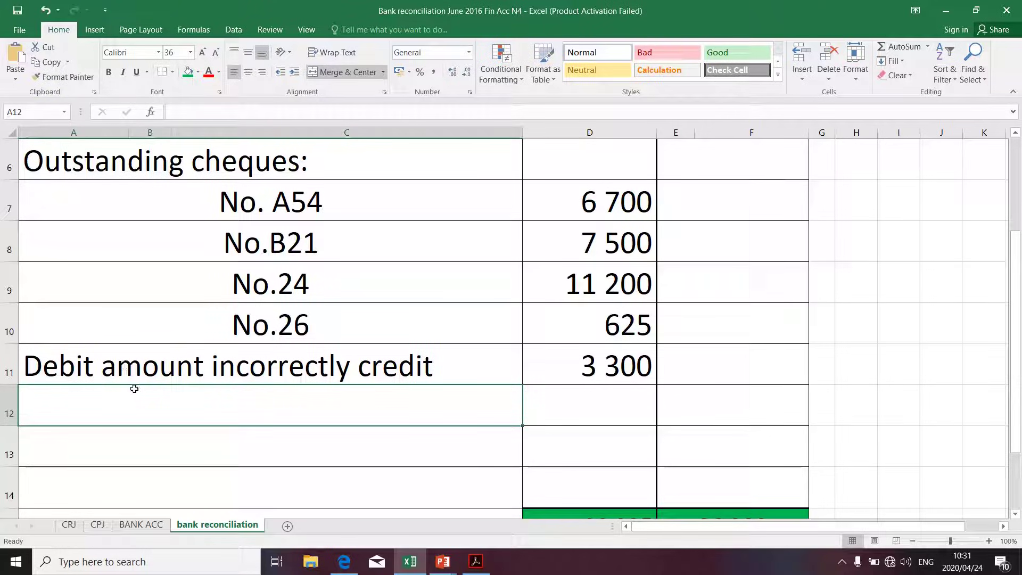
{"action": "left_click", "coordinate": [135, 370]}
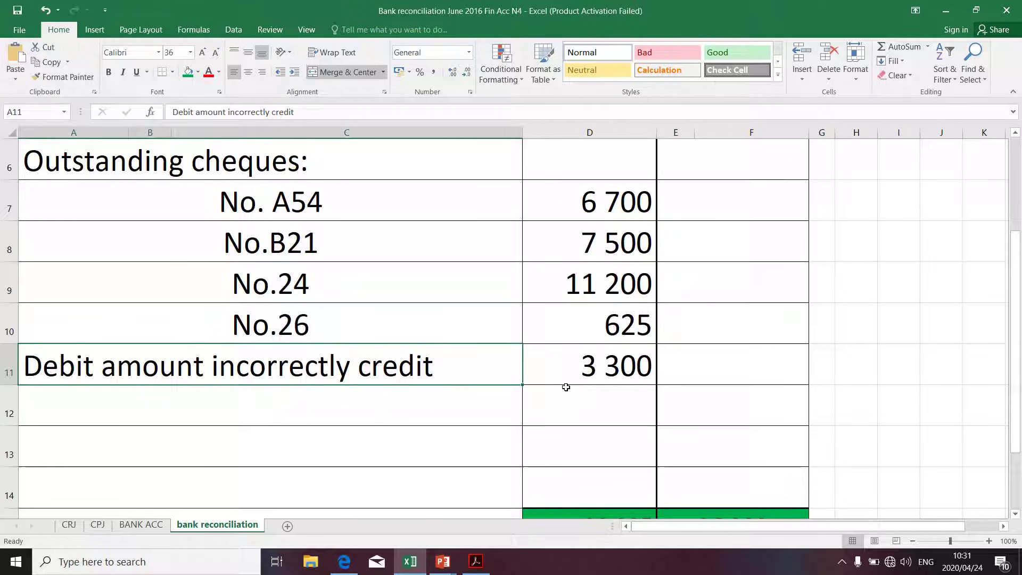
- Return to the exam paper in Edge and highlight "head office" in pink in item 7 of the additional information
{"action": "key", "text": "alt+Tab"}
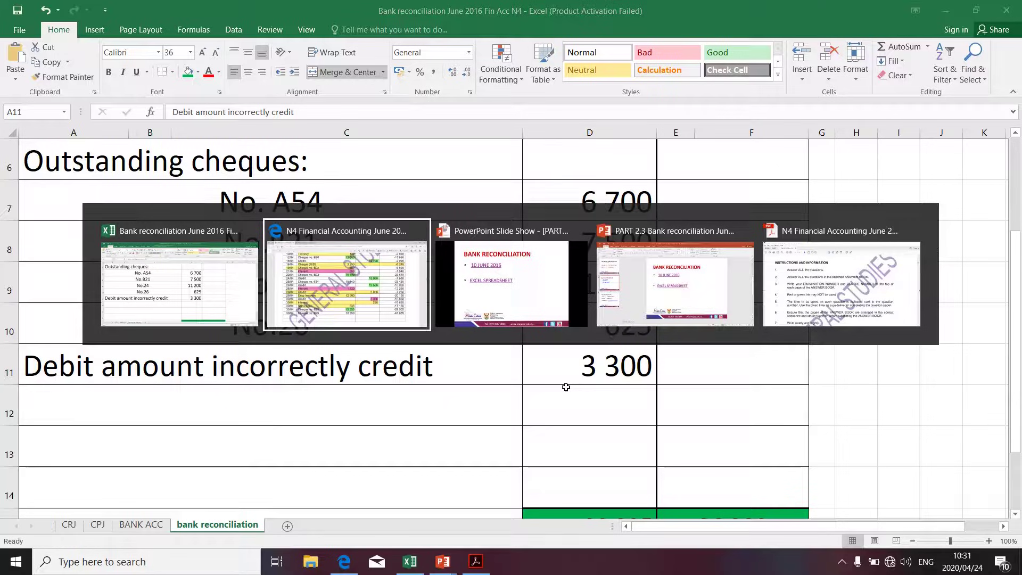
{"action": "scroll", "coordinate": [515, 319], "scroll_direction": "up", "scroll_amount": 4}
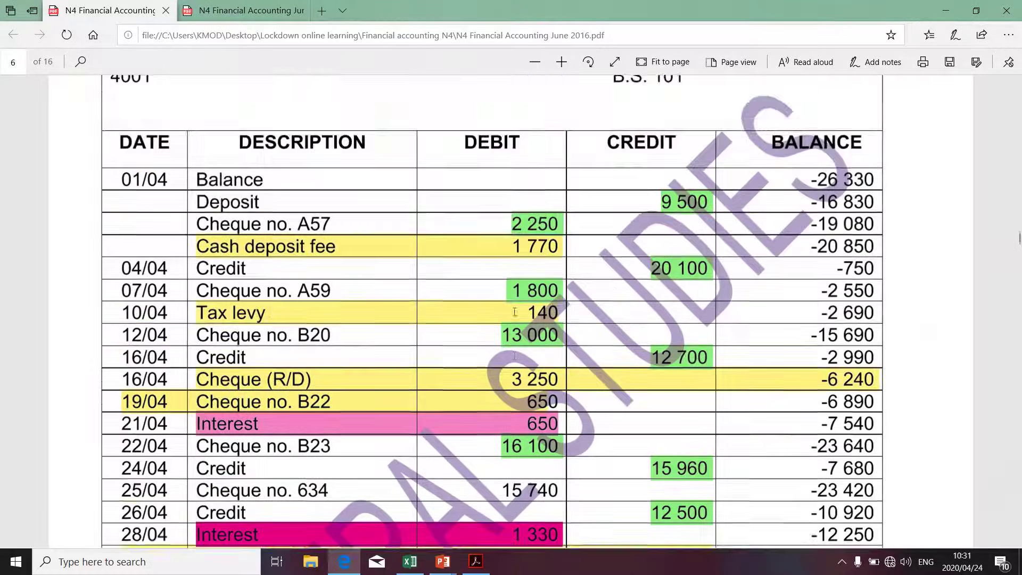
{"action": "scroll", "coordinate": [514, 312], "scroll_direction": "down", "scroll_amount": 5}
{"action": "scroll", "coordinate": [514, 312], "scroll_direction": "down", "scroll_amount": 10}
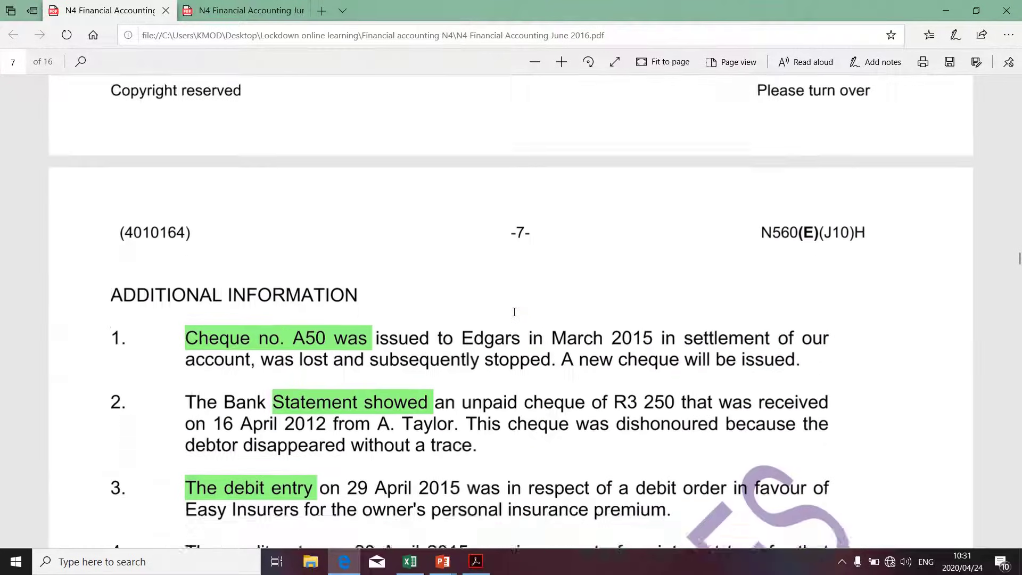
{"action": "scroll", "coordinate": [514, 311], "scroll_direction": "down", "scroll_amount": 1}
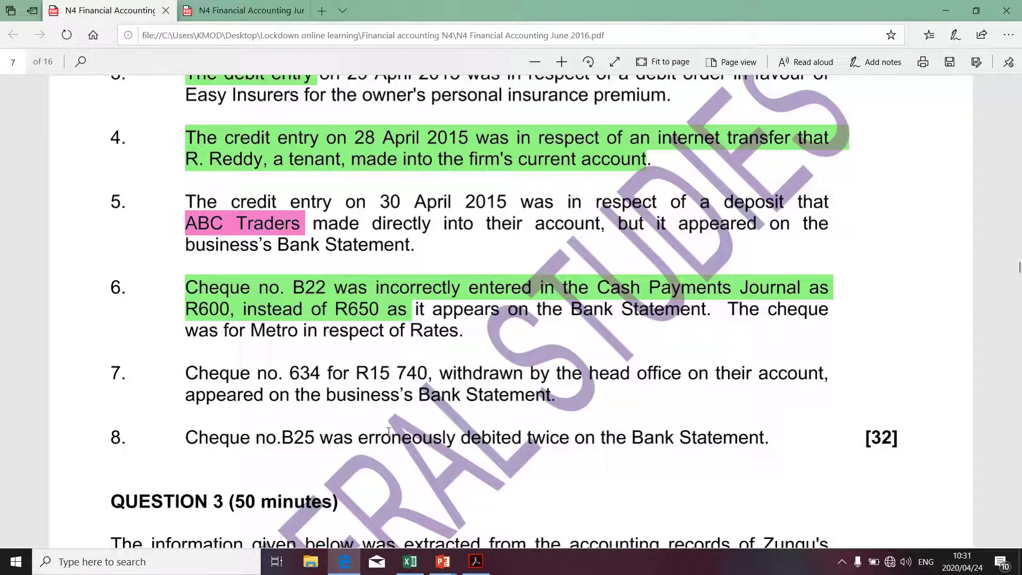
{"action": "left_click_drag", "start_coordinate": [589, 373], "coordinate": [693, 372]}
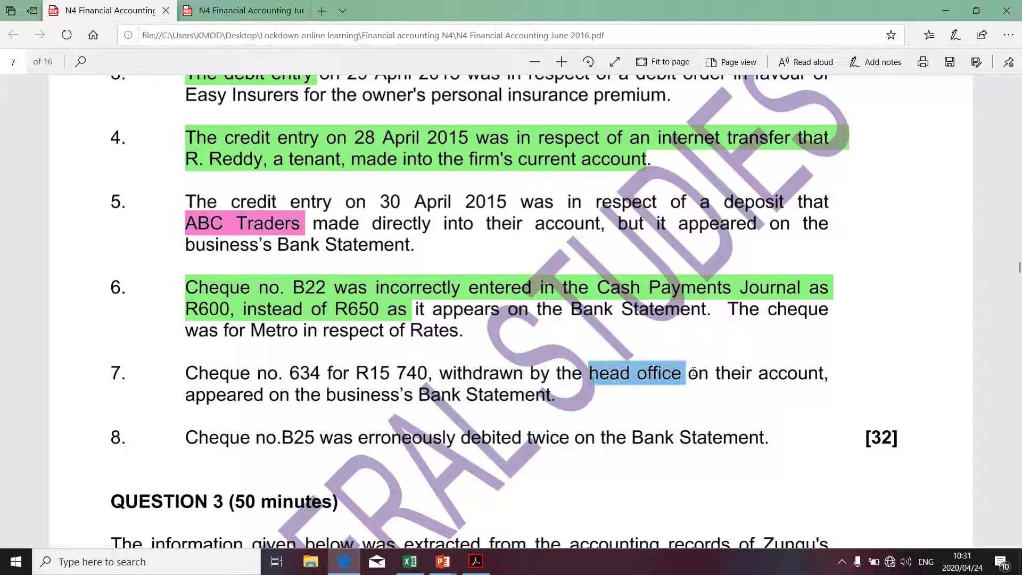
{"action": "left_click", "coordinate": [642, 403]}
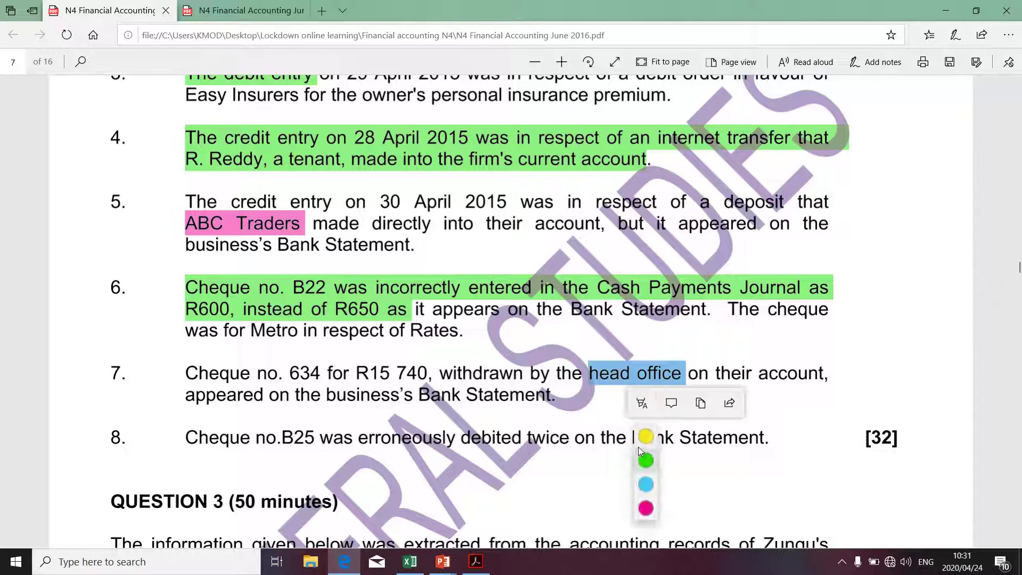
{"action": "left_click", "coordinate": [645, 508]}
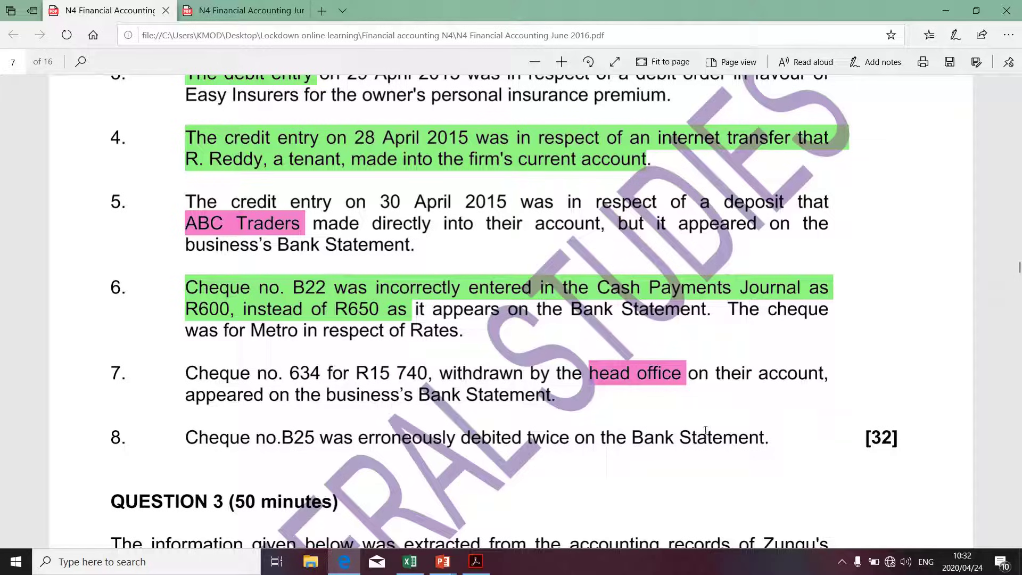
- Switch back to the Excel bank reconciliation and enter 15740 in row 12 of the CR column
{"action": "key", "text": "alt+Tab"}
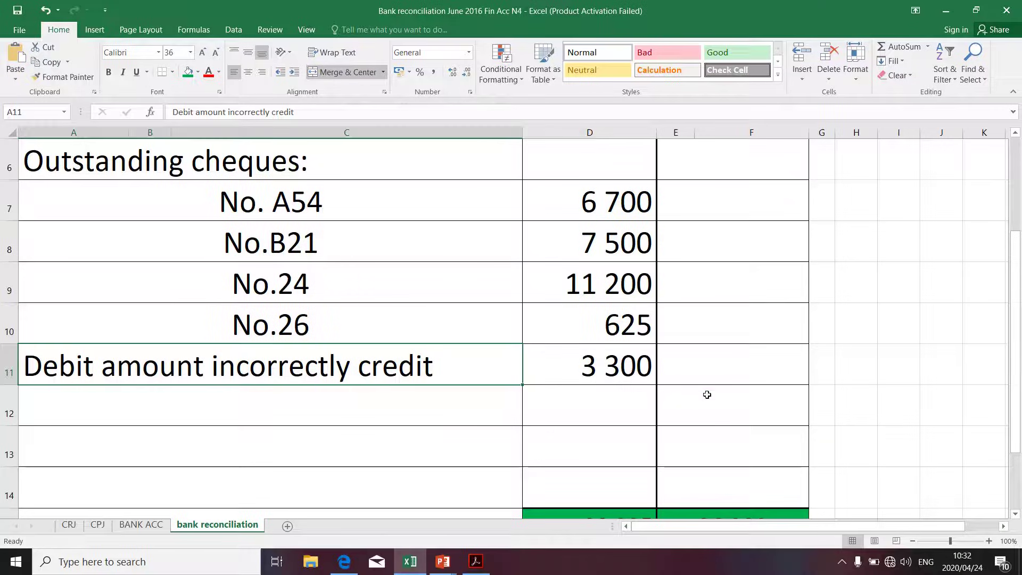
{"action": "left_click", "coordinate": [707, 394]}
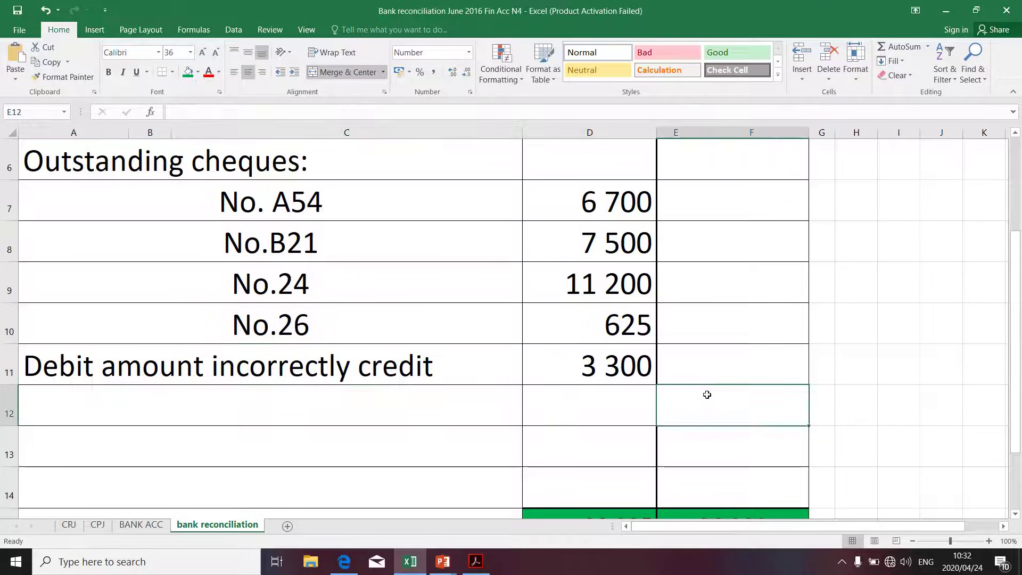
{"action": "type", "text": "1574"}
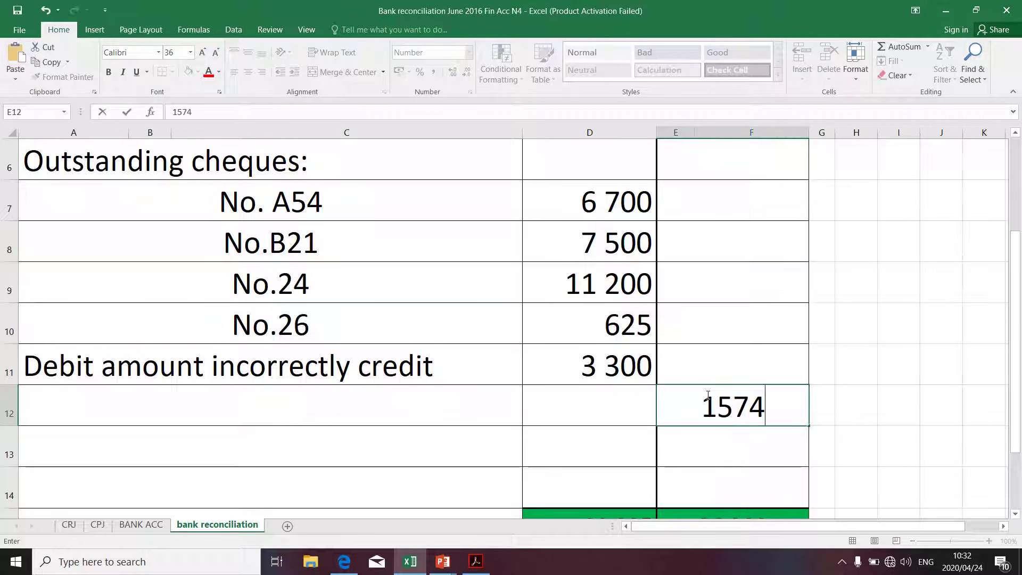
{"action": "type", "text": "0"}
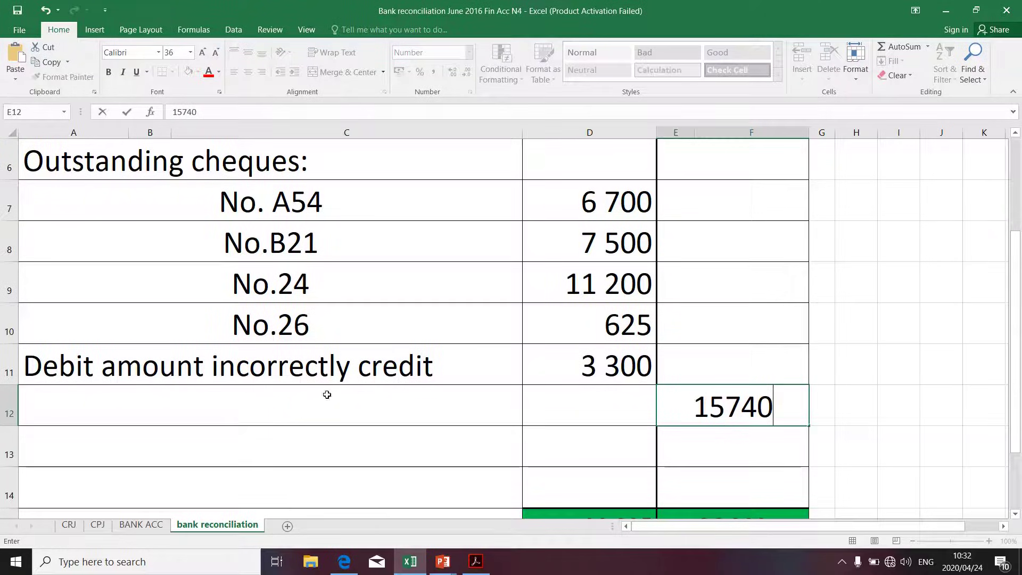
- Label the 15 740 credit in cell A12 as "Credit chque debited by bank in error"
{"action": "left_click", "coordinate": [98, 395]}
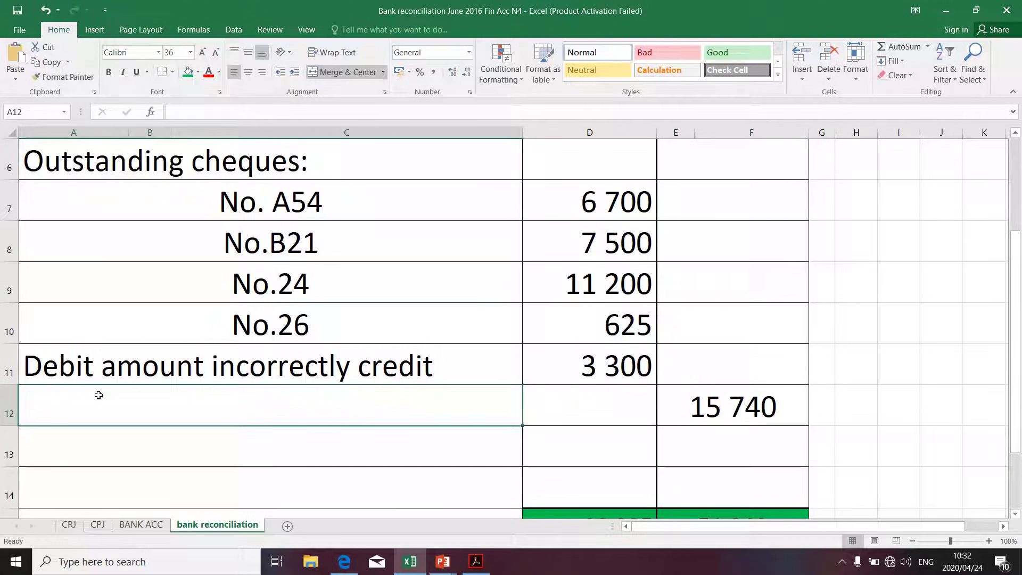
{"action": "type", "text": "Cred"}
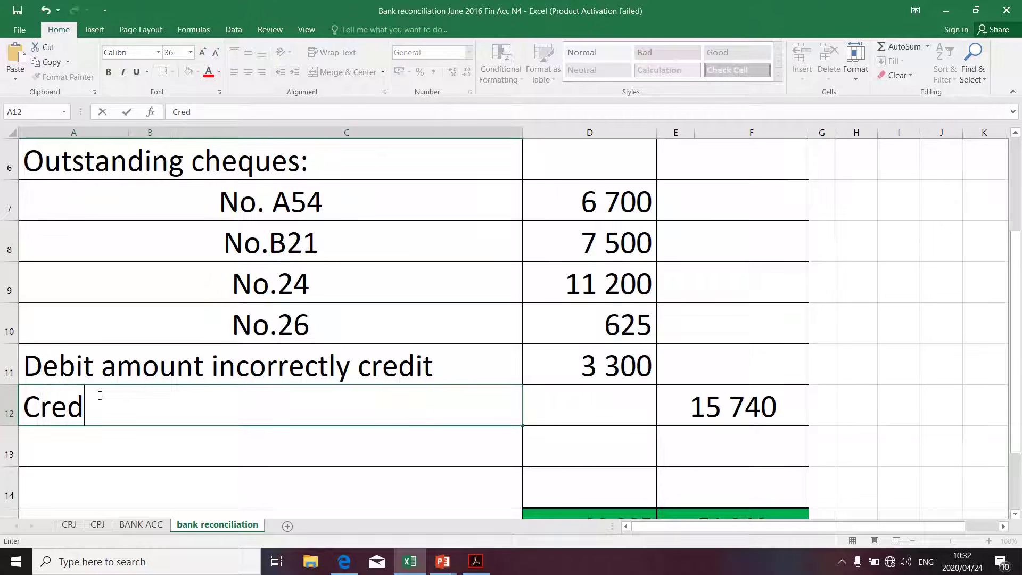
{"action": "type", "text": "it ch"}
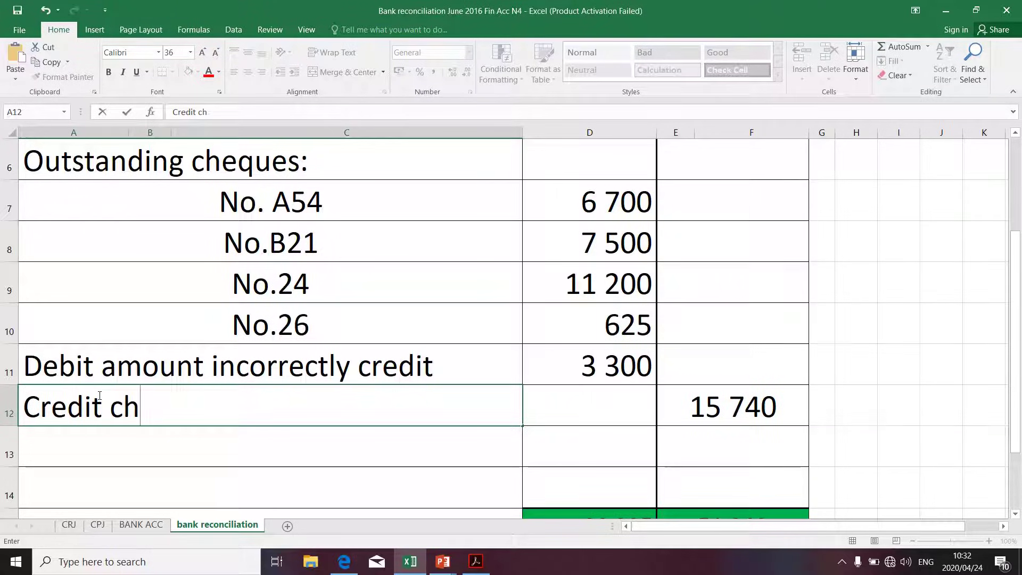
{"action": "type", "text": "que "}
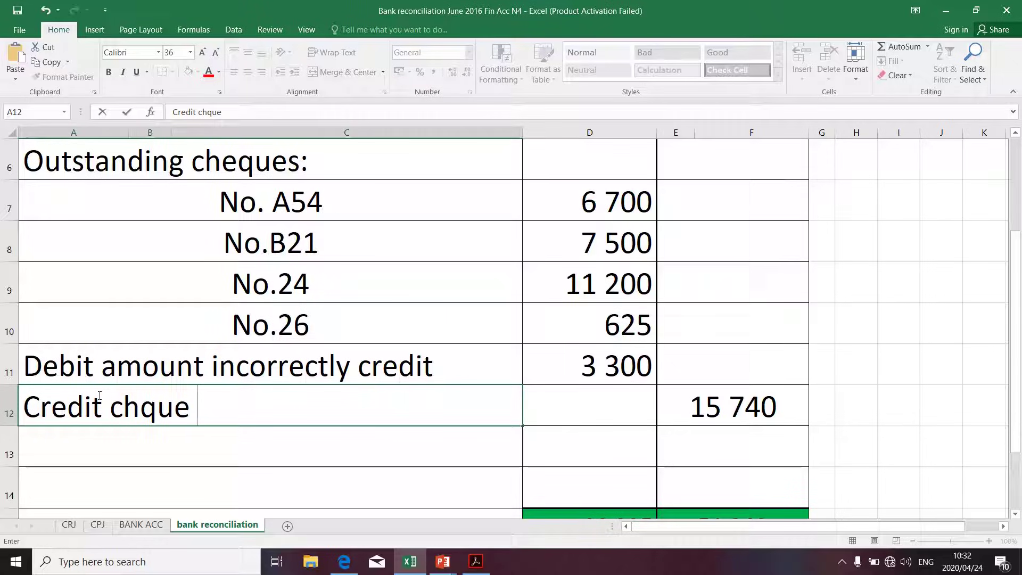
{"action": "type", "text": "de"}
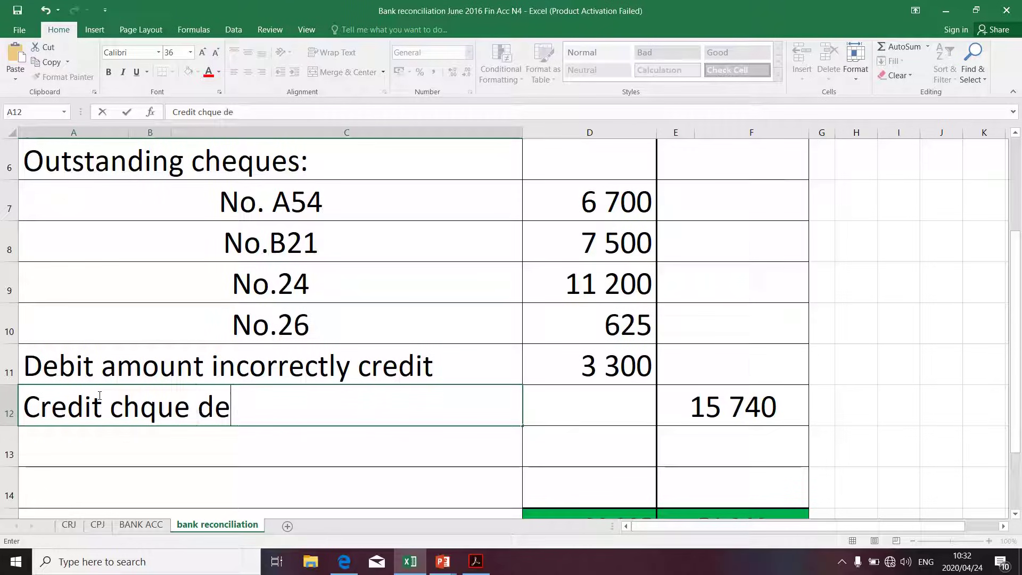
{"action": "type", "text": "bite"}
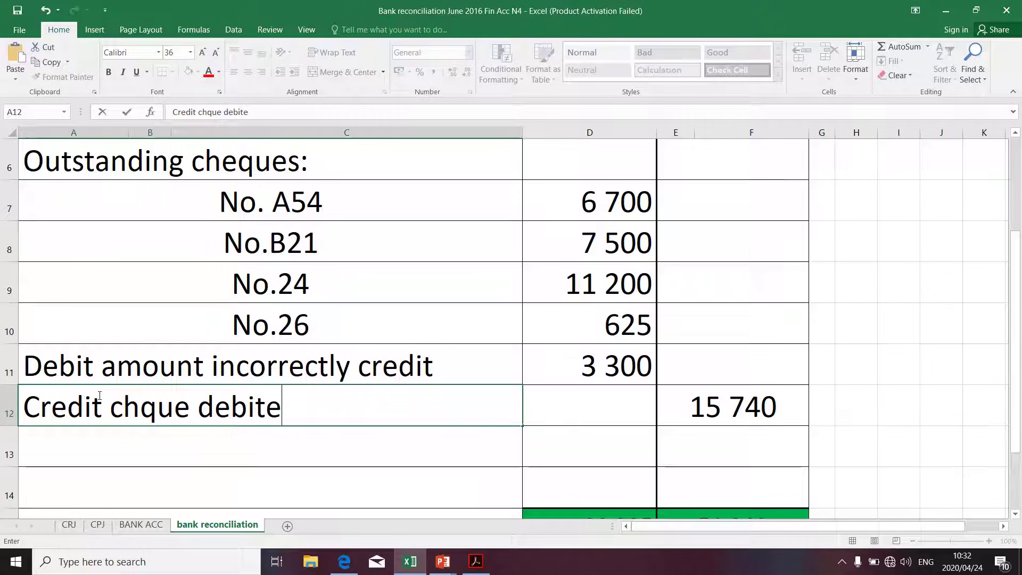
{"action": "type", "text": "d by b"}
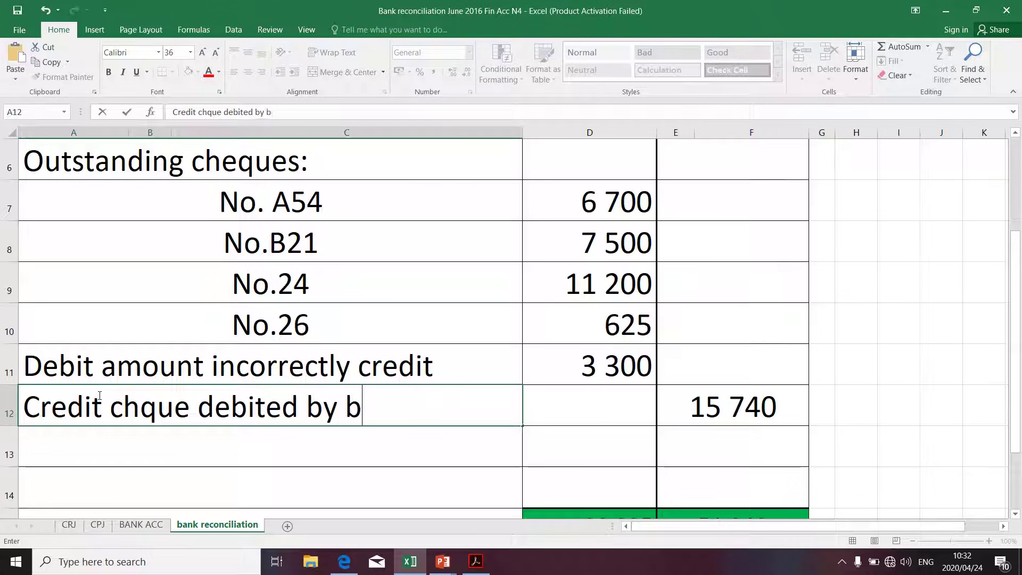
{"action": "type", "text": "ank in"}
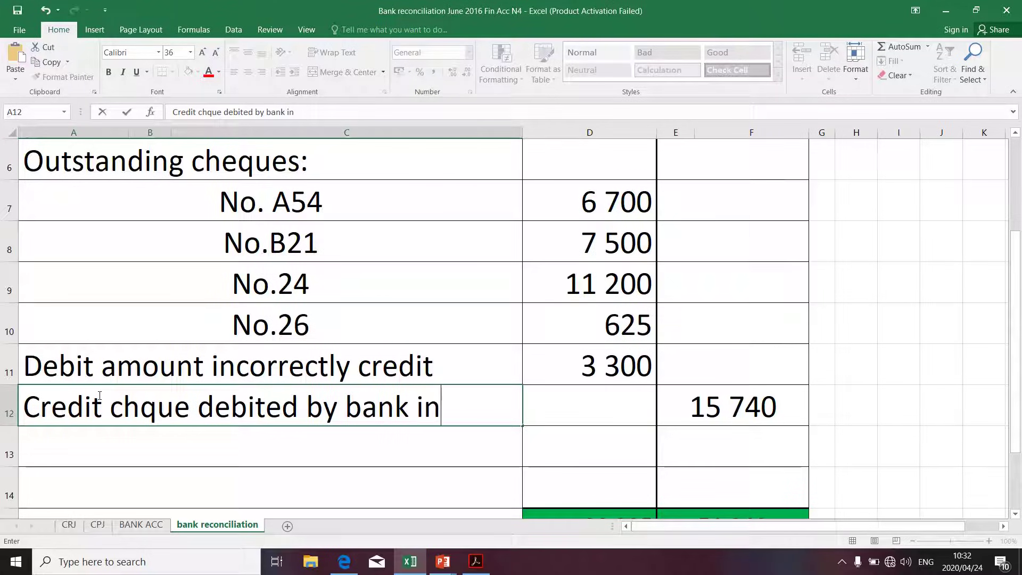
{"action": "type", "text": " error"}
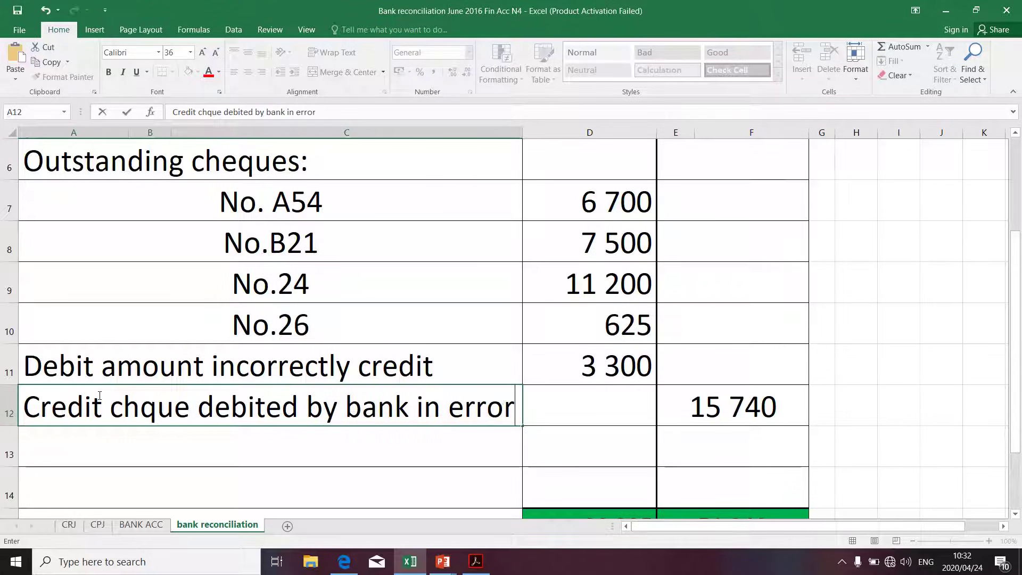
{"action": "key", "text": "Return"}
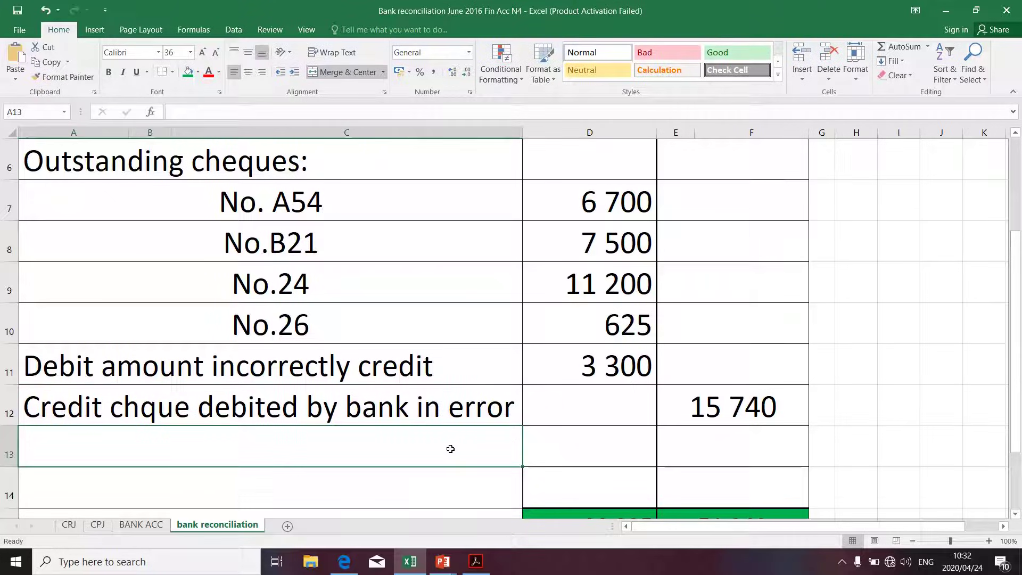
{"action": "left_click", "coordinate": [326, 406]}
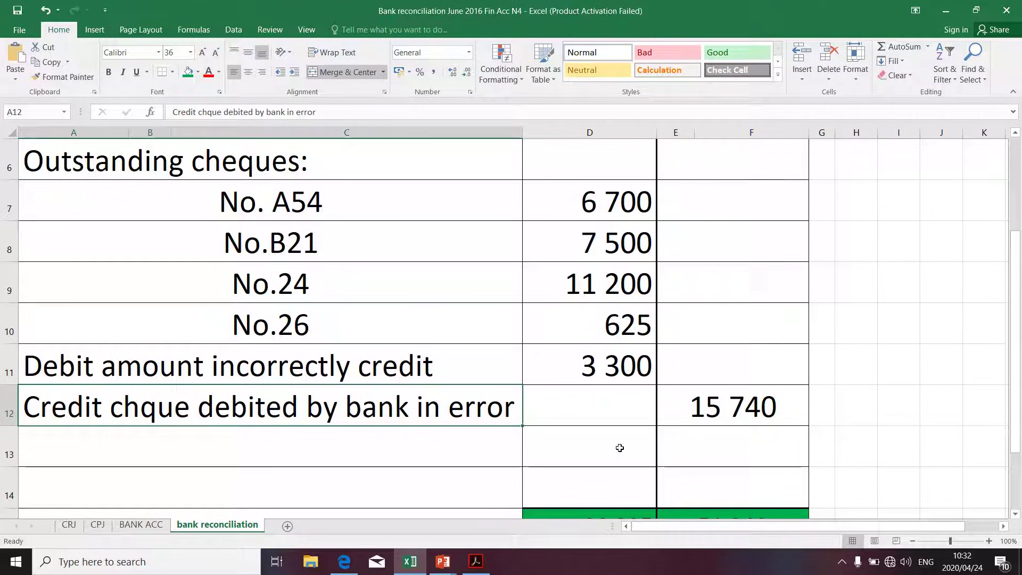
- Switch to the exam paper in Edge and highlight in pink the second 12 350 debit for Cheque no. B25 on the bank statement
{"action": "key", "text": "alt+Tab"}
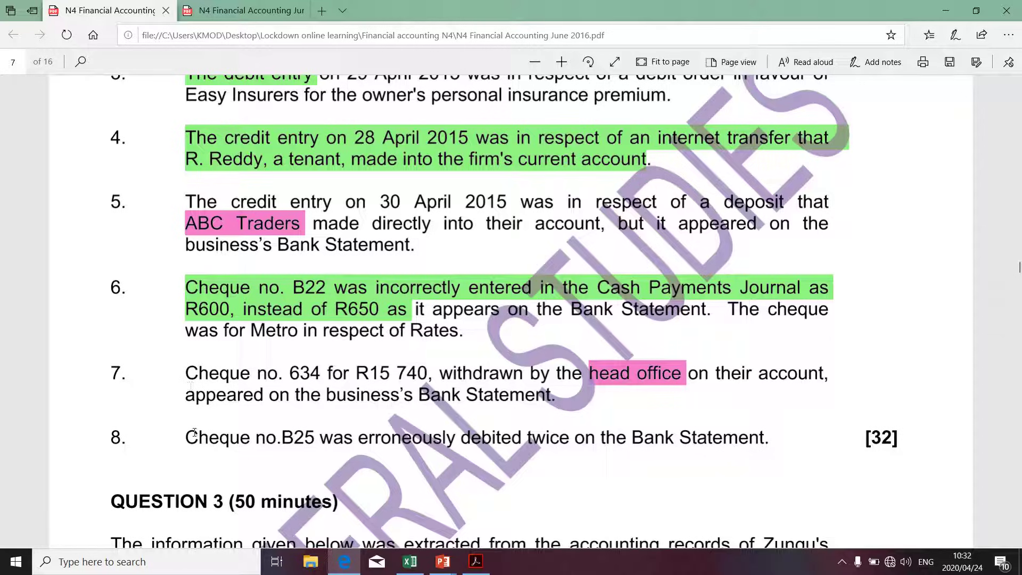
{"action": "left_click_drag", "start_coordinate": [186, 437], "coordinate": [298, 438]}
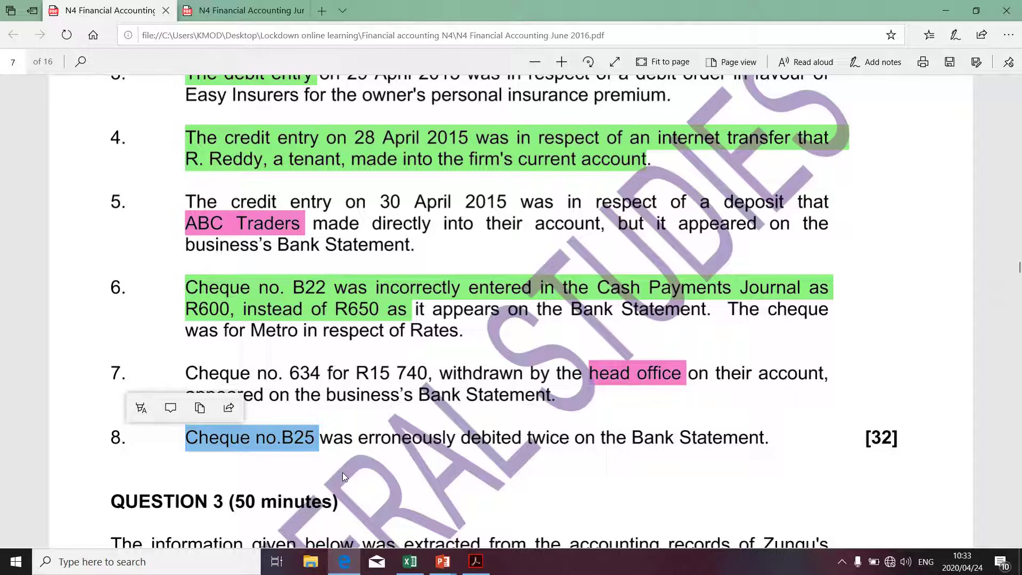
{"action": "scroll", "coordinate": [343, 471], "scroll_direction": "up", "scroll_amount": 15}
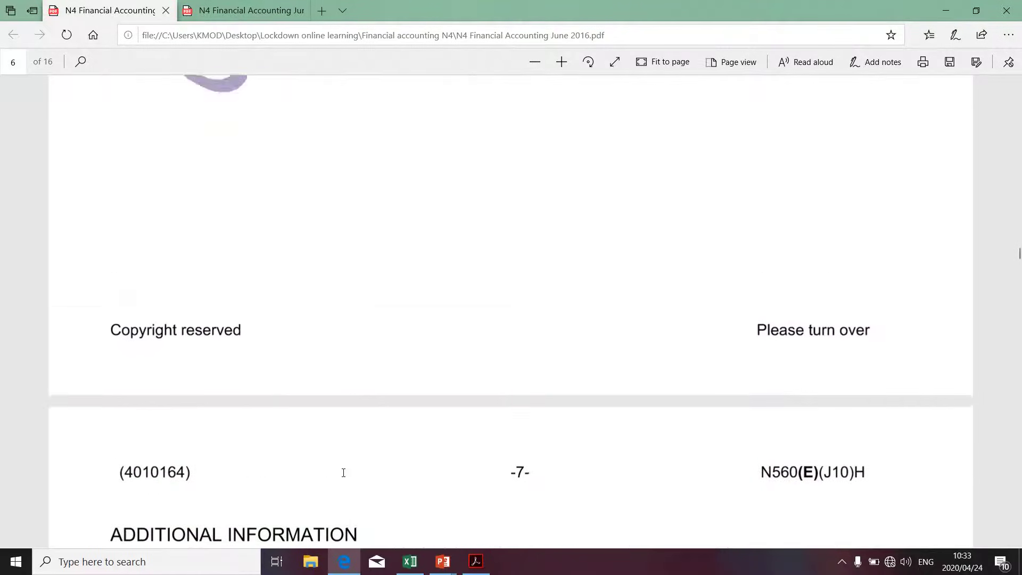
{"action": "left_click_drag", "start_coordinate": [502, 319], "coordinate": [563, 321]}
{"action": "left_click", "coordinate": [519, 350]}
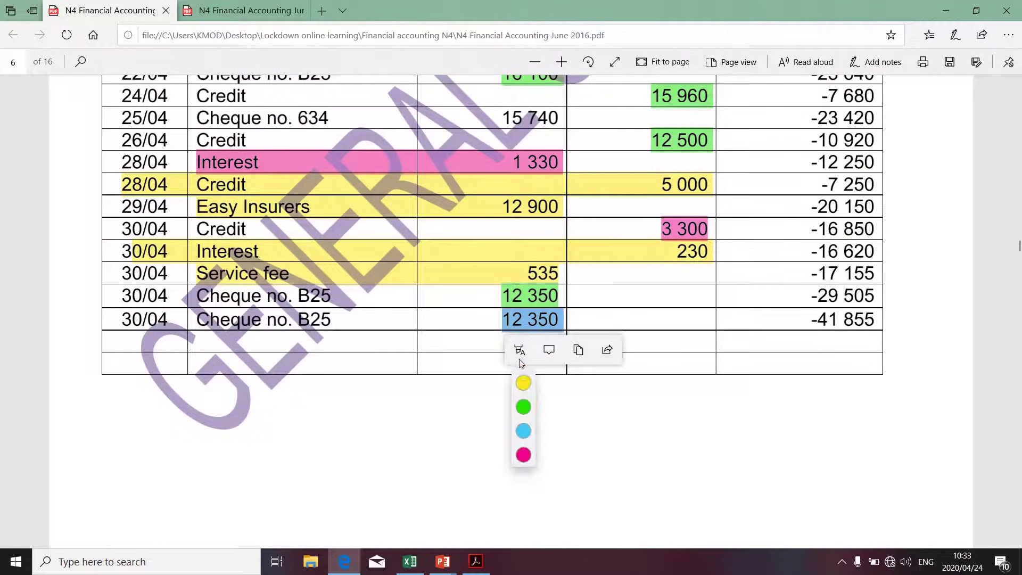
{"action": "left_click", "coordinate": [523, 455]}
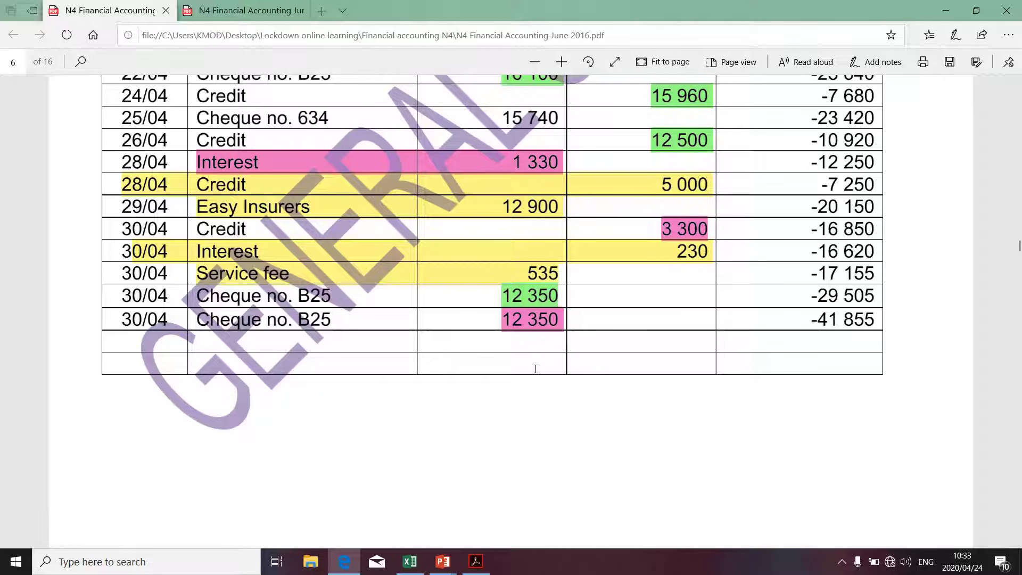
- Switch back to the Excel bank reconciliation and enter 12350 in row 13 of the CR column
{"action": "key", "text": "alt+Tab"}
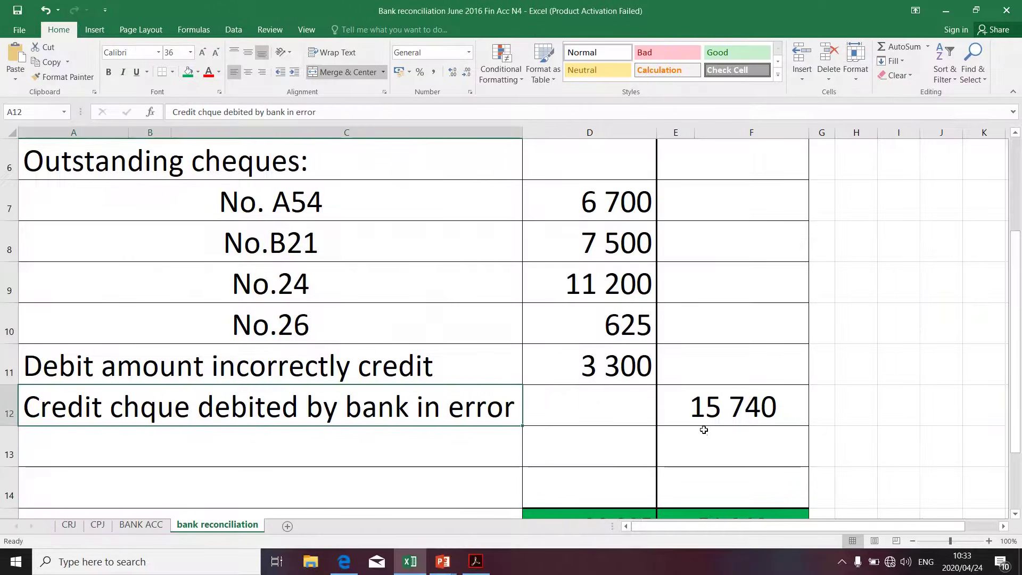
{"action": "left_click", "coordinate": [703, 430]}
{"action": "type", "text": "12350"}
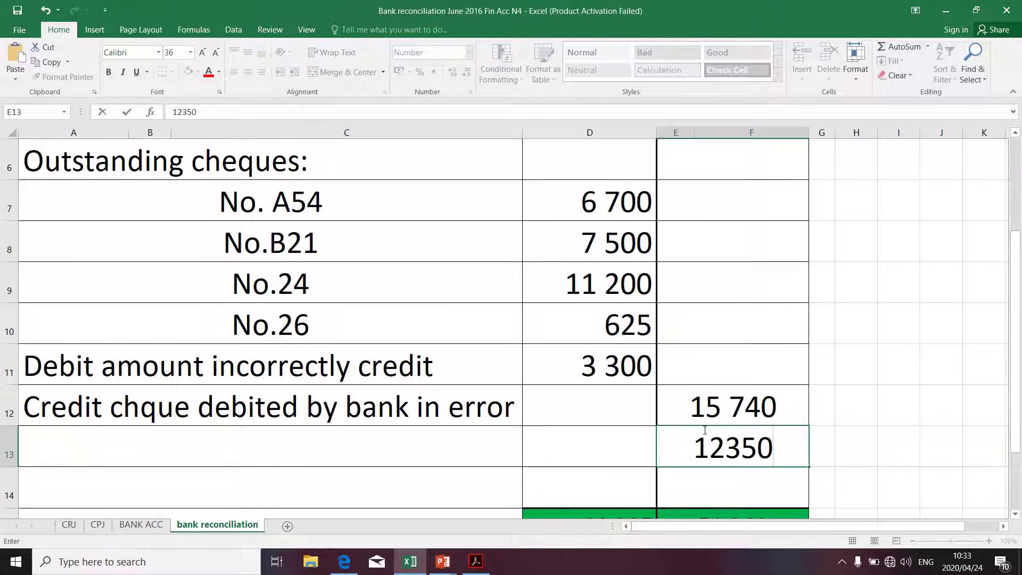
{"action": "key", "text": "alt+Tab"}
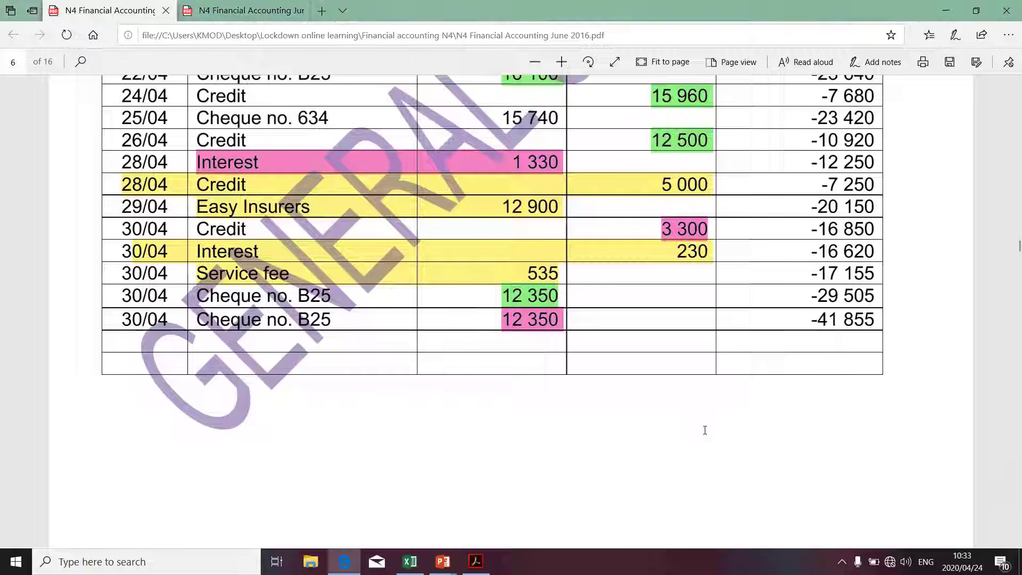
{"action": "key", "text": "alt+Tab"}
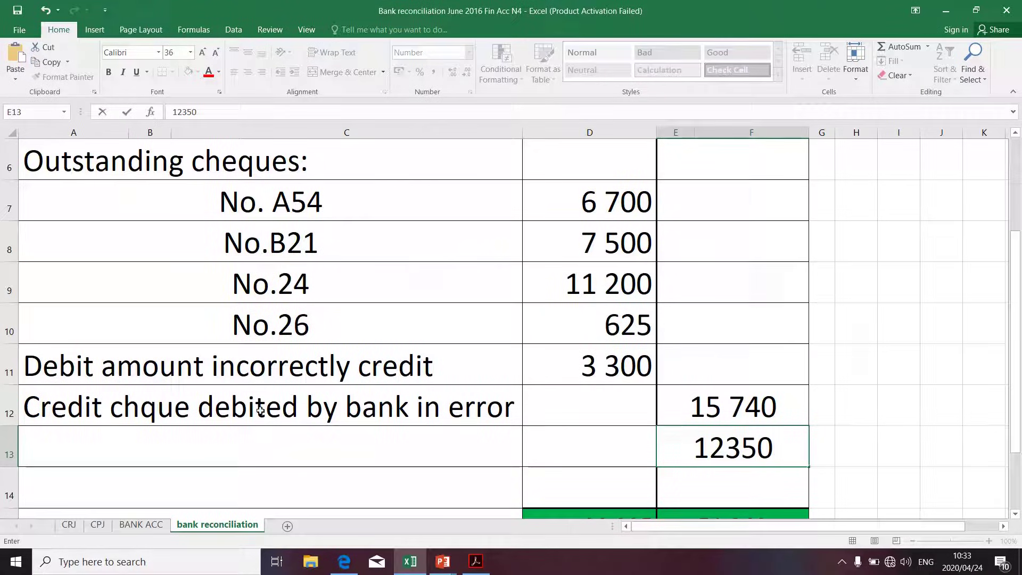
- Label the 12 350 credit in cell A13 as "Credit cheque debited twice"
{"action": "left_click", "coordinate": [99, 438]}
{"action": "type", "text": "Cre"}
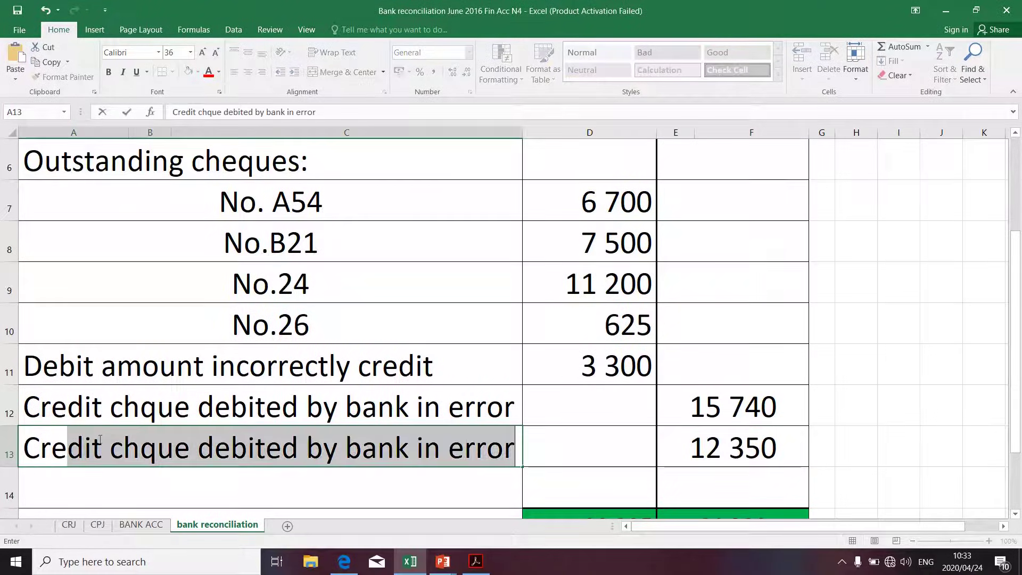
{"action": "type", "text": "dit"}
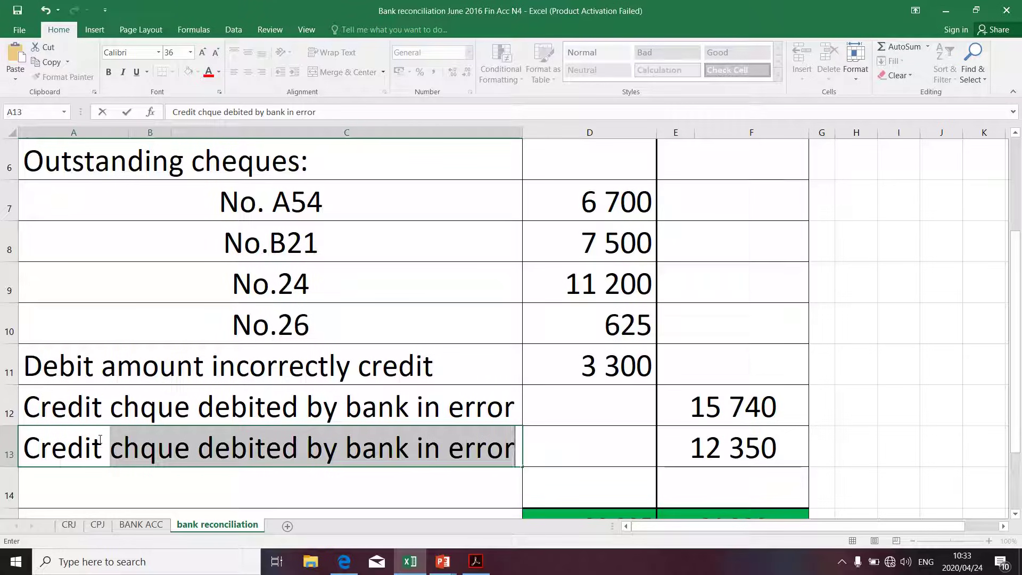
{"action": "type", "text": "cheq"}
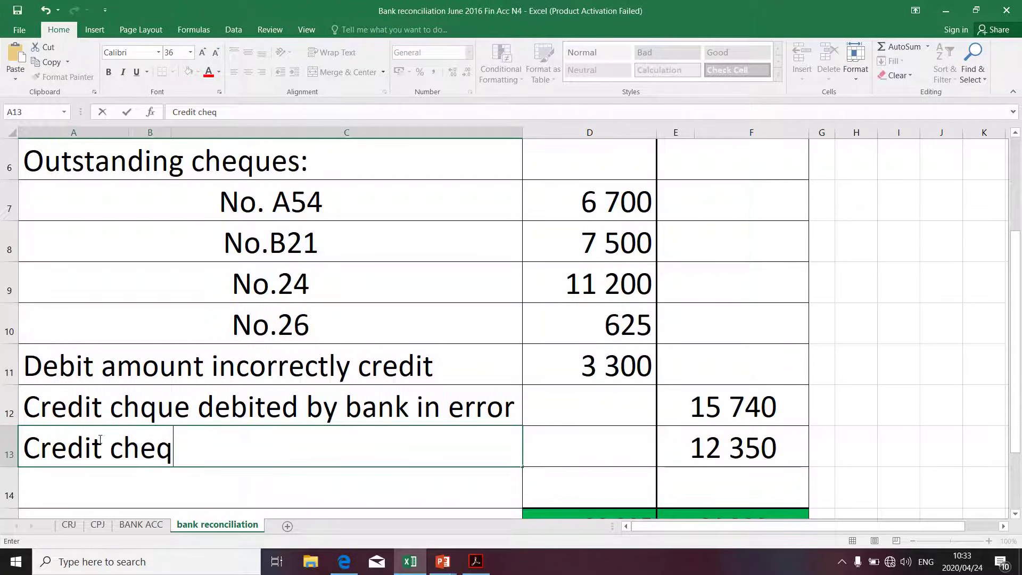
{"action": "type", "text": "ue c"}
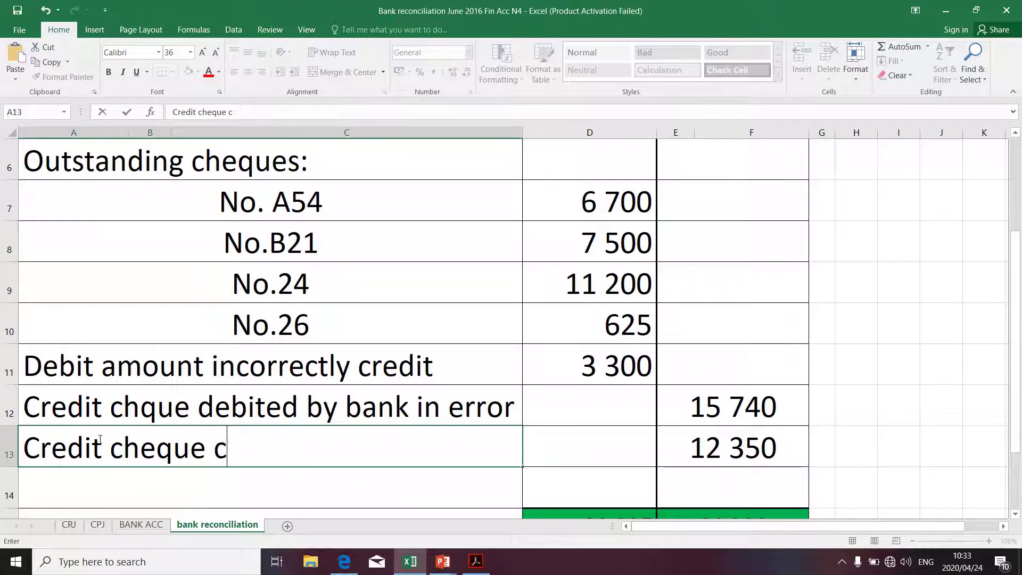
{"action": "type", "text": "redi"}
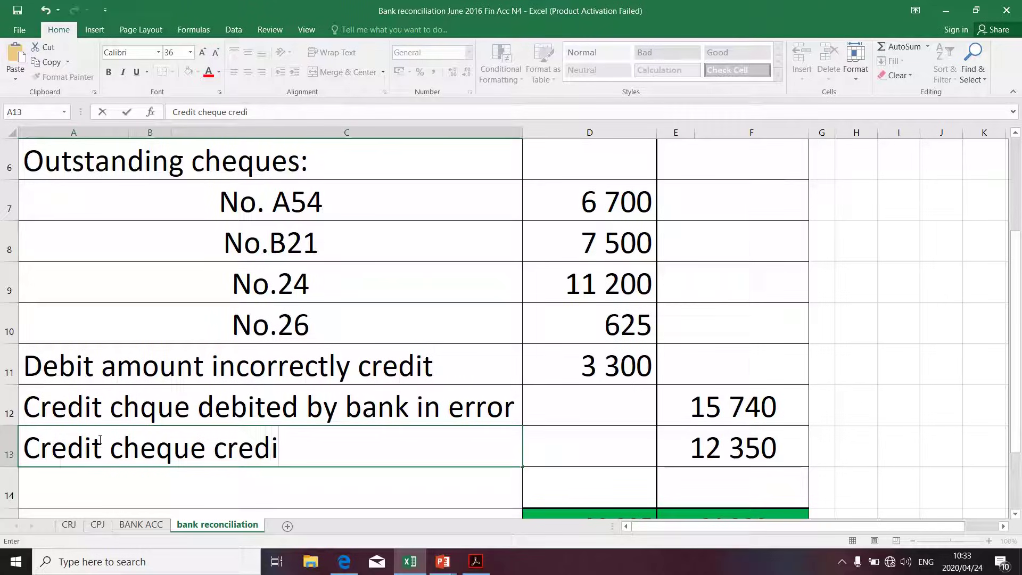
{"action": "key", "text": "BackSpace"}
{"action": "key", "text": "BackSpace"}
{"action": "key", "text": "BackSpace"}
{"action": "key", "text": "BackSpace"}
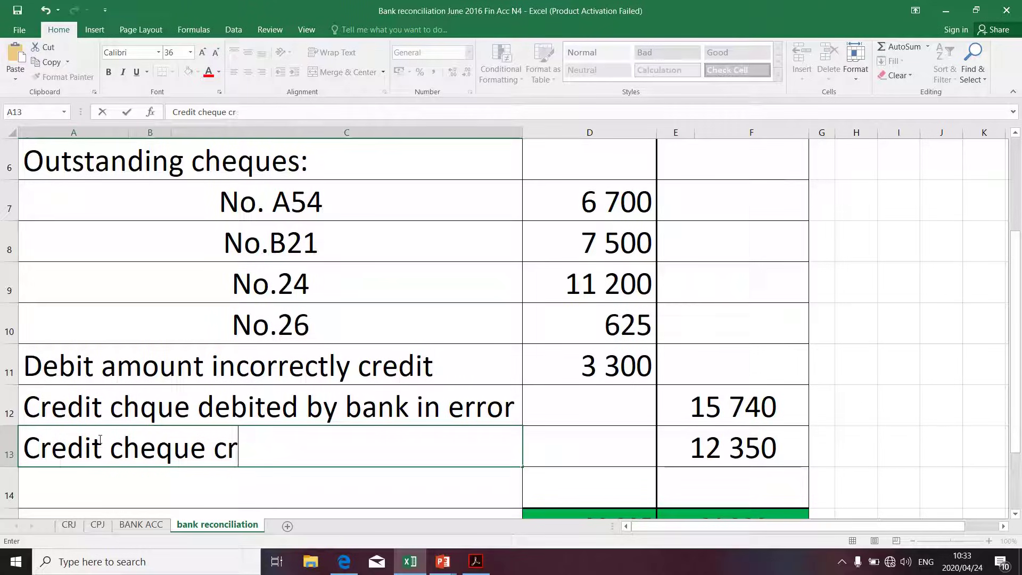
{"action": "key", "text": "BackSpace"}
{"action": "type", "text": "debiete"}
{"action": "key", "text": "BackSpace"}
{"action": "key", "text": "BackSpace"}
{"action": "key", "text": "BackSpace"}
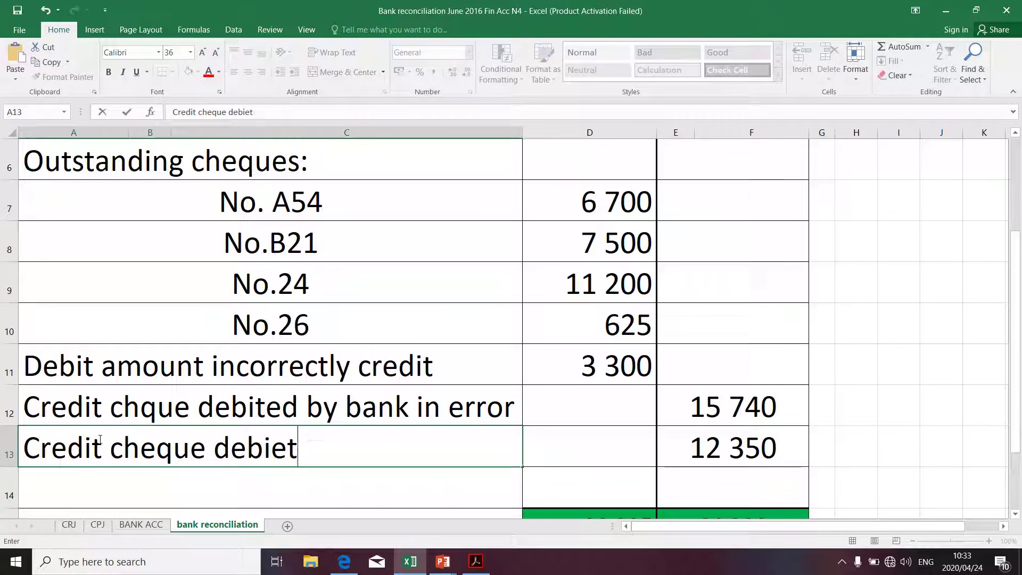
{"action": "type", "text": "ted twi"}
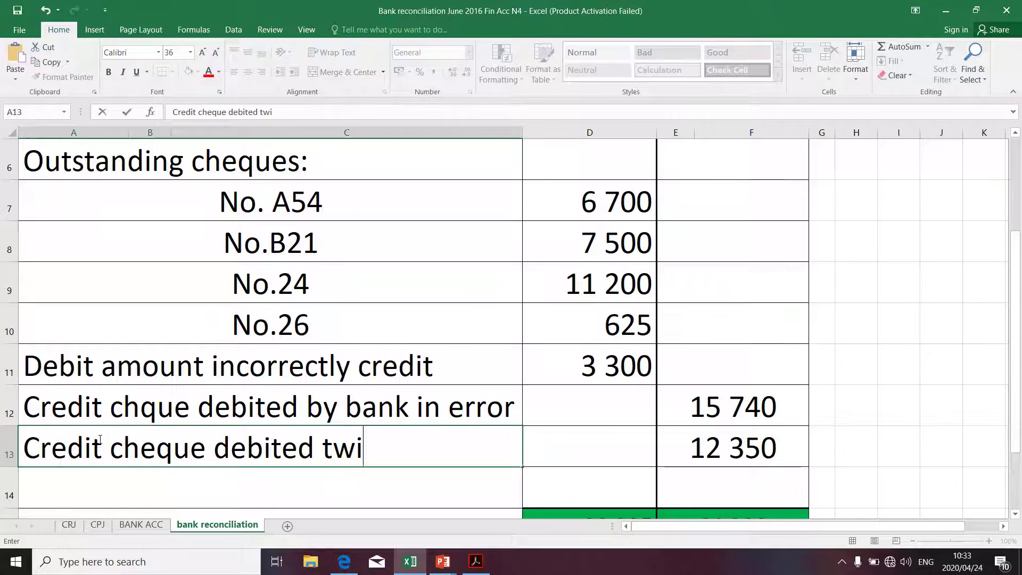
{"action": "type", "text": "ce"}
{"action": "key", "text": "Return"}
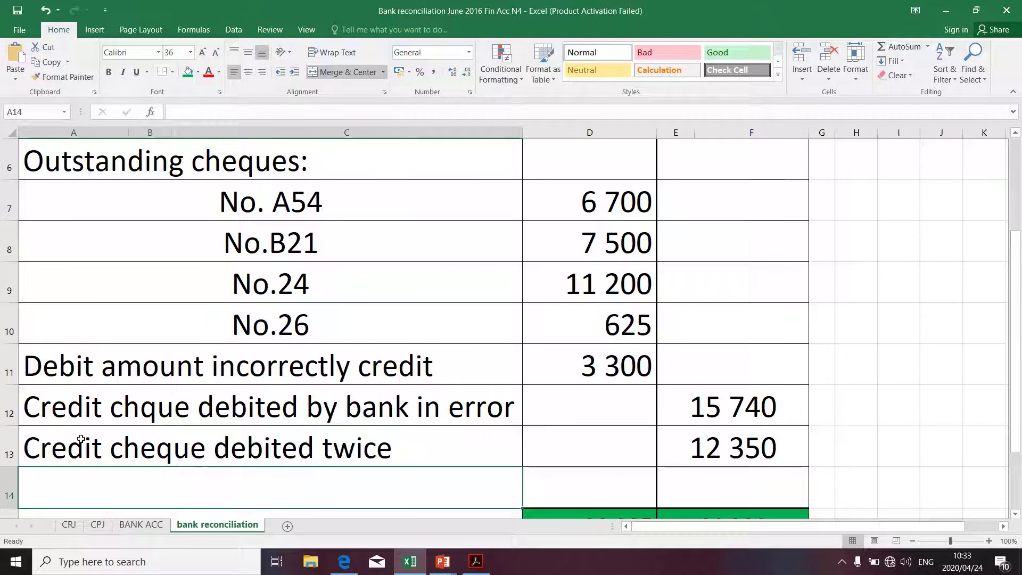
- Check the cheque number on the exam paper's bank statement and insert "B25" after "cheque" in the A13 label
{"action": "left_click", "coordinate": [96, 453]}
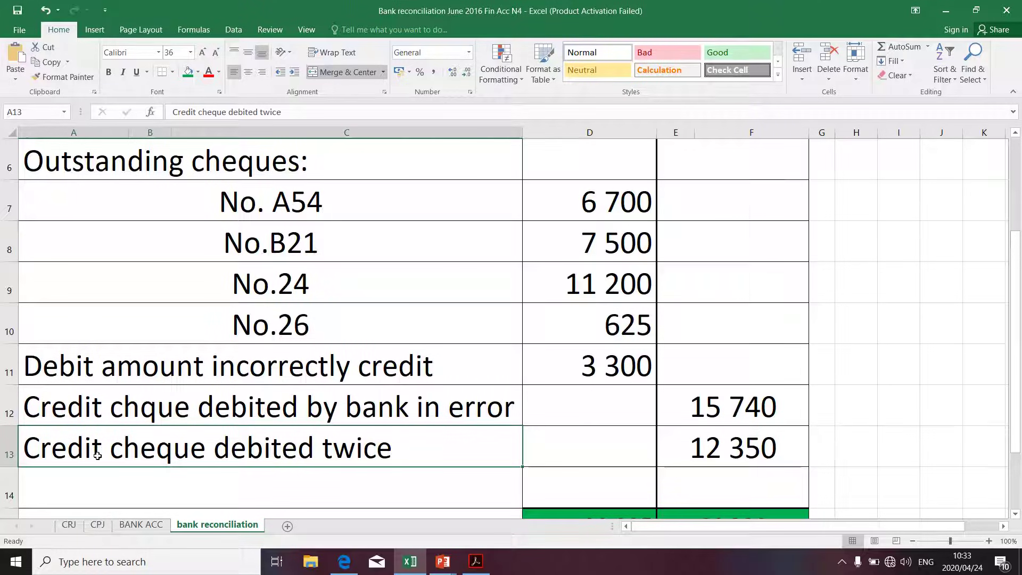
{"action": "key", "text": "alt+Tab"}
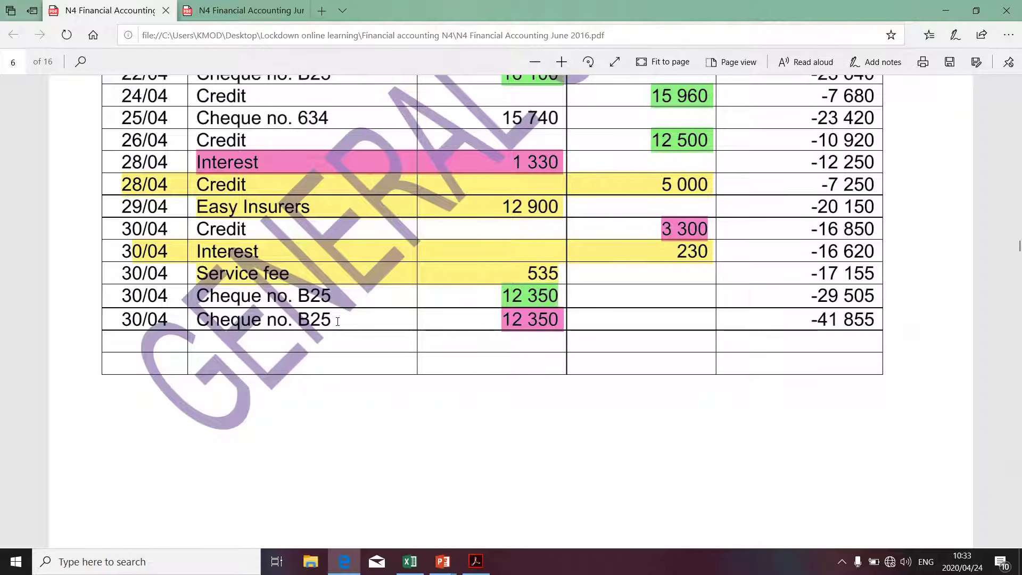
{"action": "key", "text": "alt+Tab"}
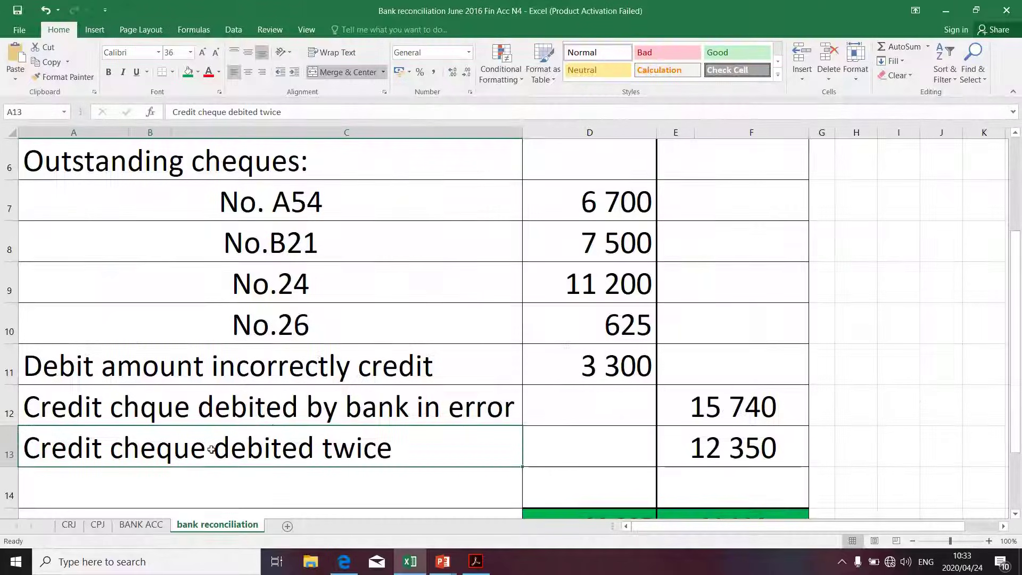
{"action": "left_click", "coordinate": [230, 111]}
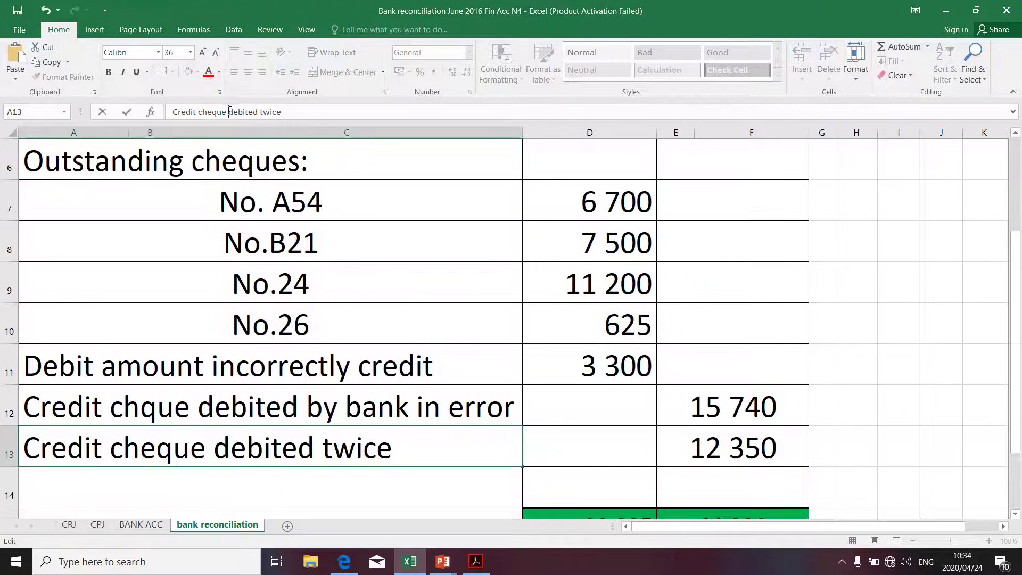
{"action": "type", "text": "B2"}
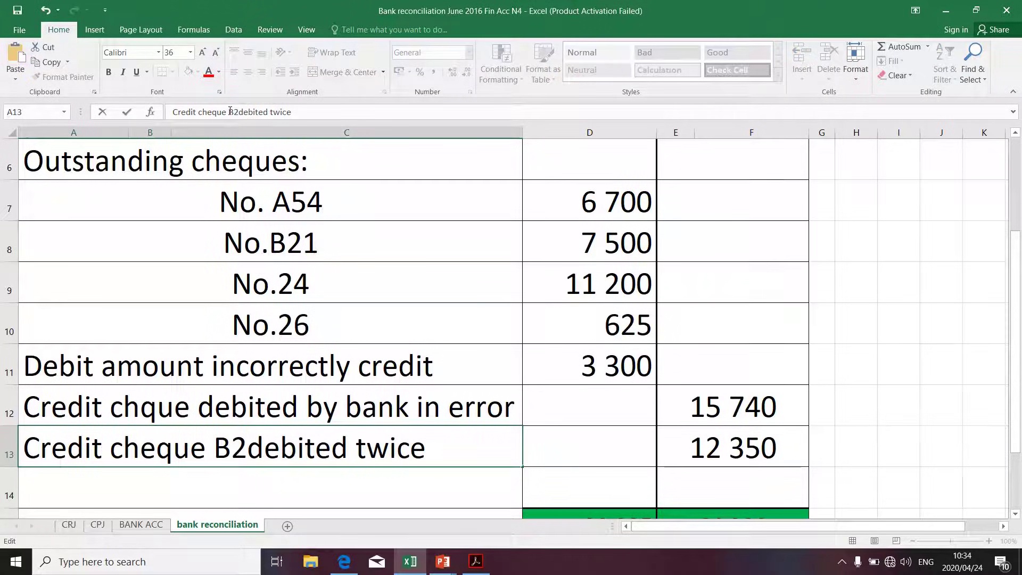
{"action": "type", "text": "6"}
{"action": "key", "text": "BackSpace"}
{"action": "type", "text": "5"}
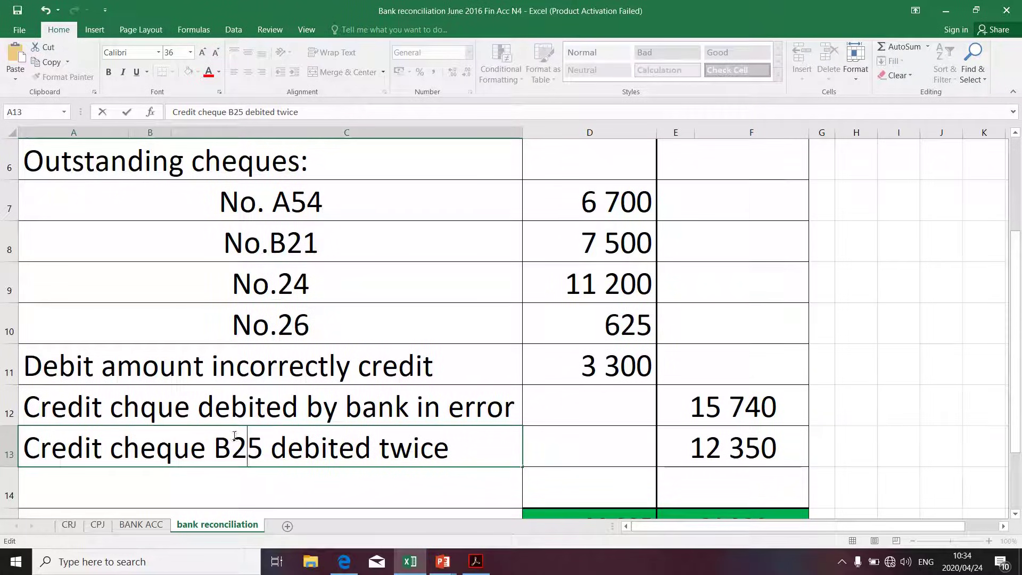
- Correct "chque" to "cheque" in the A12 label and insert 634 after it, checking the cheque number on the exam paper's bank statement
{"action": "left_click", "coordinate": [101, 406]}
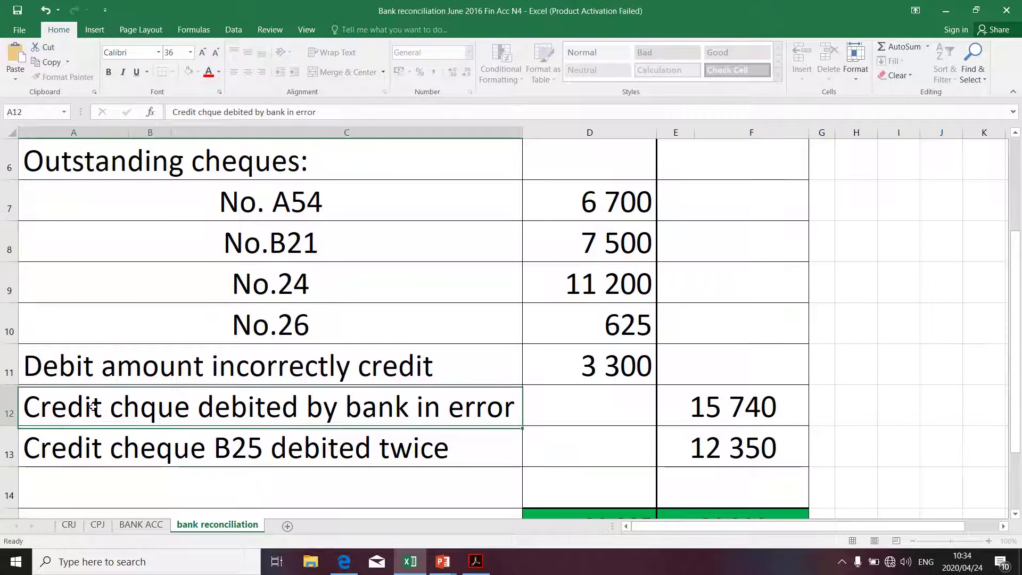
{"action": "left_click", "coordinate": [208, 113]}
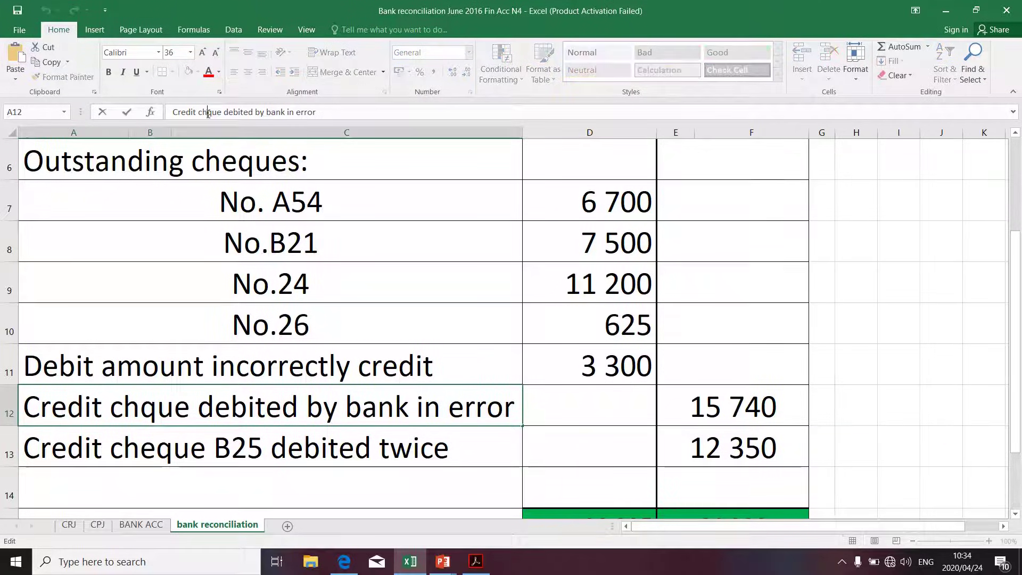
{"action": "type", "text": "e"}
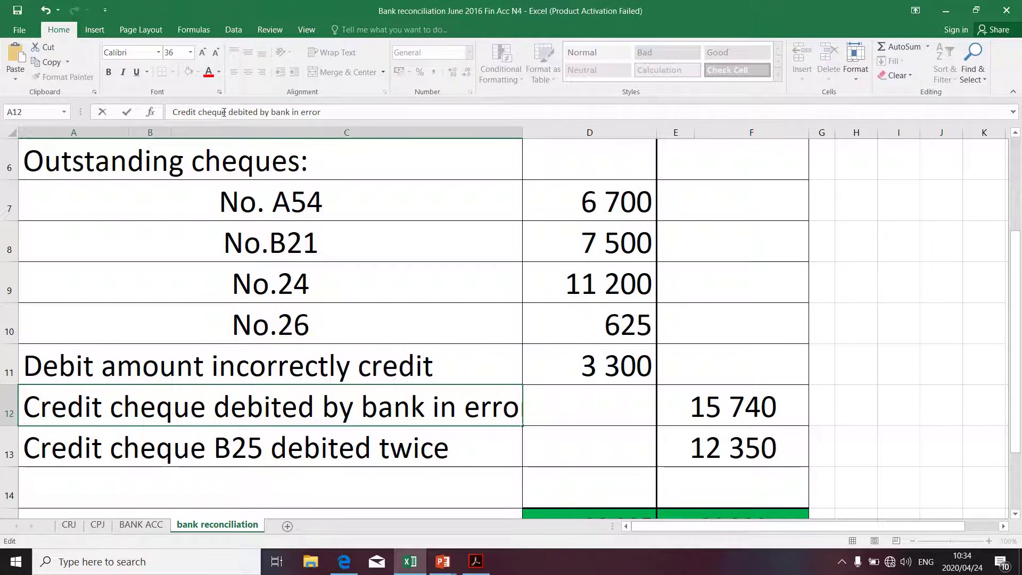
{"action": "key", "text": "alt+Tab"}
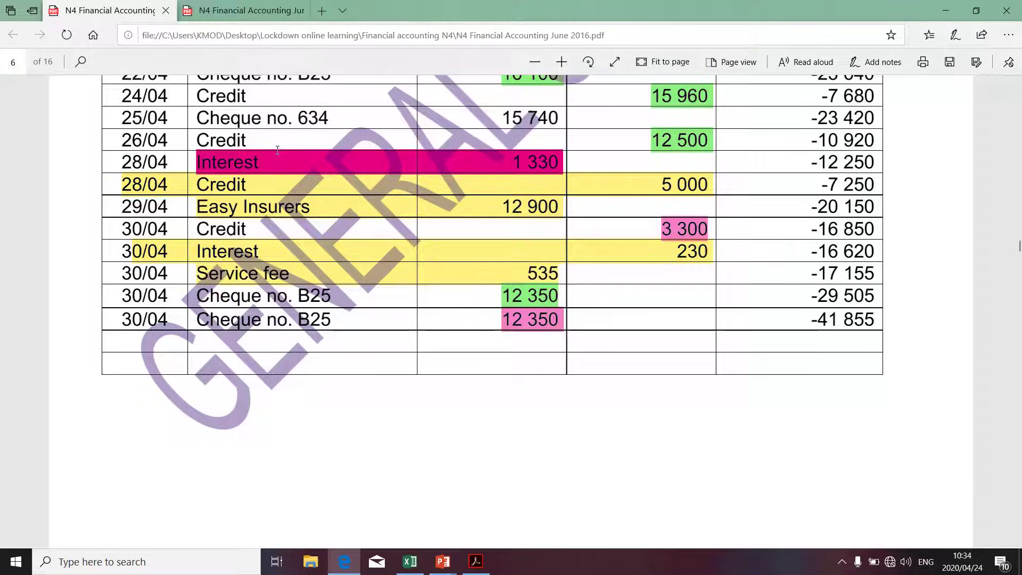
{"action": "key", "text": "alt+Tab"}
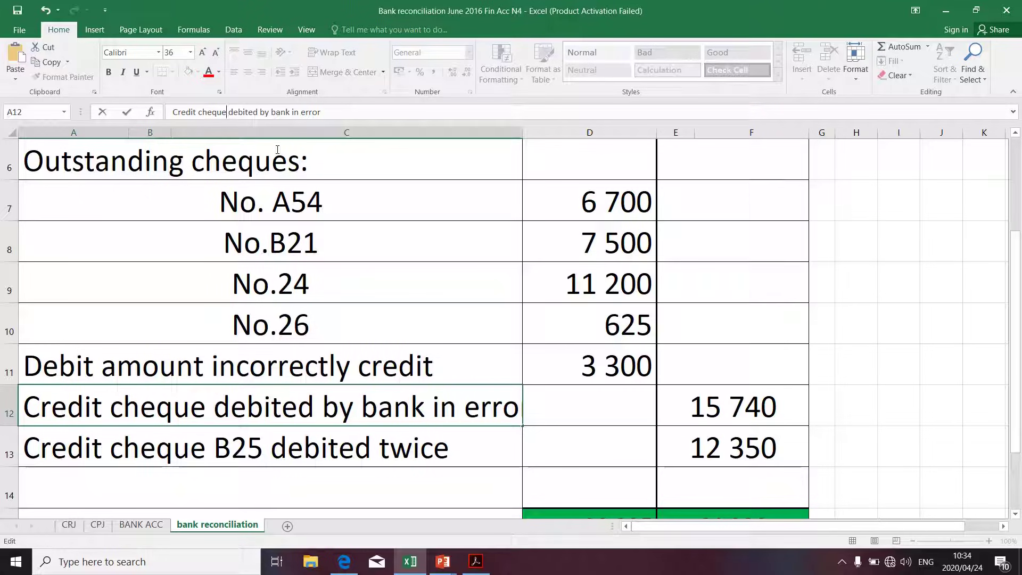
{"action": "type", "text": "634"}
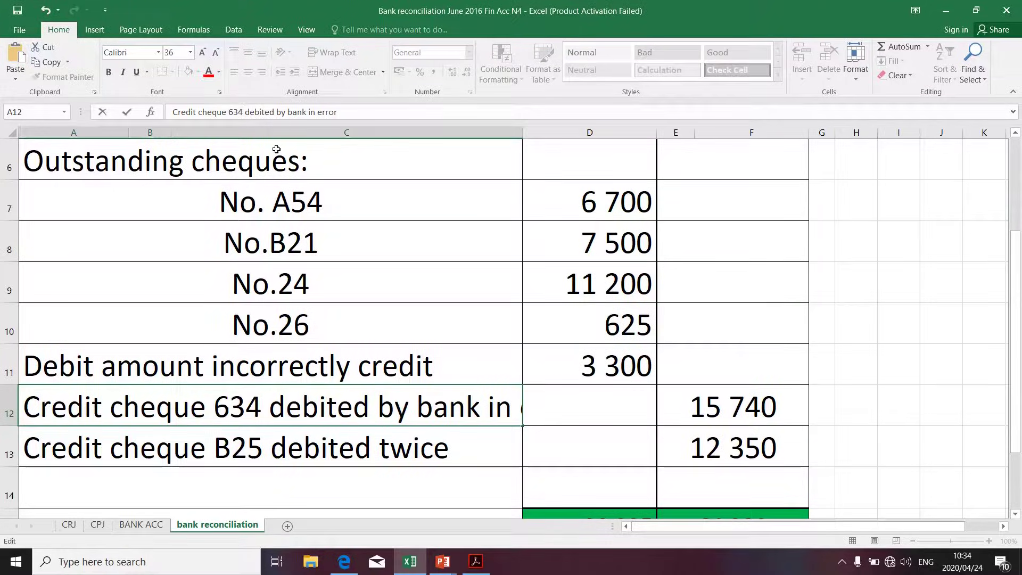
{"action": "left_click", "coordinate": [605, 426]}
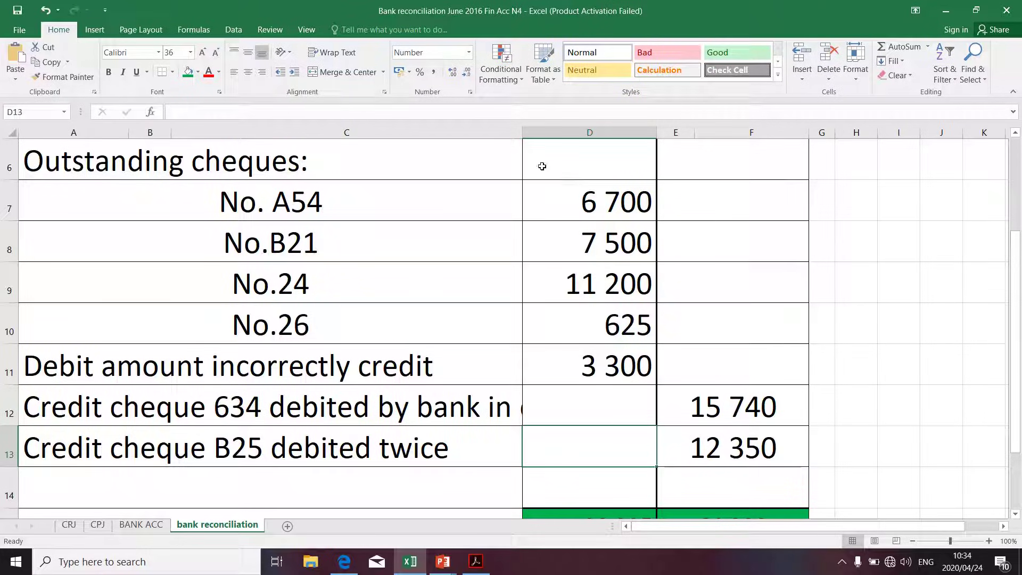
- Widen column C slightly and shorten "Credit" to "Cr" in the A12 label so the full text fits
{"action": "left_click_drag", "start_coordinate": [522, 132], "coordinate": [537, 134]}
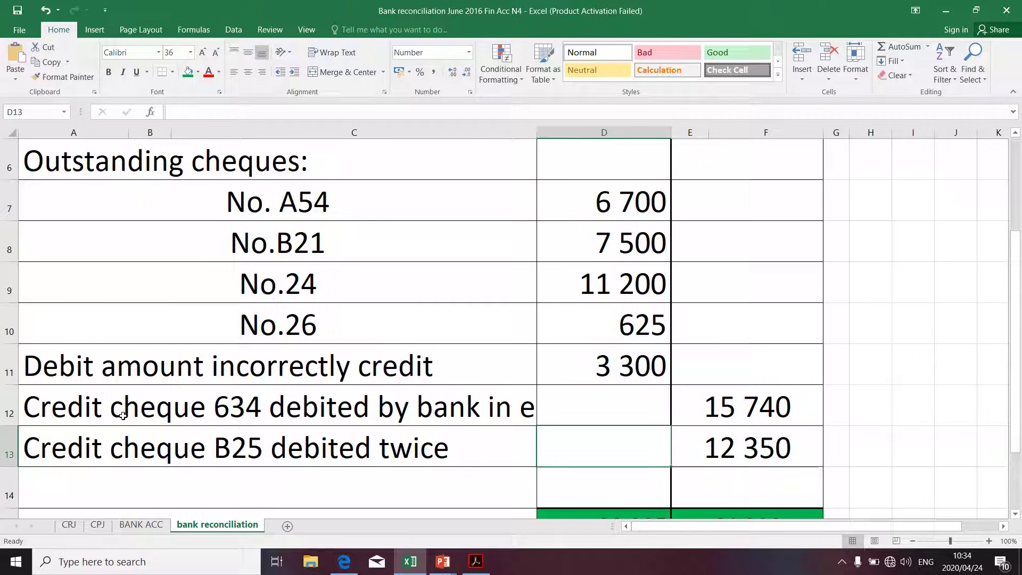
{"action": "left_click", "coordinate": [78, 410]}
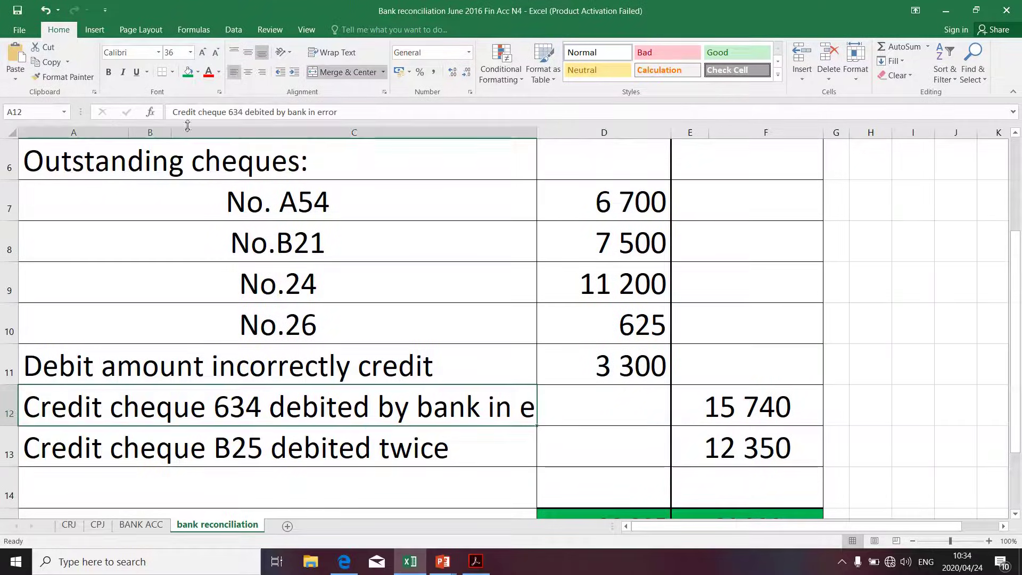
{"action": "left_click_drag", "start_coordinate": [195, 112], "coordinate": [180, 112]}
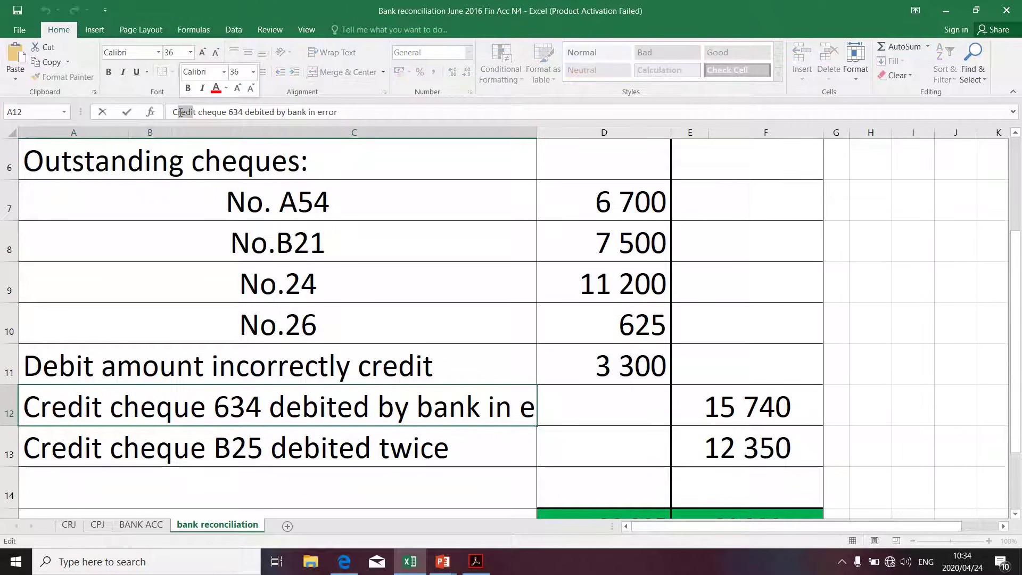
{"action": "key", "text": "BackSpace"}
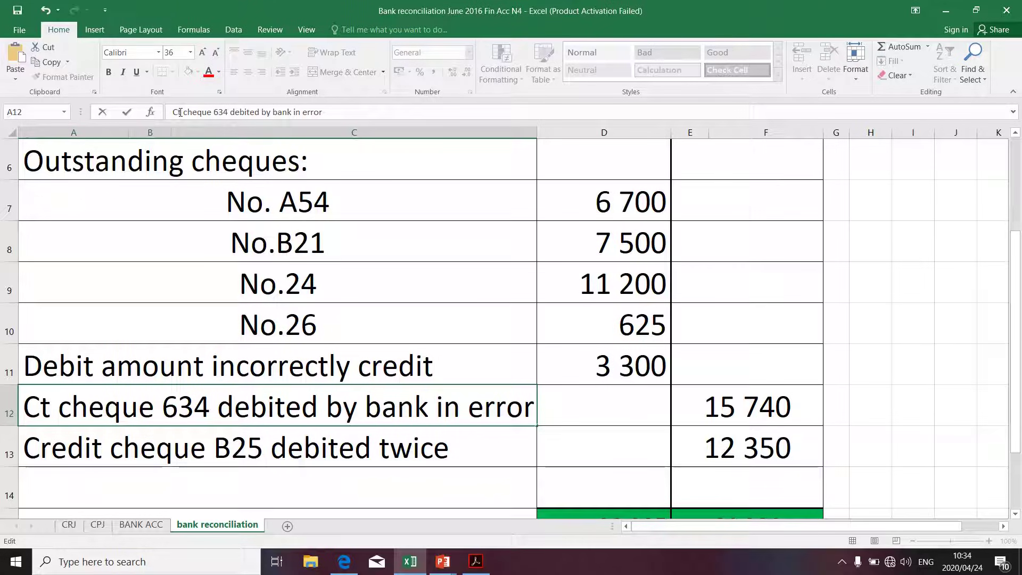
{"action": "key", "text": "BackSpace"}
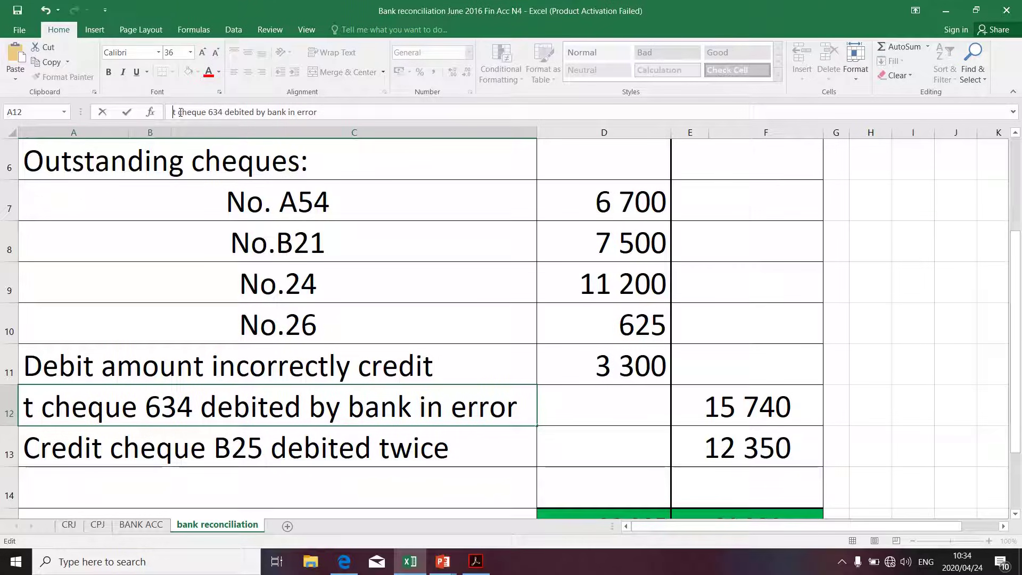
{"action": "key", "text": "Delete"}
{"action": "type", "text": "Cr"}
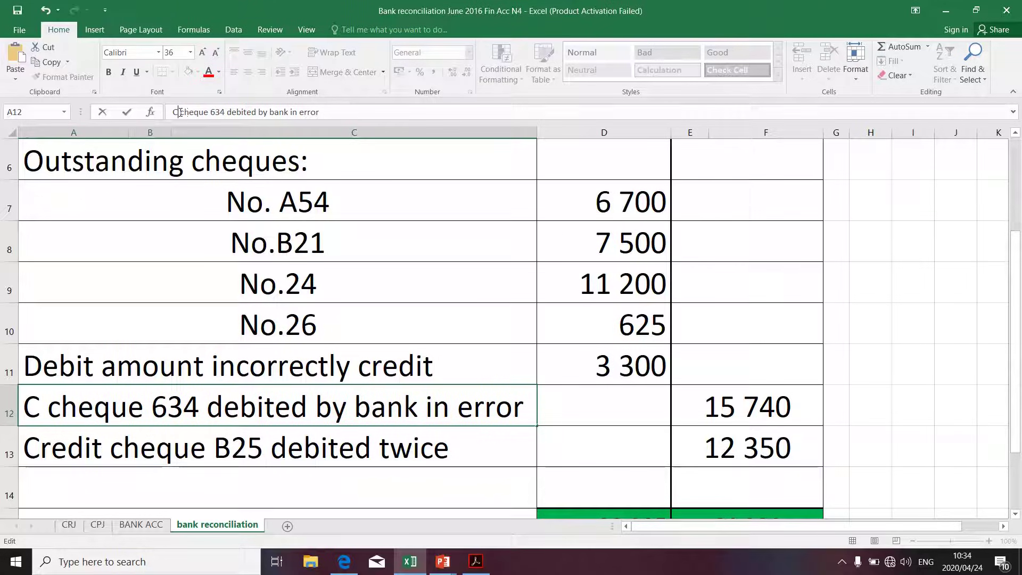
{"action": "key", "text": "Return"}
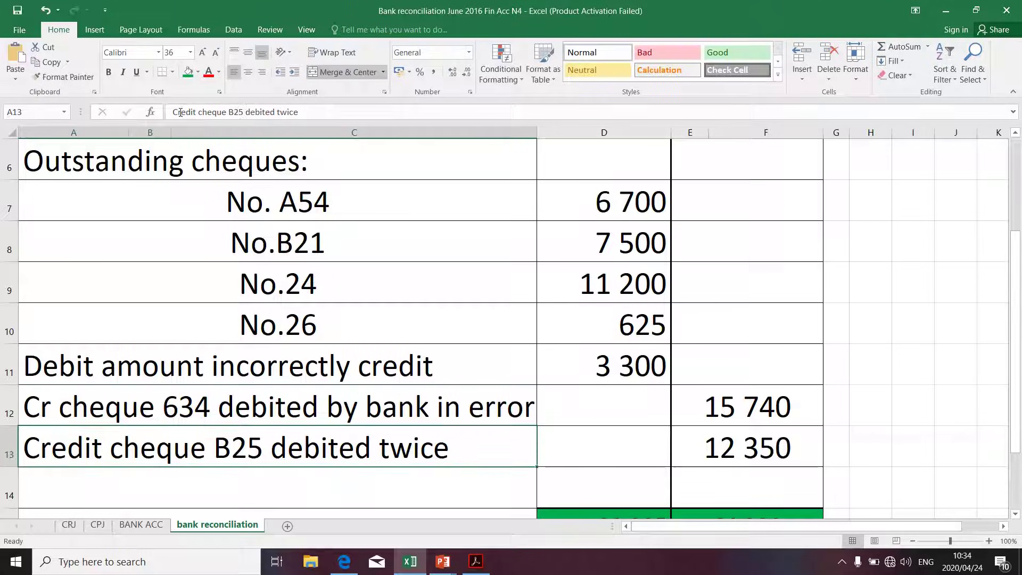
{"action": "left_click", "coordinate": [100, 415]}
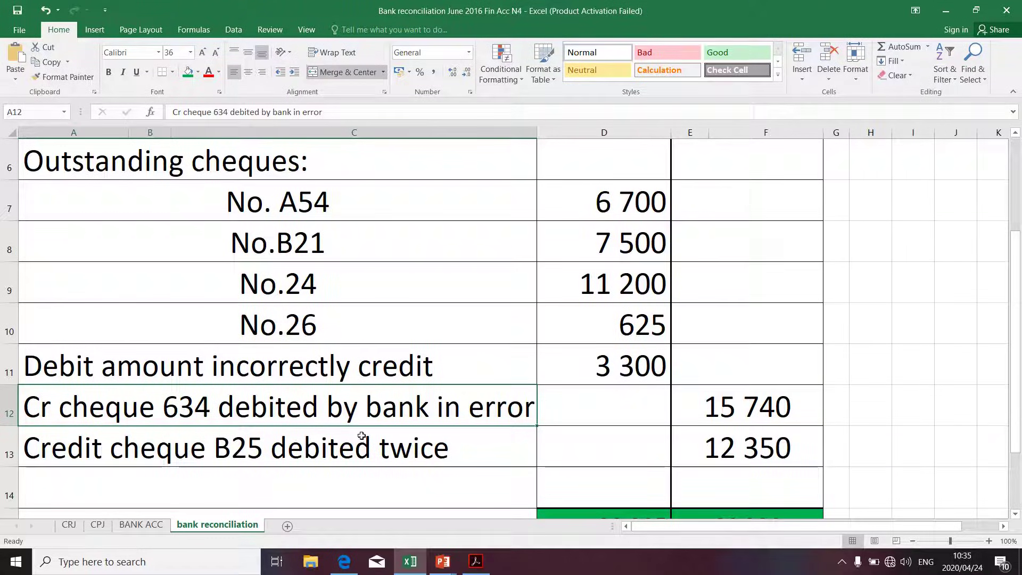
- Switch to the exam paper in Edge and review the bank statement, journals and question requirements for the closing bank statement balance
{"action": "scroll", "coordinate": [619, 448], "scroll_direction": "down", "scroll_amount": 1}
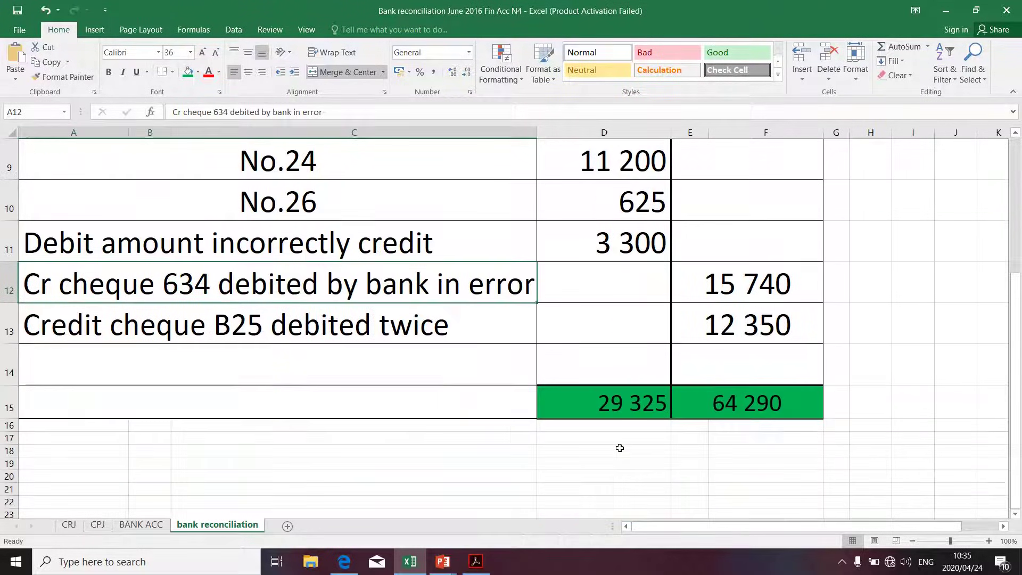
{"action": "key", "text": "alt+Tab"}
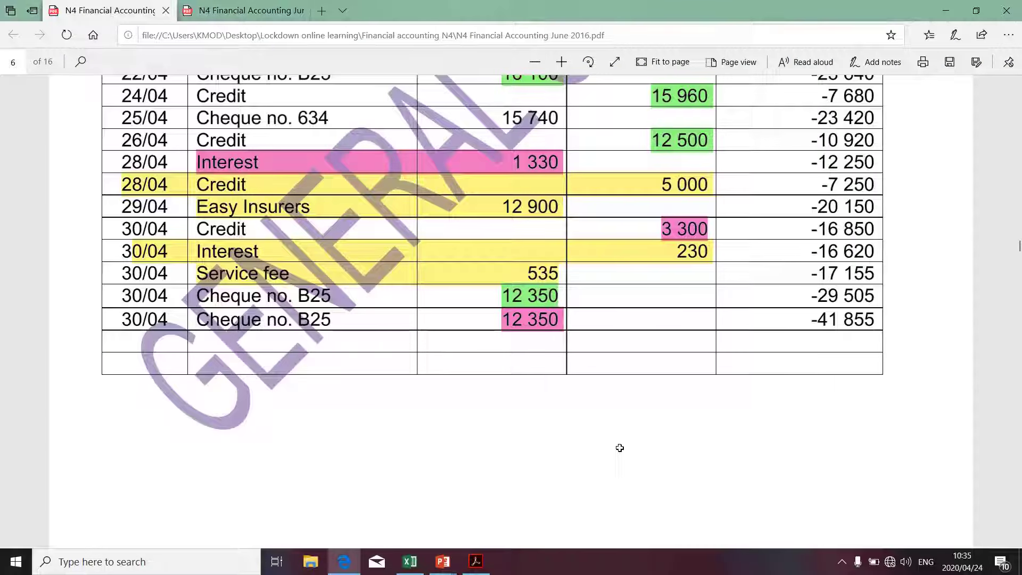
{"action": "scroll", "coordinate": [690, 409], "scroll_direction": "up", "scroll_amount": 7}
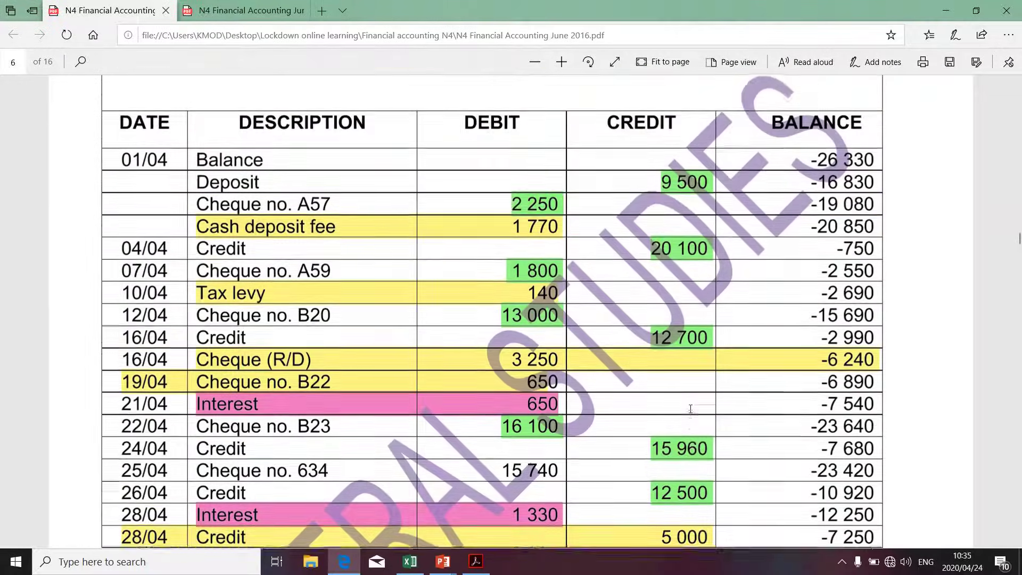
{"action": "scroll", "coordinate": [690, 409], "scroll_direction": "up", "scroll_amount": 4}
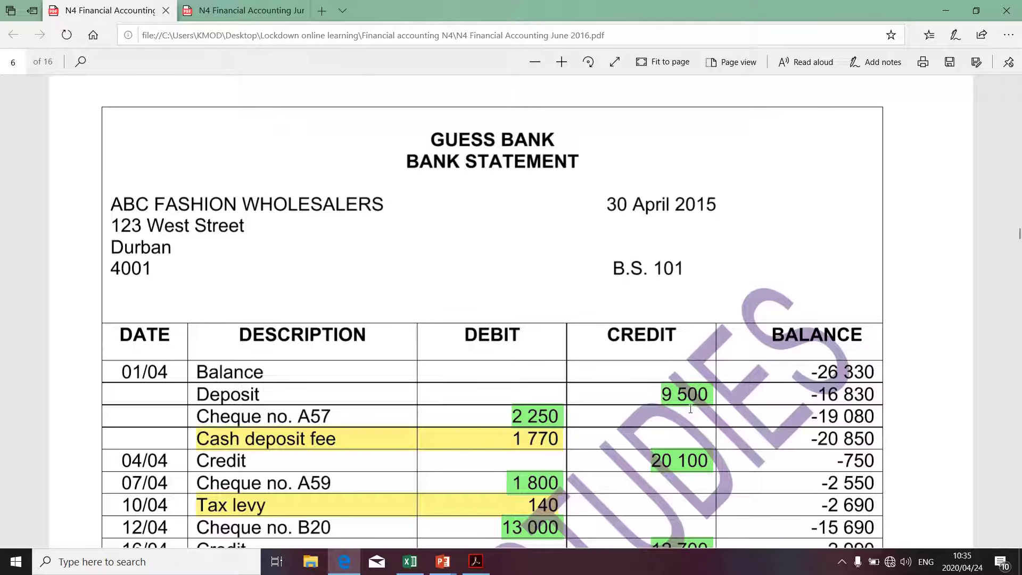
{"action": "scroll", "coordinate": [690, 409], "scroll_direction": "down", "scroll_amount": 9}
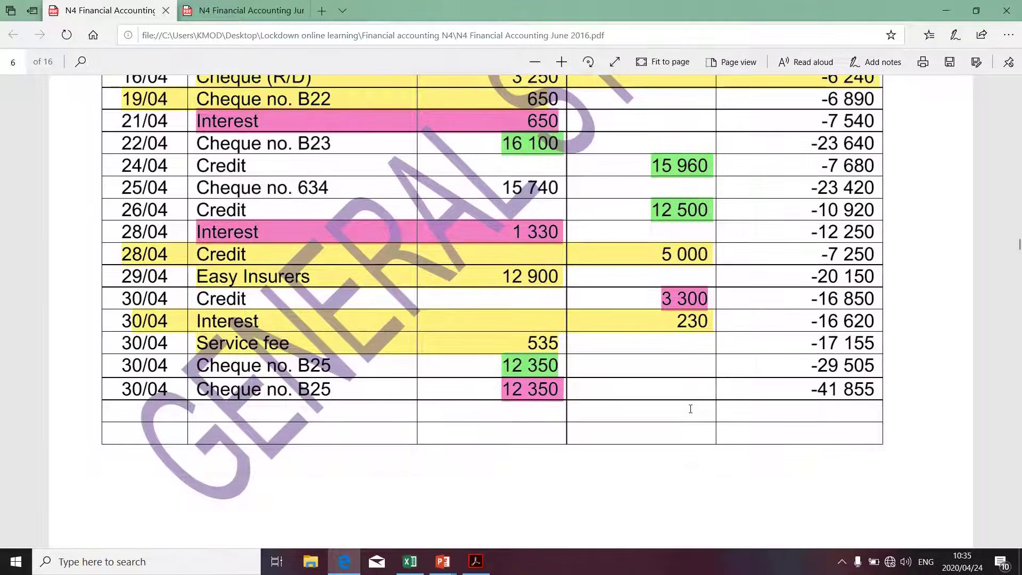
{"action": "scroll", "coordinate": [803, 390], "scroll_direction": "up", "scroll_amount": 4}
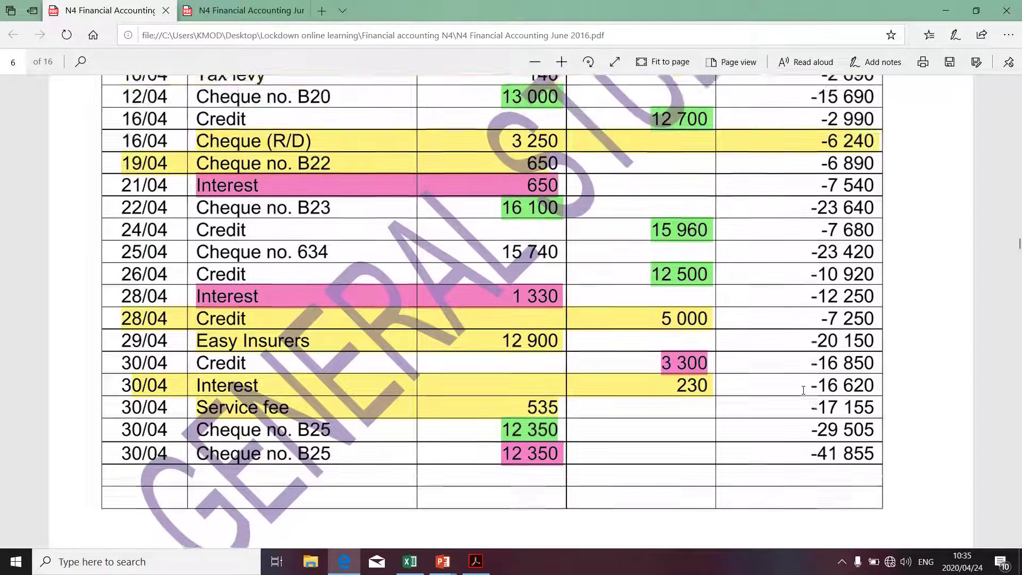
{"action": "scroll", "coordinate": [804, 392], "scroll_direction": "down", "scroll_amount": 5}
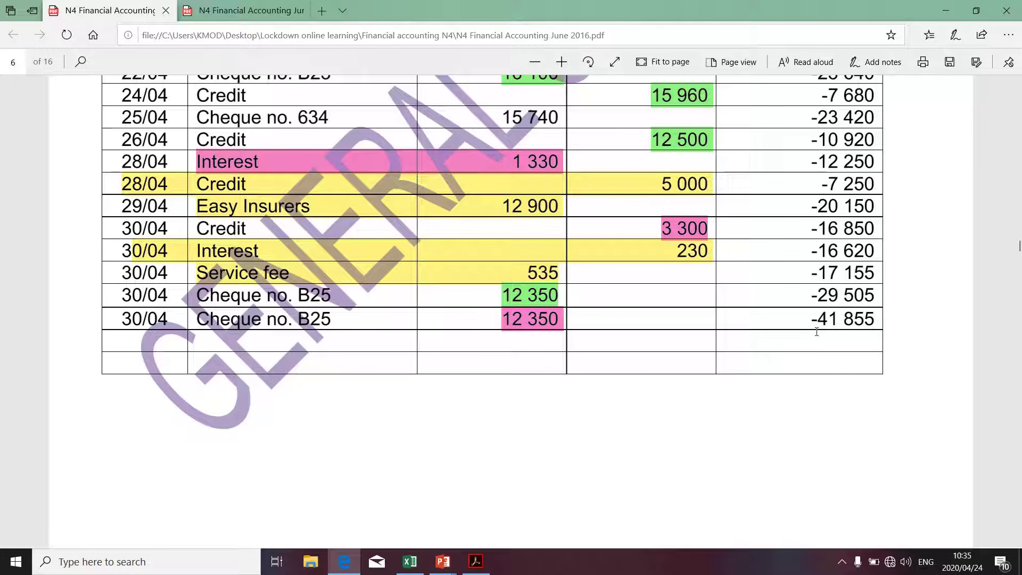
{"action": "scroll", "coordinate": [816, 332], "scroll_direction": "up", "scroll_amount": 4}
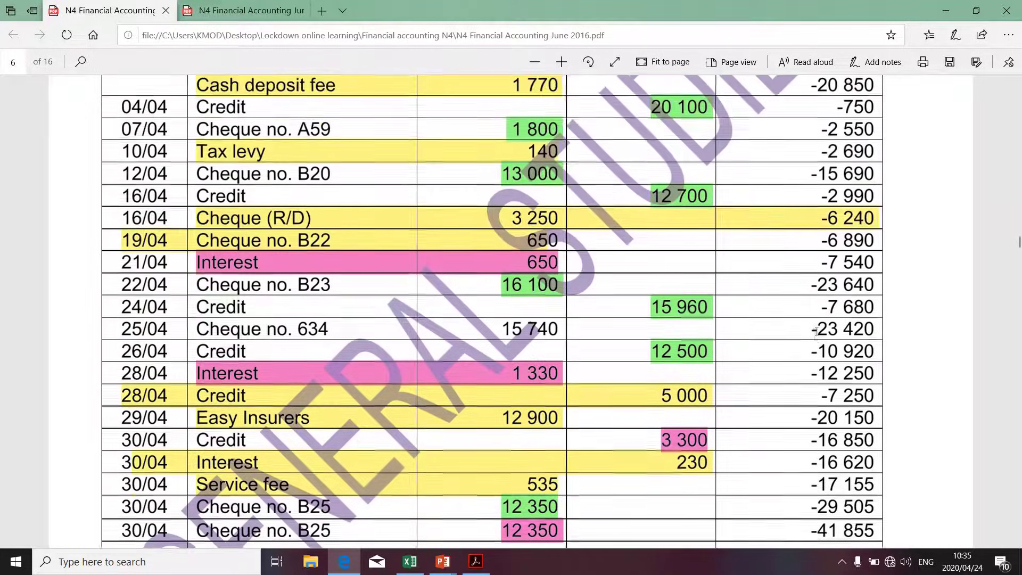
{"action": "scroll", "coordinate": [817, 332], "scroll_direction": "up", "scroll_amount": 20}
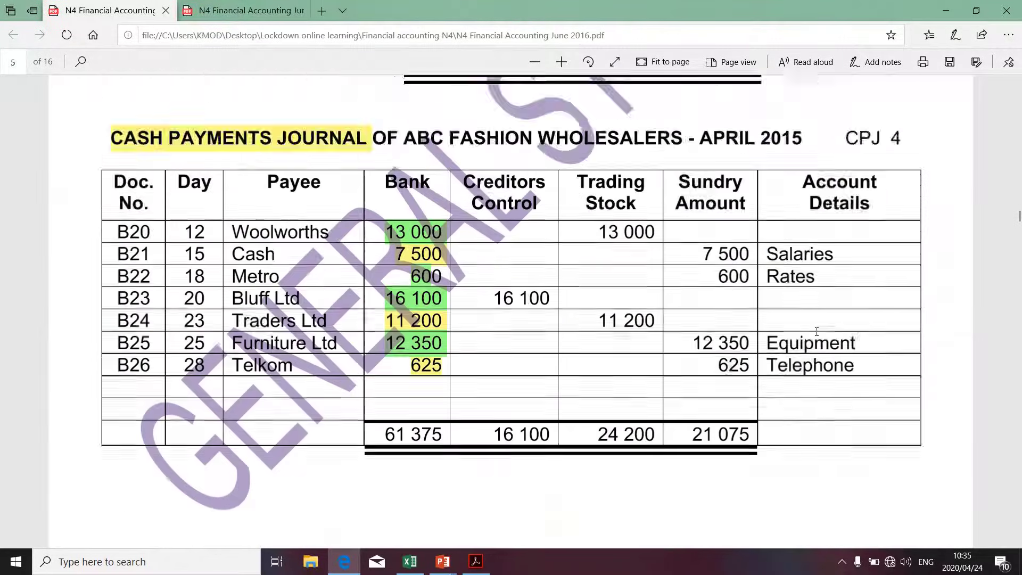
{"action": "scroll", "coordinate": [817, 331], "scroll_direction": "up", "scroll_amount": 15}
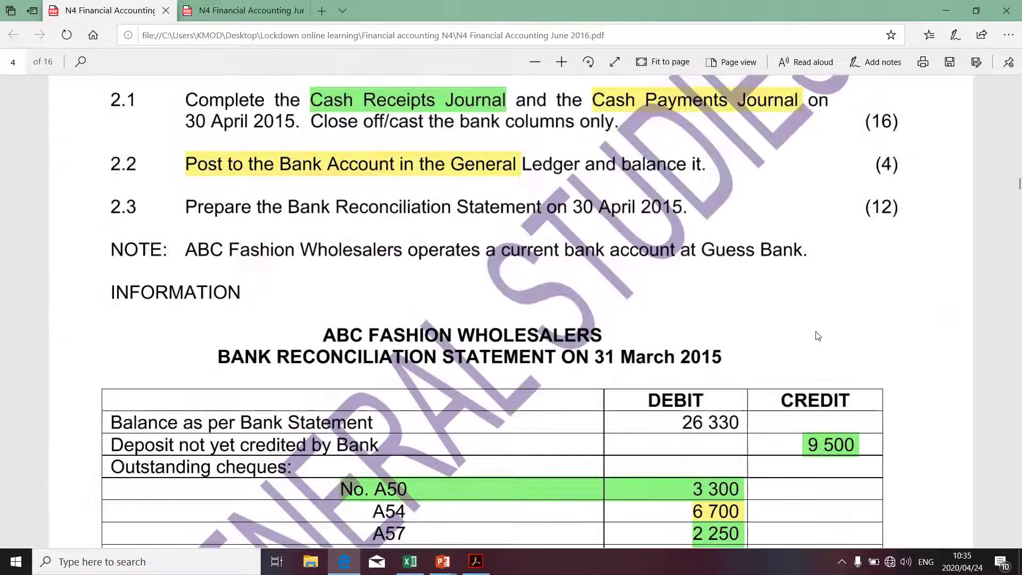
{"action": "scroll", "coordinate": [817, 335], "scroll_direction": "down", "scroll_amount": 20}
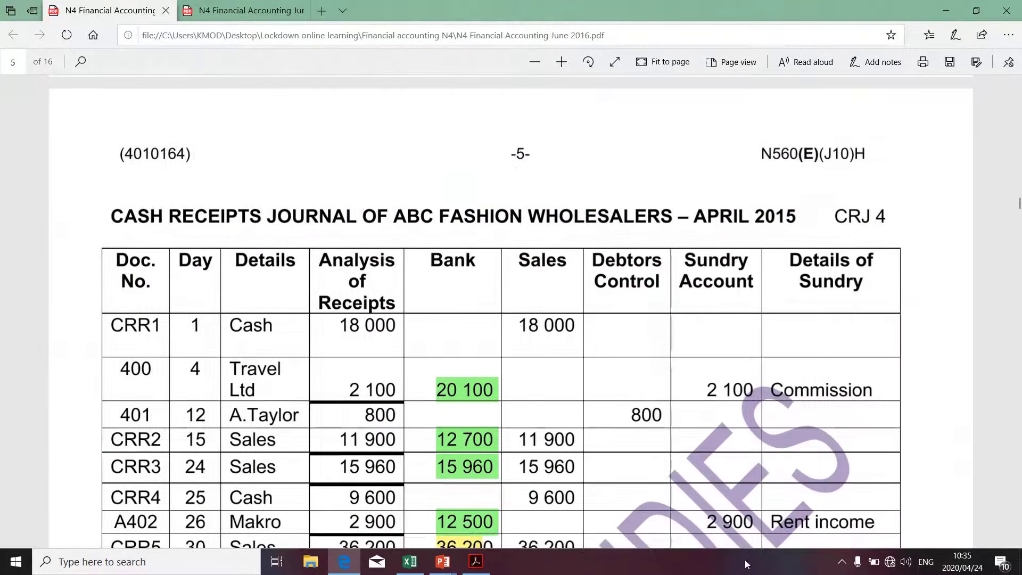
{"action": "scroll", "coordinate": [738, 424], "scroll_direction": "down", "scroll_amount": 15}
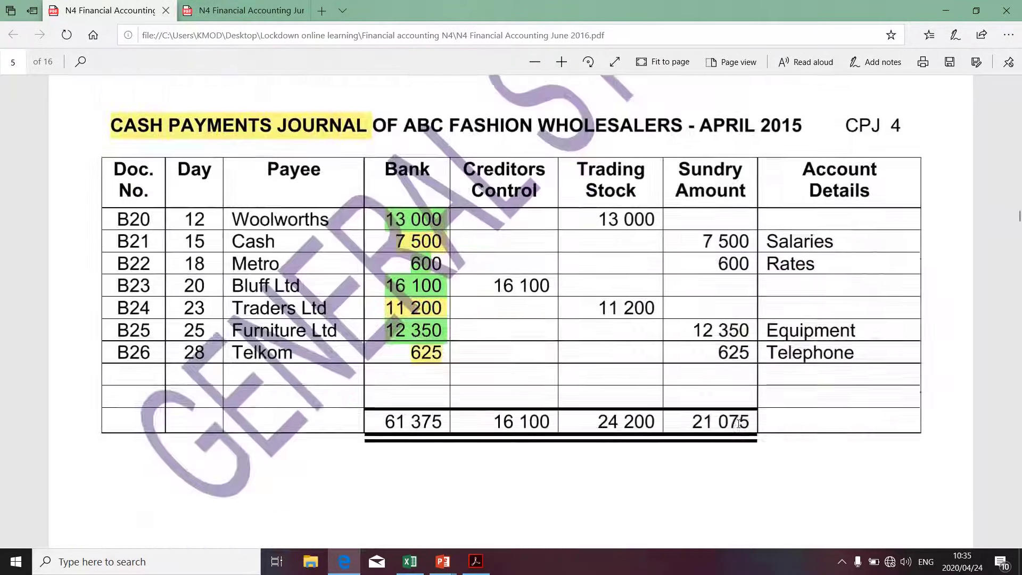
{"action": "scroll", "coordinate": [738, 424], "scroll_direction": "down", "scroll_amount": 20}
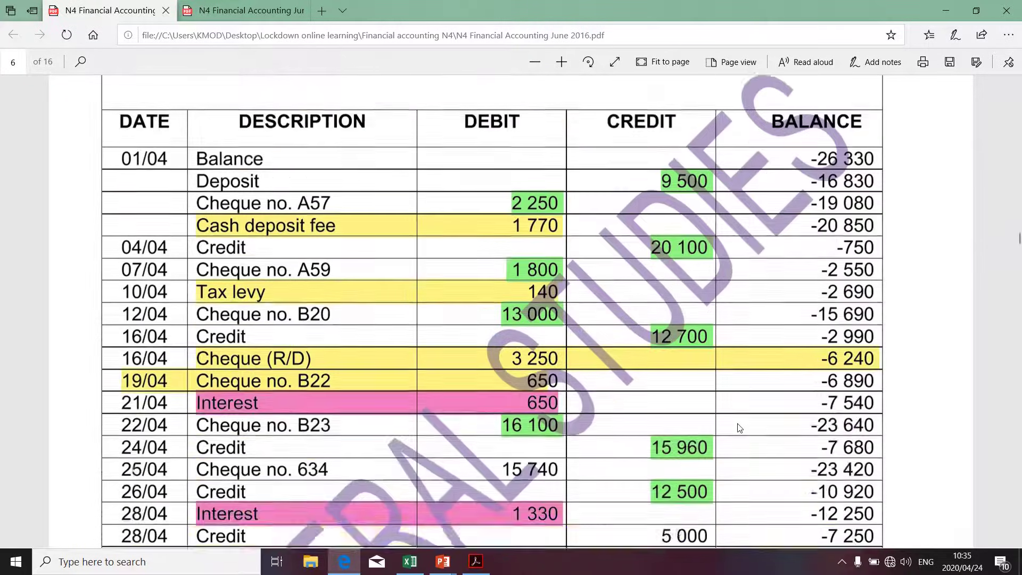
{"action": "scroll", "coordinate": [738, 426], "scroll_direction": "down", "scroll_amount": 5}
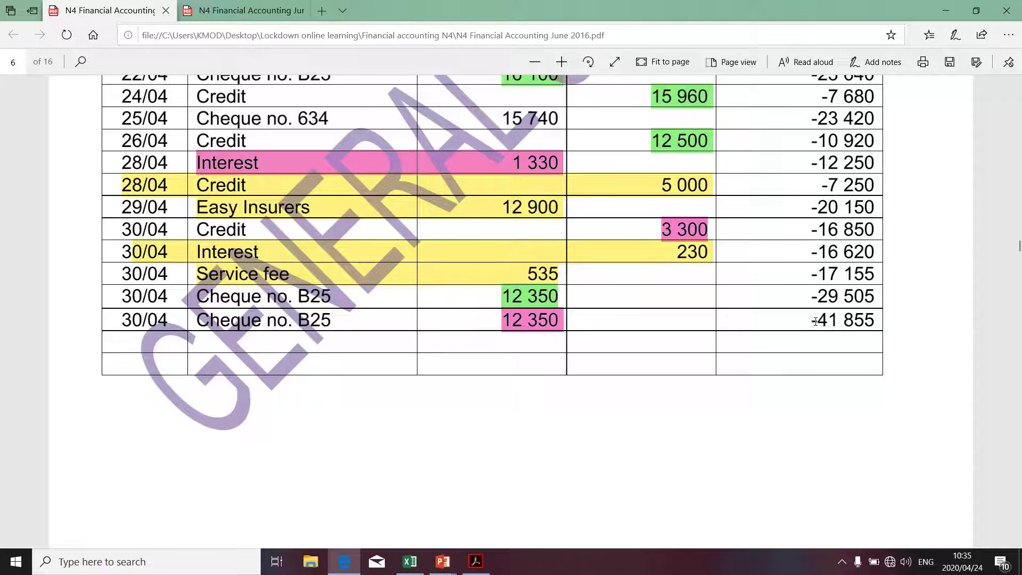
- Copy the closing balance -41 855 from the bank statement into the DR cell of "Balance as per the Bank Statement" in the Excel reconciliation
{"action": "left_click_drag", "start_coordinate": [815, 321], "coordinate": [865, 321]}
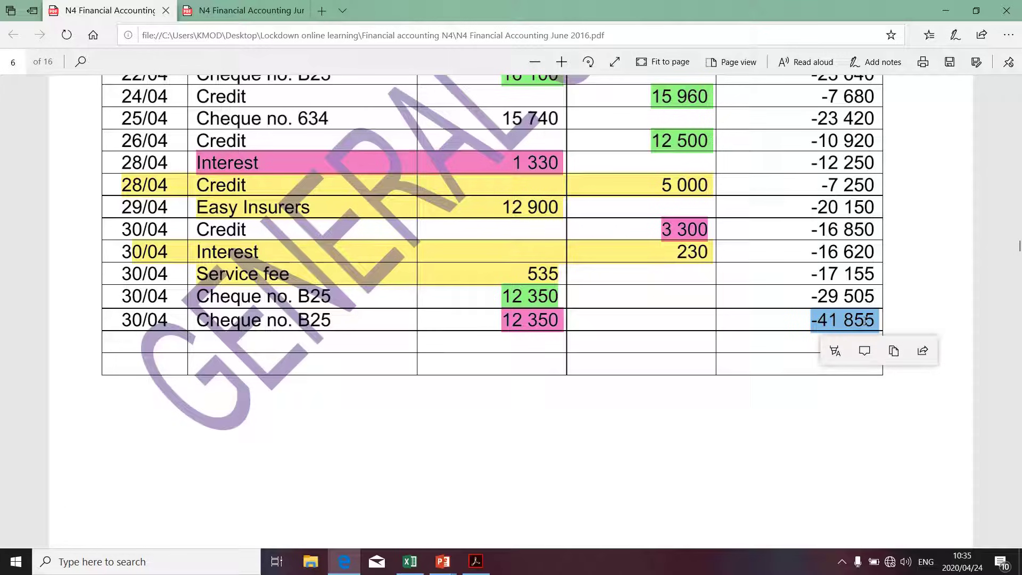
{"action": "key", "text": "alt+Tab"}
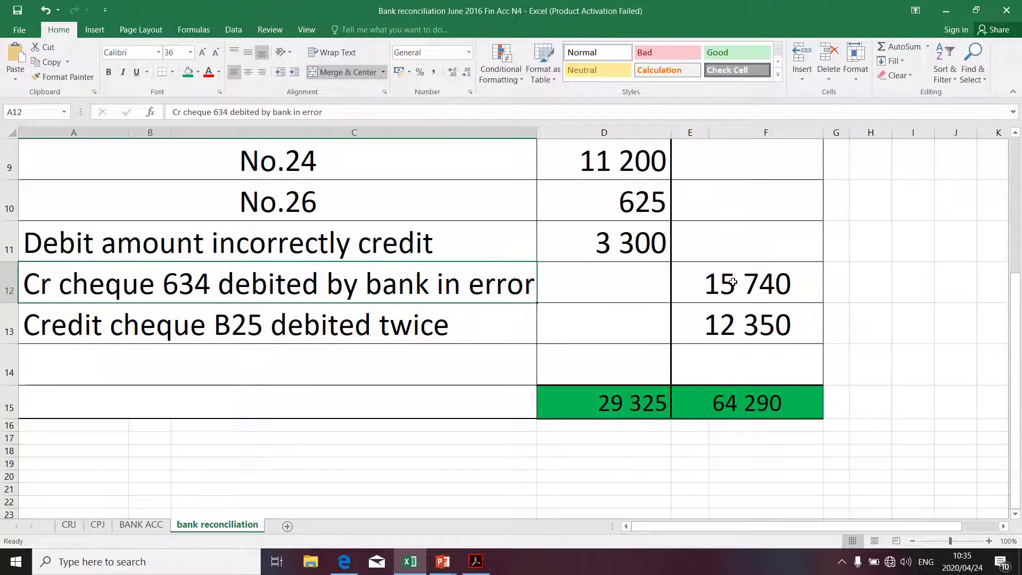
{"action": "scroll", "coordinate": [621, 205], "scroll_direction": "up", "scroll_amount": 3}
{"action": "left_click", "coordinate": [601, 254]}
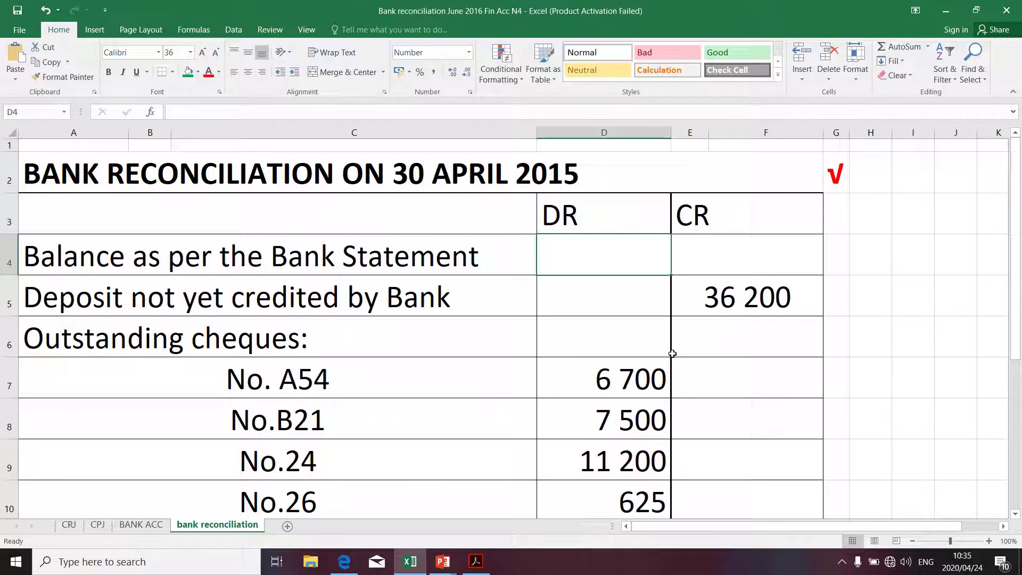
{"action": "type", "text": "-41855"}
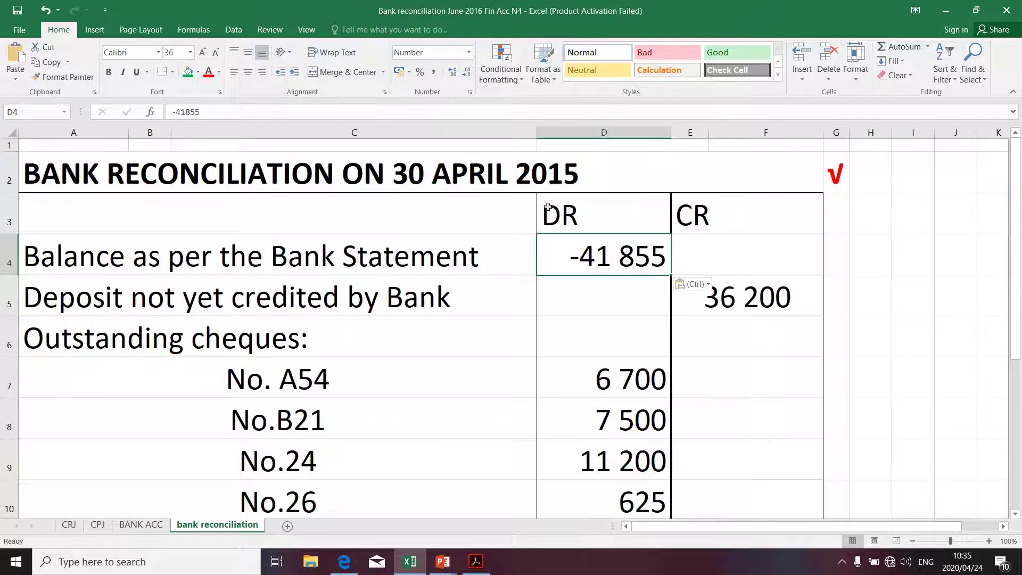
- Remove the minus sign from the bank statement balance in D4, making it 41855
{"action": "left_click", "coordinate": [176, 113]}
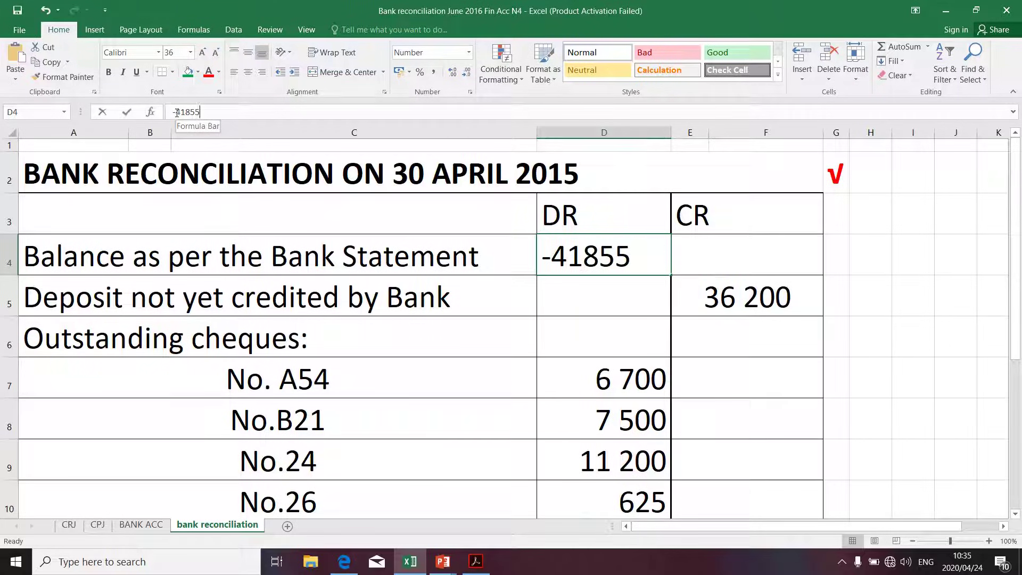
{"action": "key", "text": "BackSpace"}
{"action": "key", "text": "Return"}
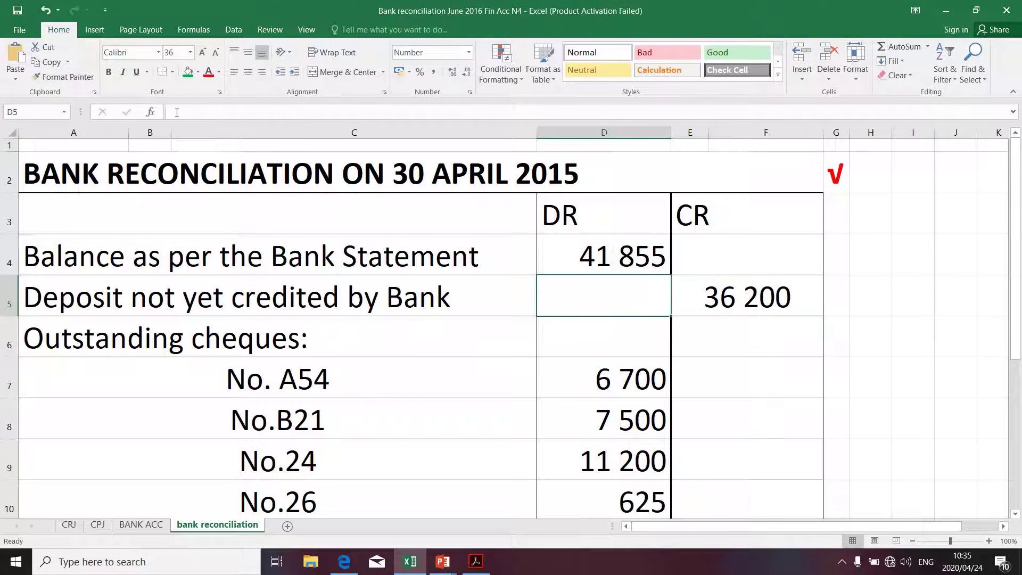
- Switch to the exam paper in Edge and check how the 31 March 2015 reconciliation presents its closing bank account balance line
{"action": "scroll", "coordinate": [212, 219], "scroll_direction": "down", "scroll_amount": 4}
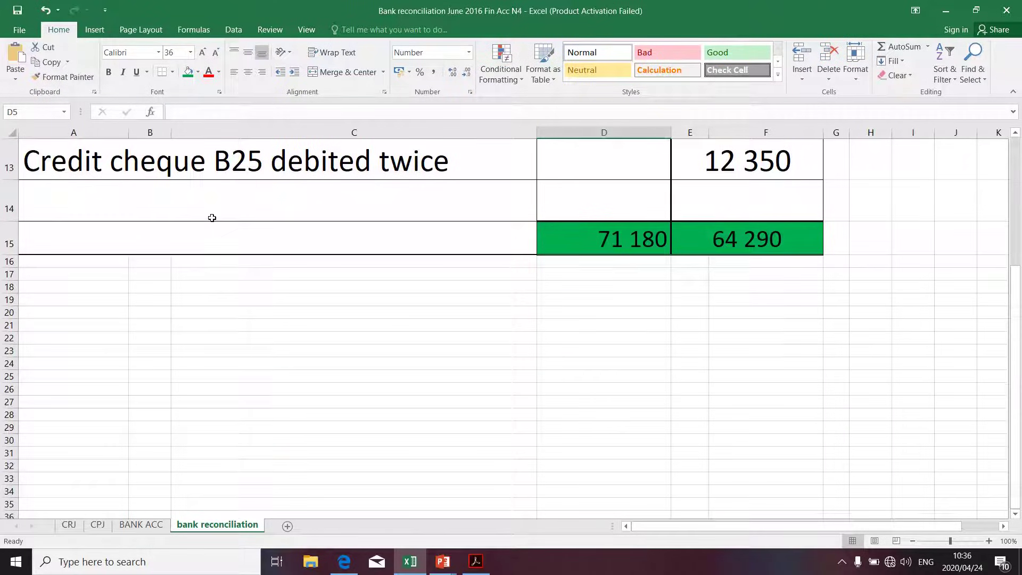
{"action": "scroll", "coordinate": [212, 217], "scroll_direction": "up", "scroll_amount": 2}
{"action": "scroll", "coordinate": [212, 217], "scroll_direction": "down", "scroll_amount": 1}
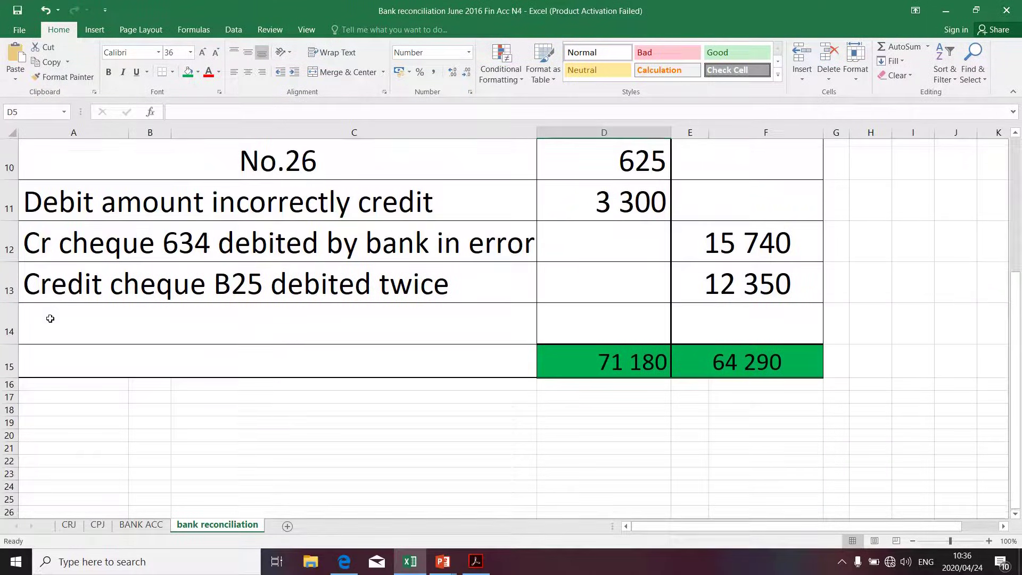
{"action": "left_click", "coordinate": [50, 318]}
{"action": "key", "text": "alt+Tab"}
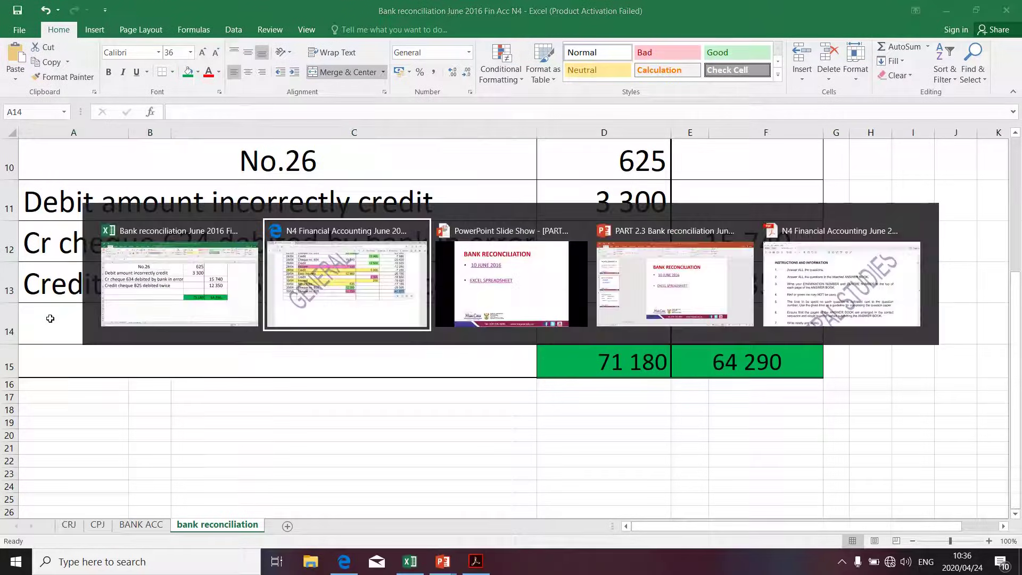
{"action": "scroll", "coordinate": [51, 318], "scroll_direction": "up", "scroll_amount": 8}
{"action": "scroll", "coordinate": [51, 318], "scroll_direction": "up", "scroll_amount": 15}
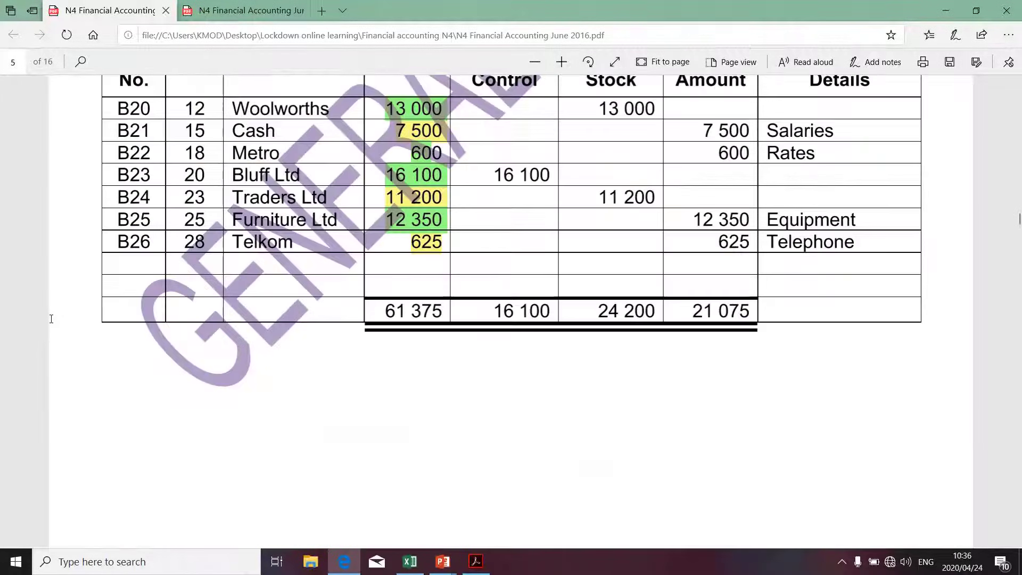
{"action": "scroll", "coordinate": [51, 318], "scroll_direction": "up", "scroll_amount": 5}
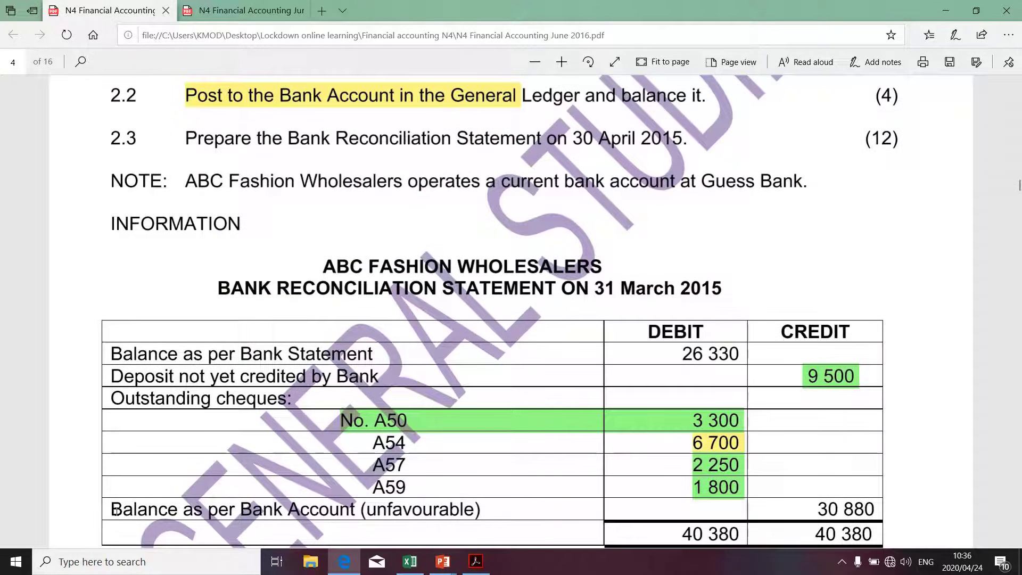
{"action": "key", "text": "alt+Tab"}
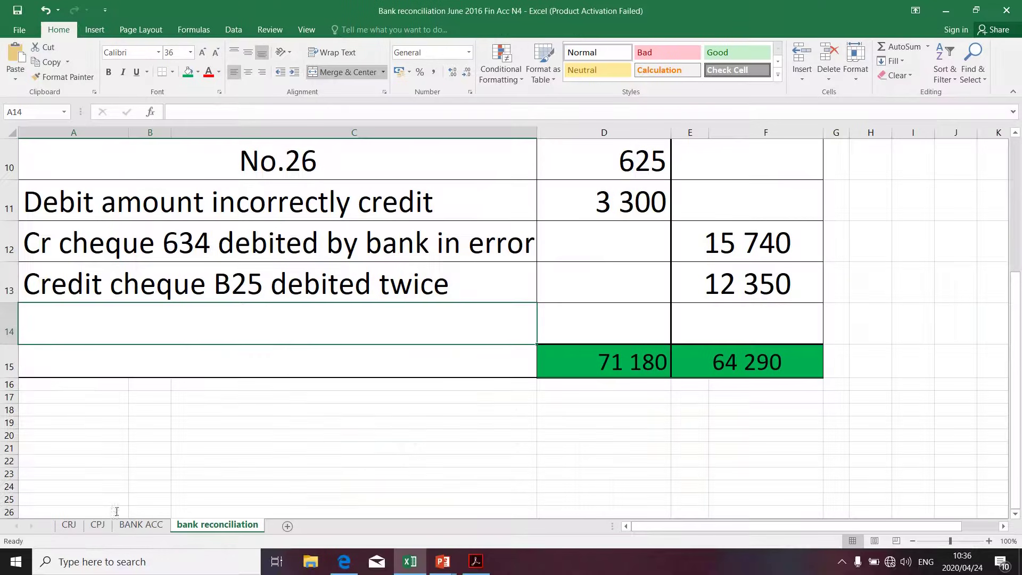
- Enter the label "Balance as per the Bank account" in cell A14 of the Excel bank reconciliation sheet
{"action": "type", "text": "Balan"}
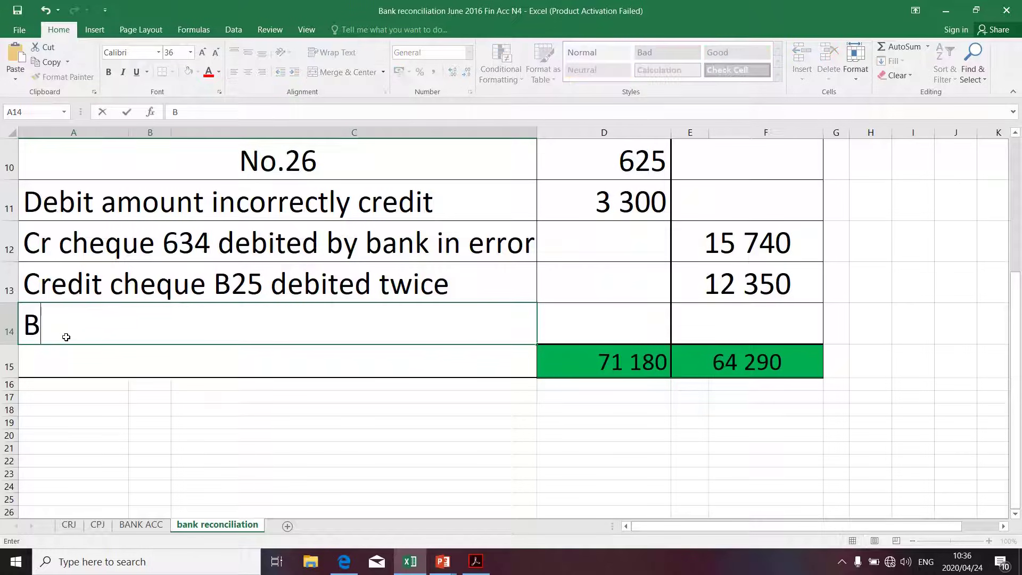
{"action": "key", "text": "shift+Right"}
{"action": "key", "text": "shift+Right"}
{"action": "key", "text": "shift+Right"}
{"action": "key", "text": "shift+Right"}
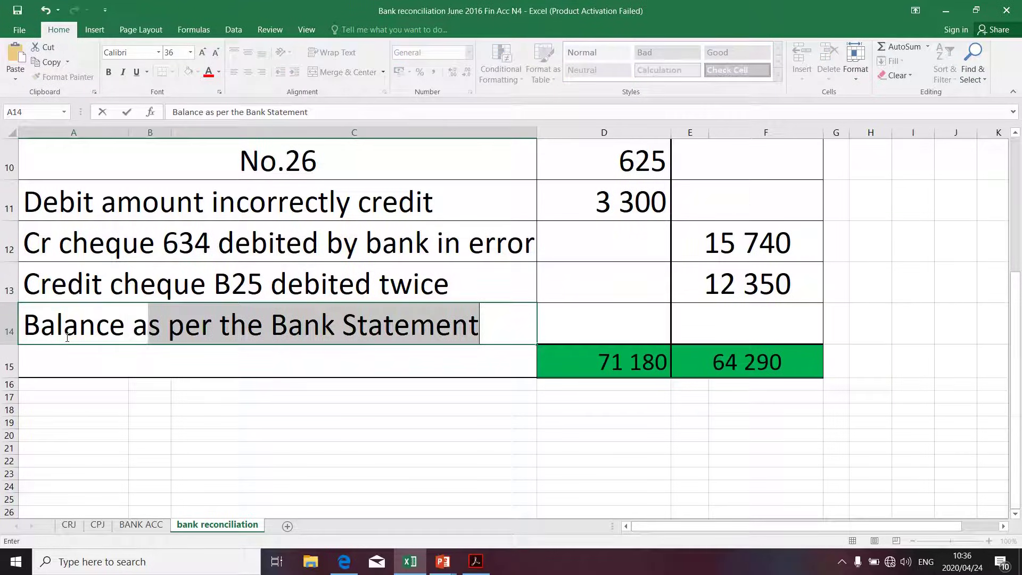
{"action": "key", "text": "shift+Right"}
{"action": "key", "text": "shift+Right"}
{"action": "key", "text": "shift+Right"}
{"action": "key", "text": "shift+Right"}
{"action": "key", "text": "shift+Right"}
{"action": "key", "text": "shift+Right"}
{"action": "key", "text": "shift+Right"}
{"action": "key", "text": "shift+Right"}
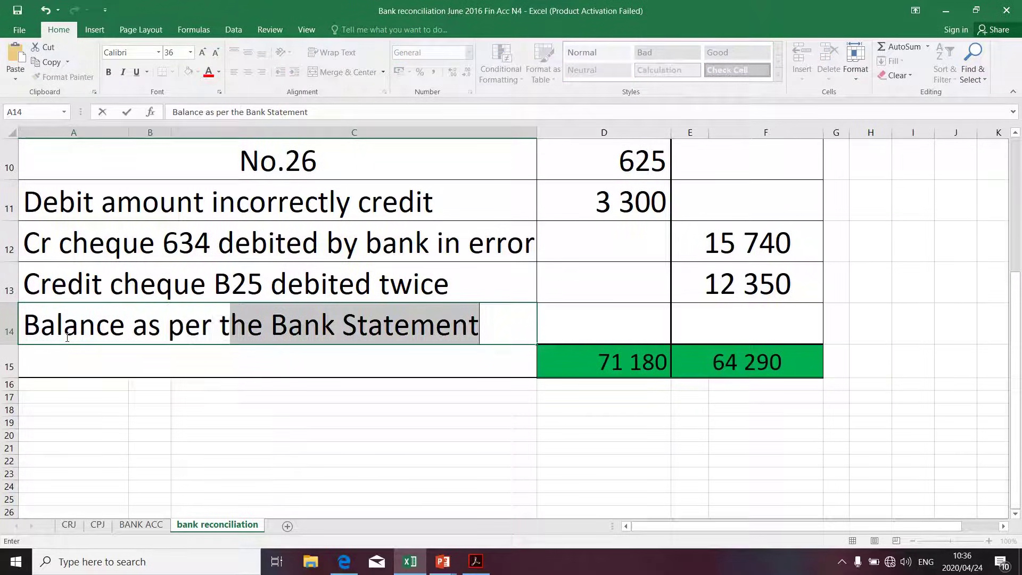
{"action": "key", "text": "shift+Right"}
{"action": "key", "text": "shift+Right"}
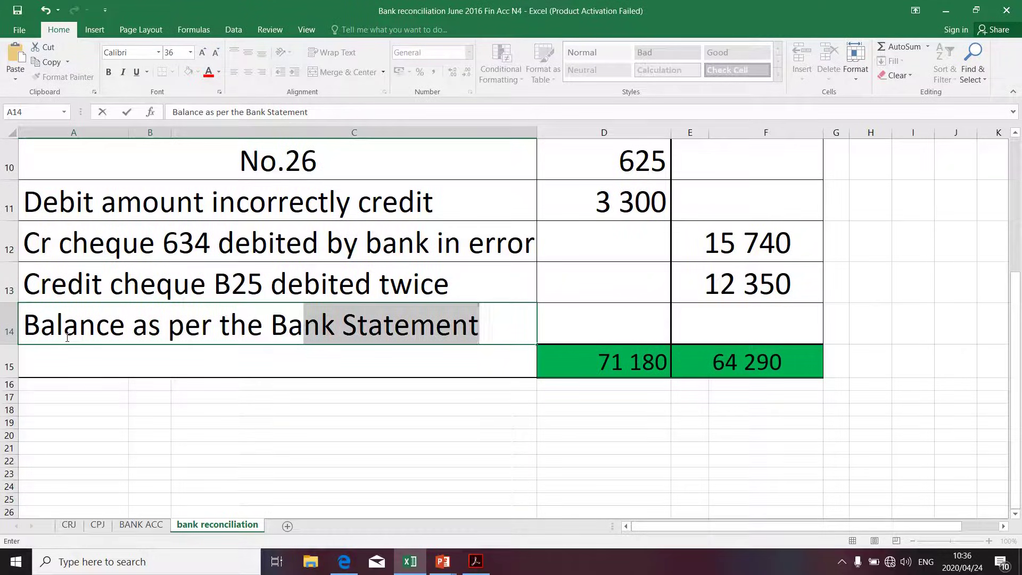
{"action": "key", "text": "shift+Right"}
{"action": "key", "text": "shift+Right"}
{"action": "key", "text": "shift+Right"}
{"action": "type", "text": "account"}
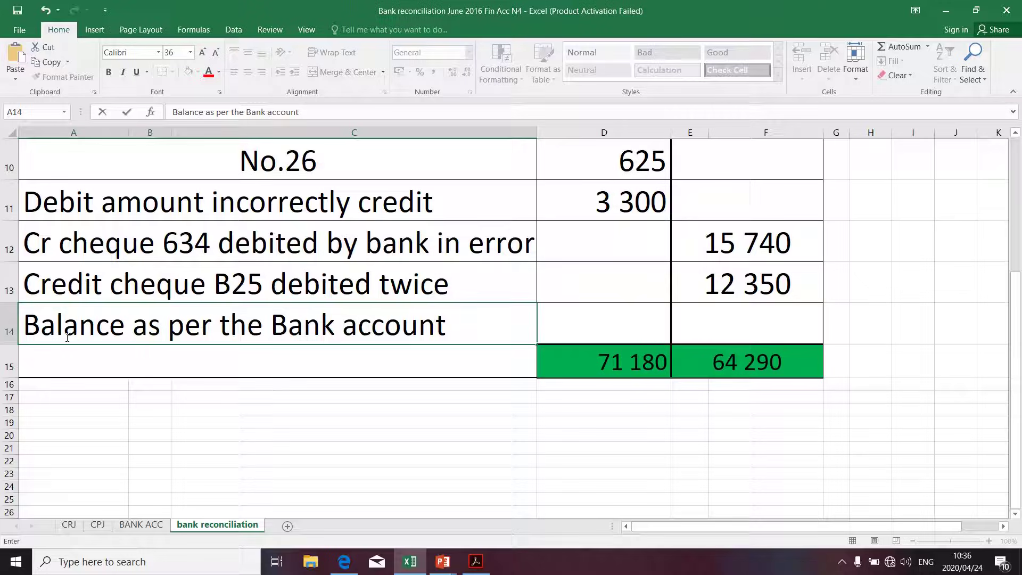
{"action": "key", "text": "Return"}
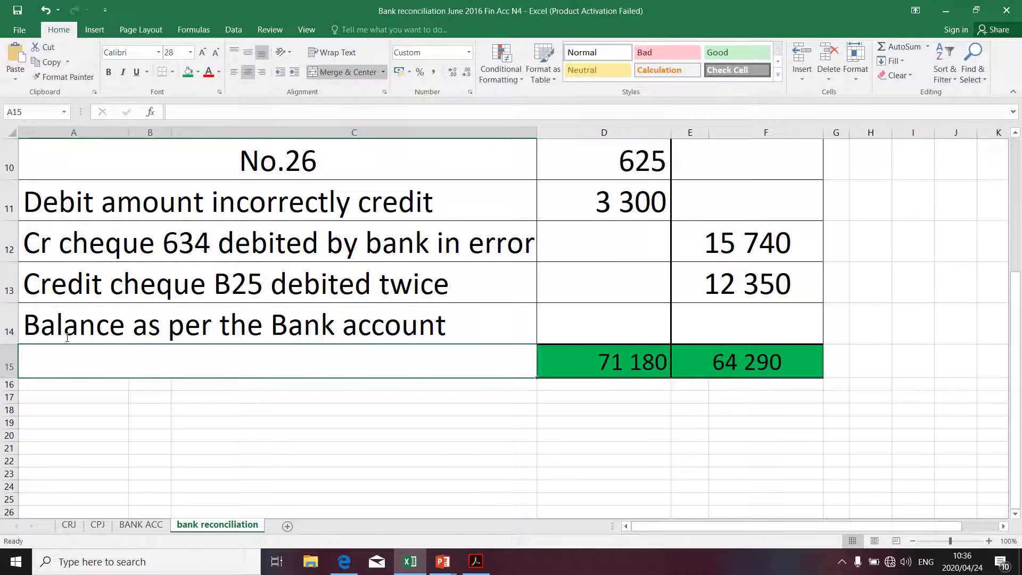
- Link the CR cell of "Balance as per the Bank account" to the balance b/d in J7 of the BANK ACC sheet
{"action": "left_click", "coordinate": [150, 527]}
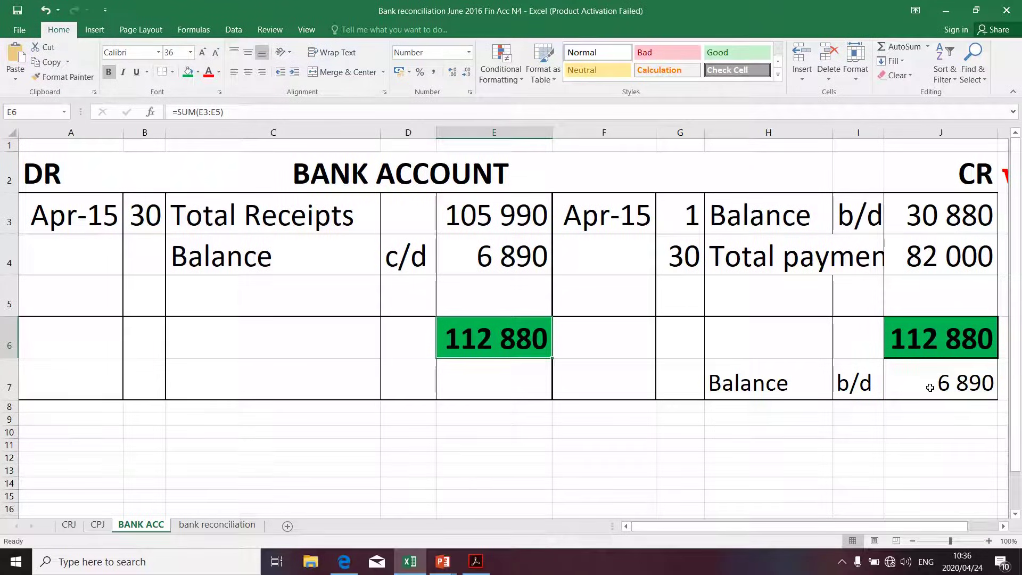
{"action": "left_click", "coordinate": [230, 525]}
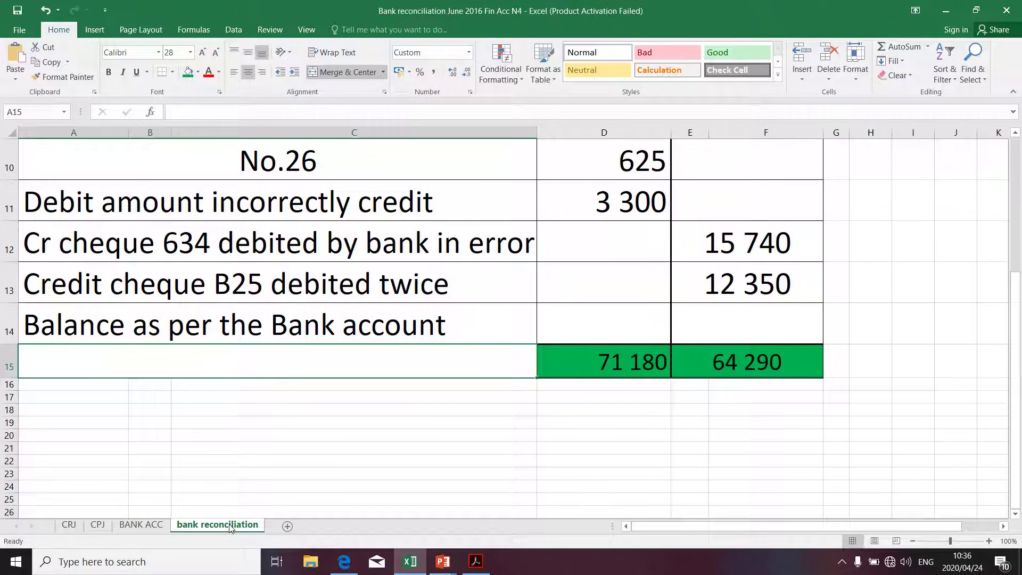
{"action": "left_click", "coordinate": [141, 525]}
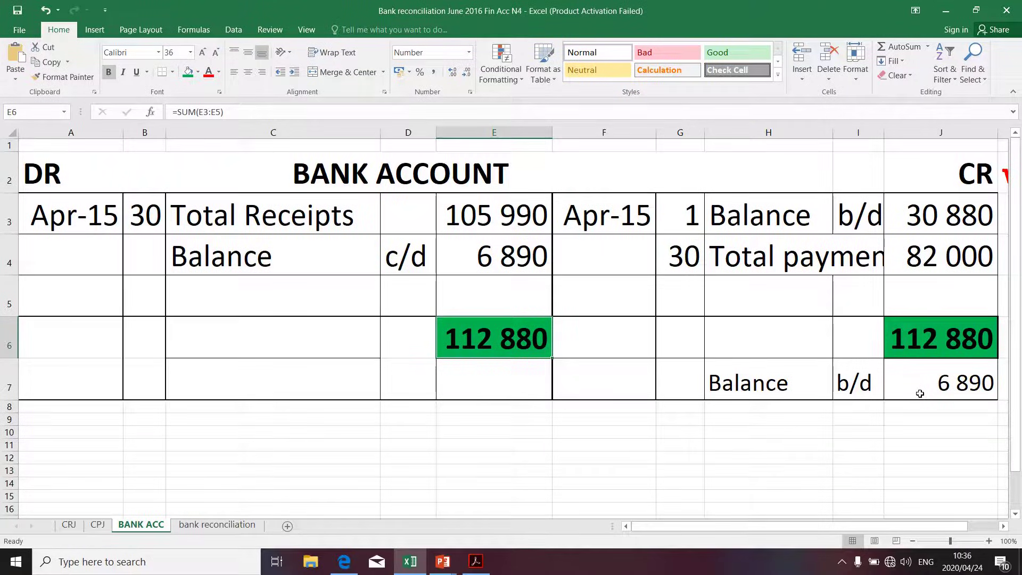
{"action": "left_click", "coordinate": [208, 525]}
{"action": "left_click", "coordinate": [716, 324]}
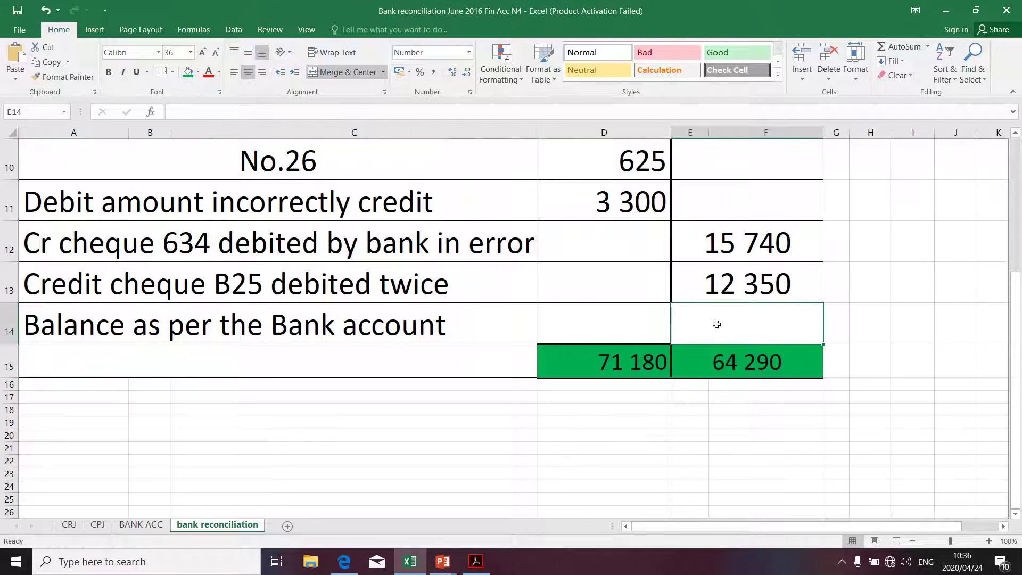
{"action": "type", "text": "="}
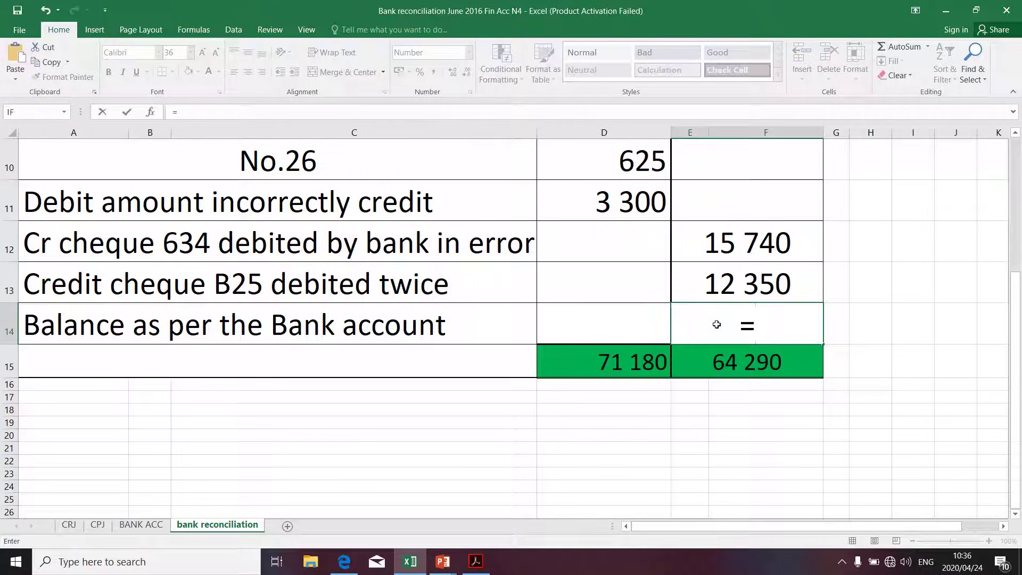
{"action": "left_click", "coordinate": [141, 524]}
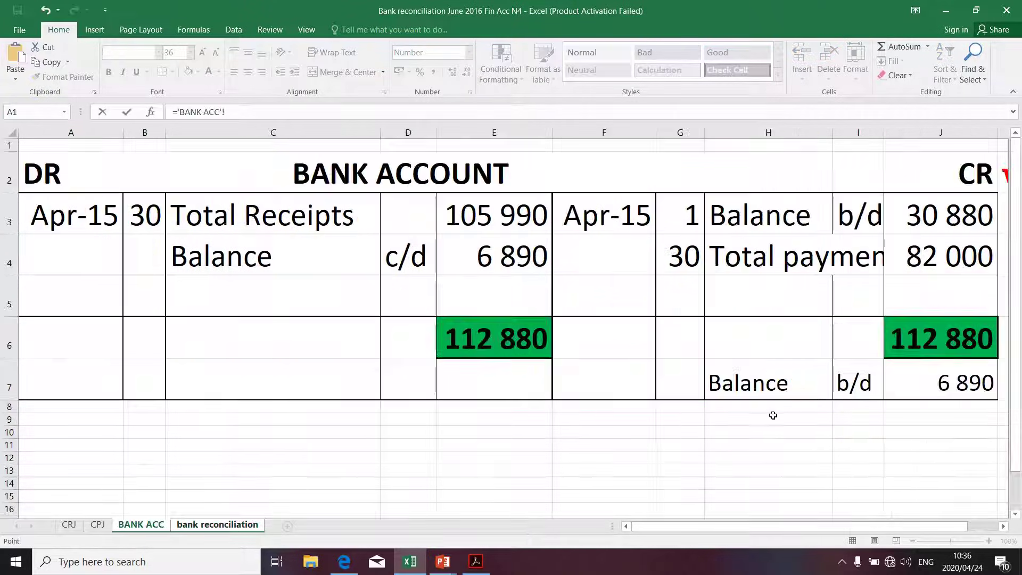
{"action": "left_click", "coordinate": [940, 396]}
{"action": "key", "text": "Return"}
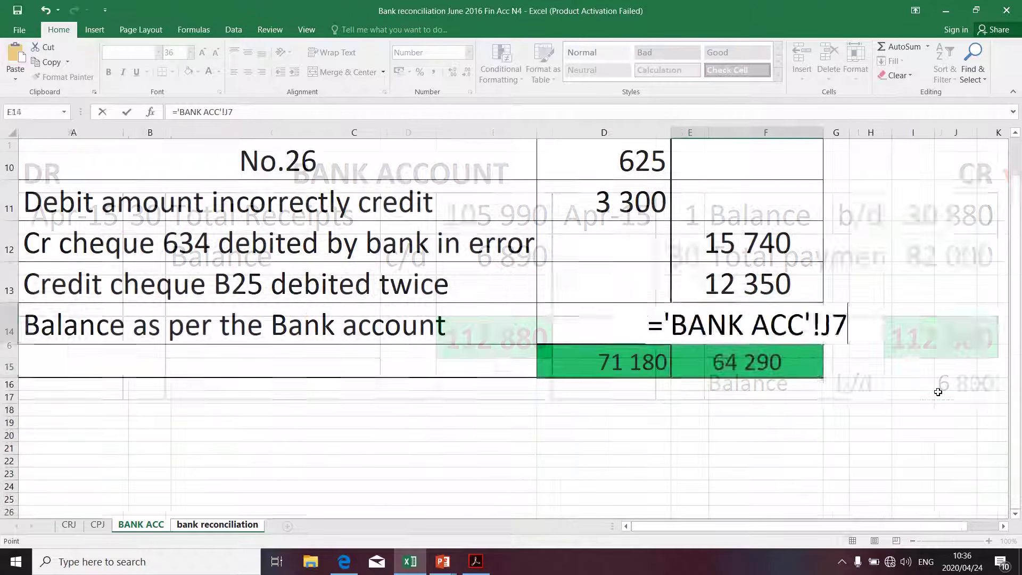
- Review the completed reconciliation from the statement balance to the closing row, comparing the DR and CR totals in row 15
{"action": "scroll", "coordinate": [909, 406], "scroll_direction": "up", "scroll_amount": 3}
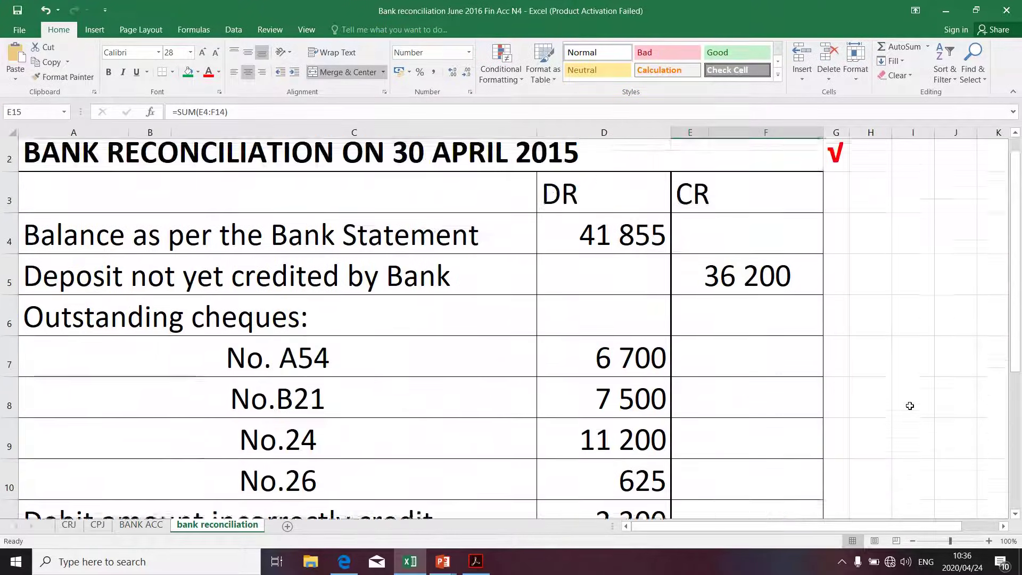
{"action": "scroll", "coordinate": [910, 406], "scroll_direction": "down", "scroll_amount": 4}
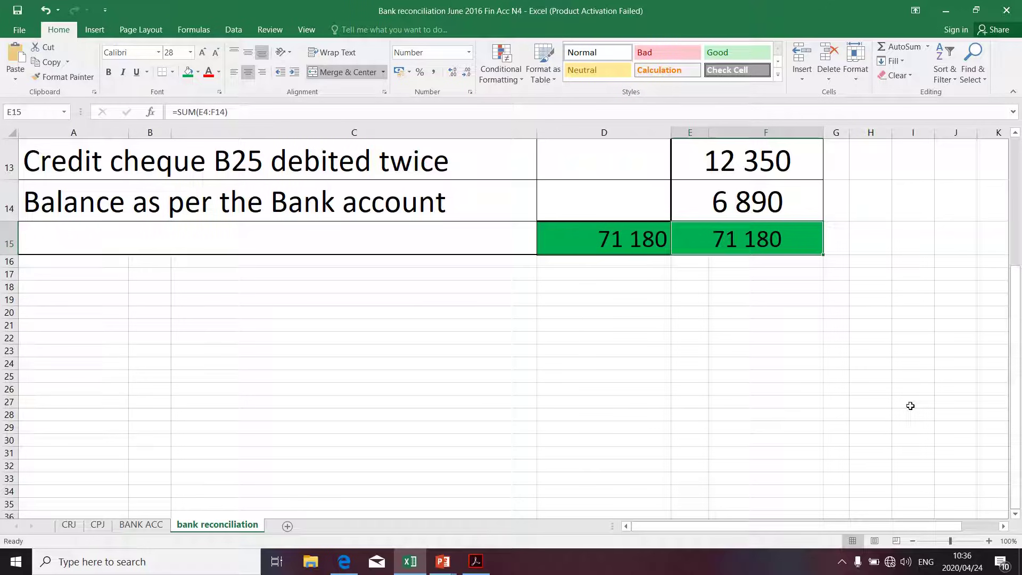
{"action": "scroll", "coordinate": [910, 405], "scroll_direction": "up", "scroll_amount": 5}
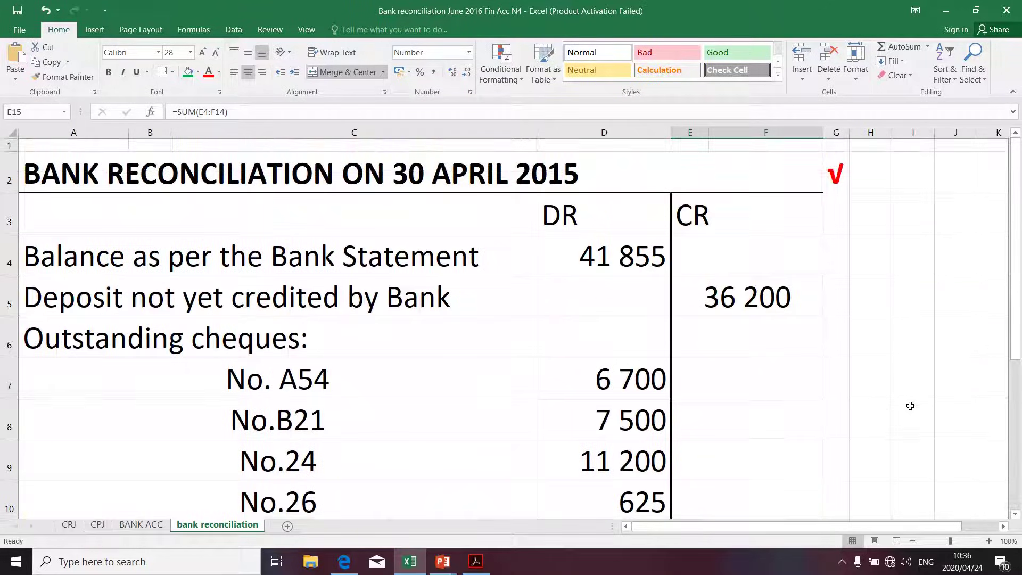
{"action": "scroll", "coordinate": [910, 406], "scroll_direction": "down", "scroll_amount": 3}
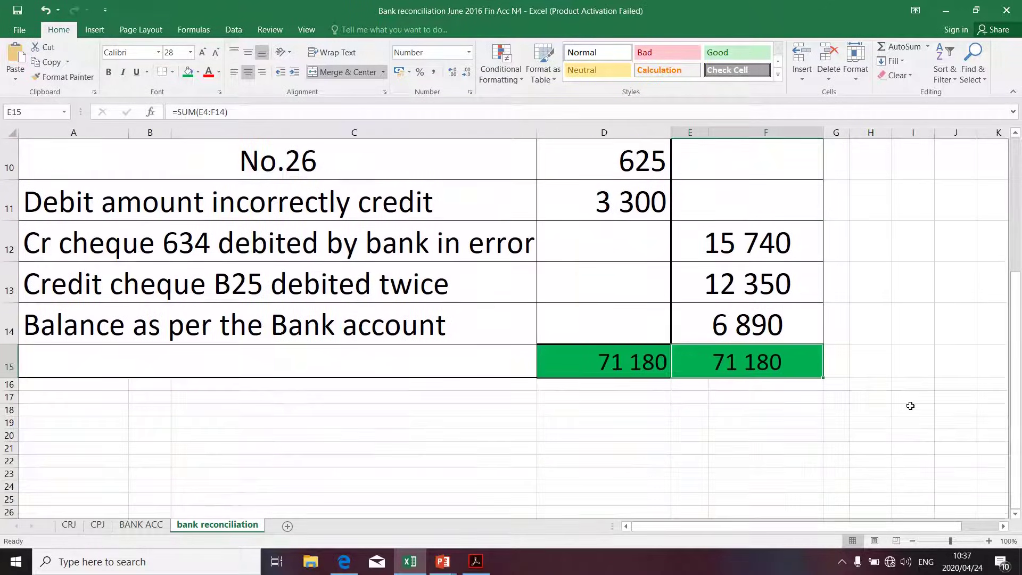
{"action": "scroll", "coordinate": [910, 405], "scroll_direction": "up", "scroll_amount": 3}
{"action": "scroll", "coordinate": [910, 406], "scroll_direction": "down", "scroll_amount": 4}
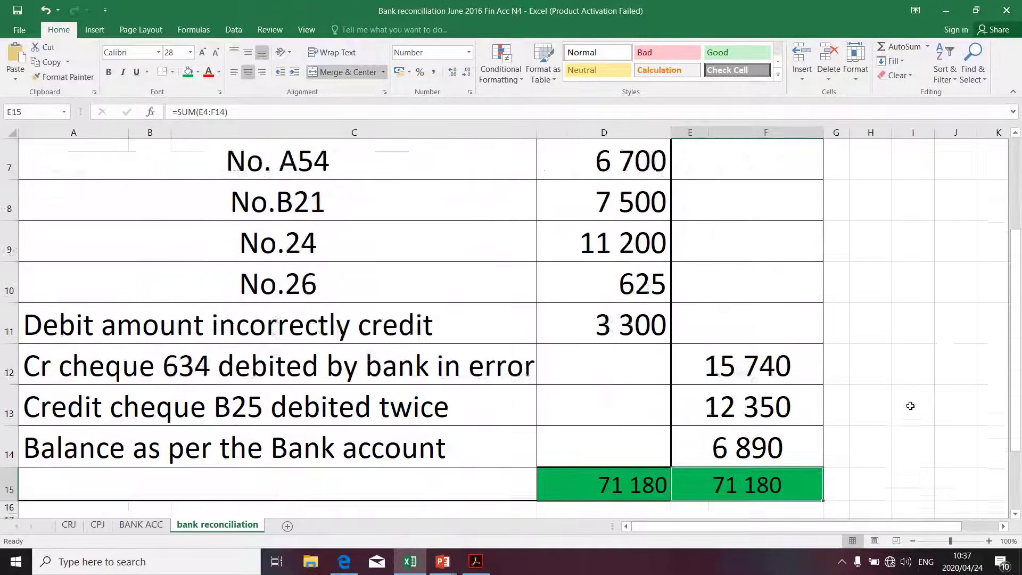
{"action": "left_click", "coordinate": [633, 248]}
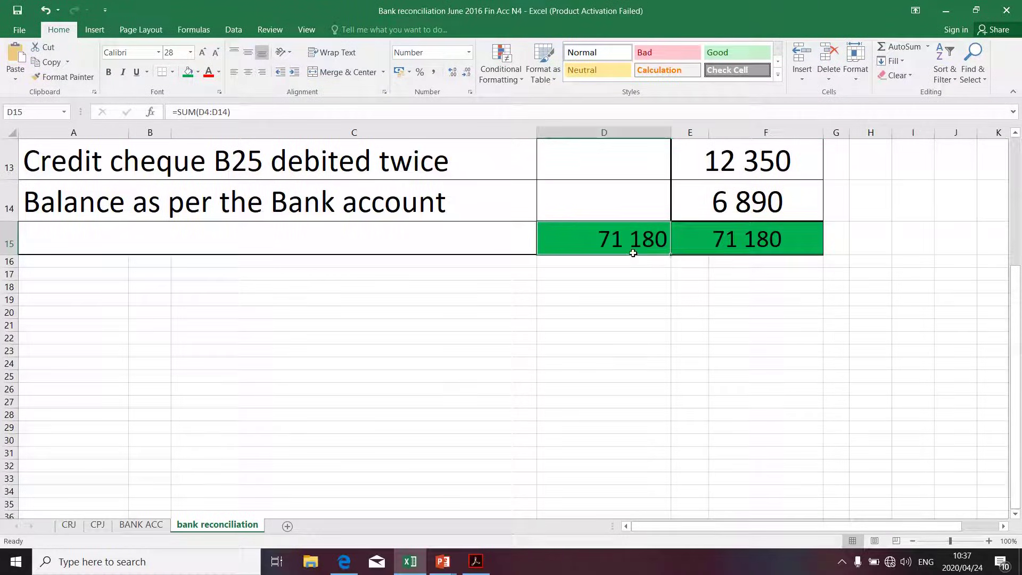
{"action": "left_click", "coordinate": [726, 241]}
{"action": "scroll", "coordinate": [726, 241], "scroll_direction": "up", "scroll_amount": 4}
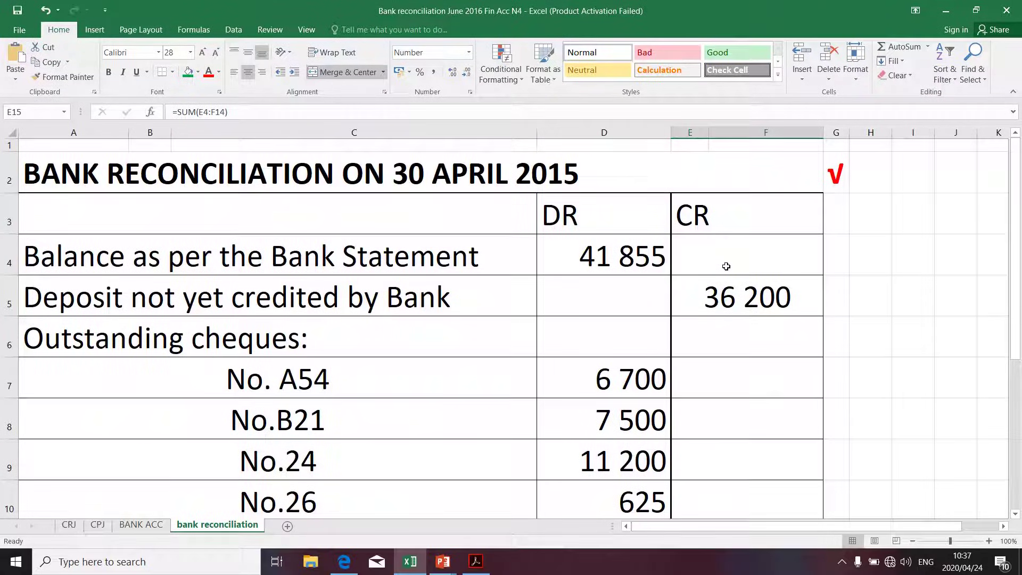
{"action": "scroll", "coordinate": [726, 266], "scroll_direction": "down", "scroll_amount": 3}
{"action": "scroll", "coordinate": [727, 276], "scroll_direction": "up", "scroll_amount": 3}
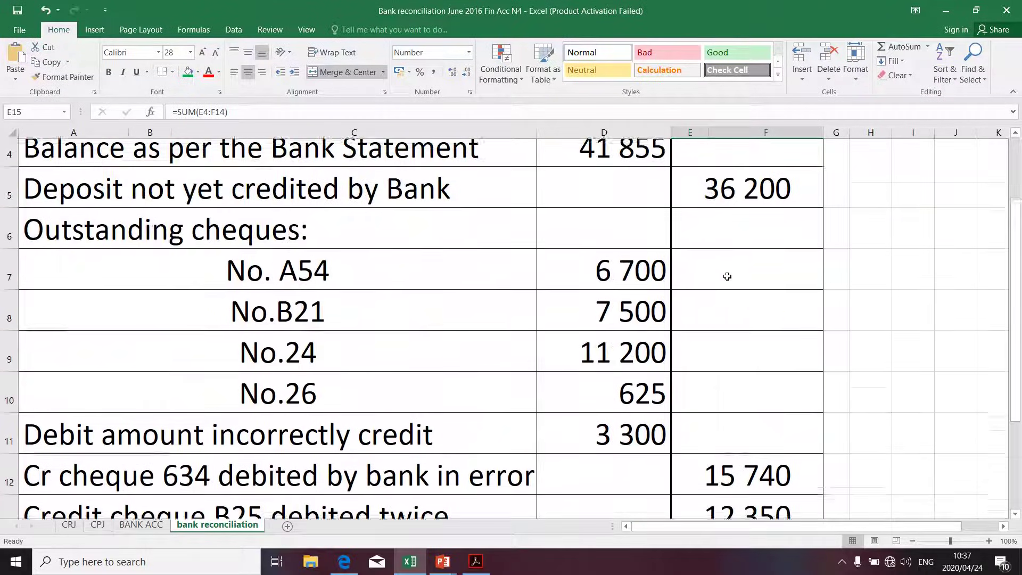
{"action": "scroll", "coordinate": [727, 276], "scroll_direction": "down", "scroll_amount": 3}
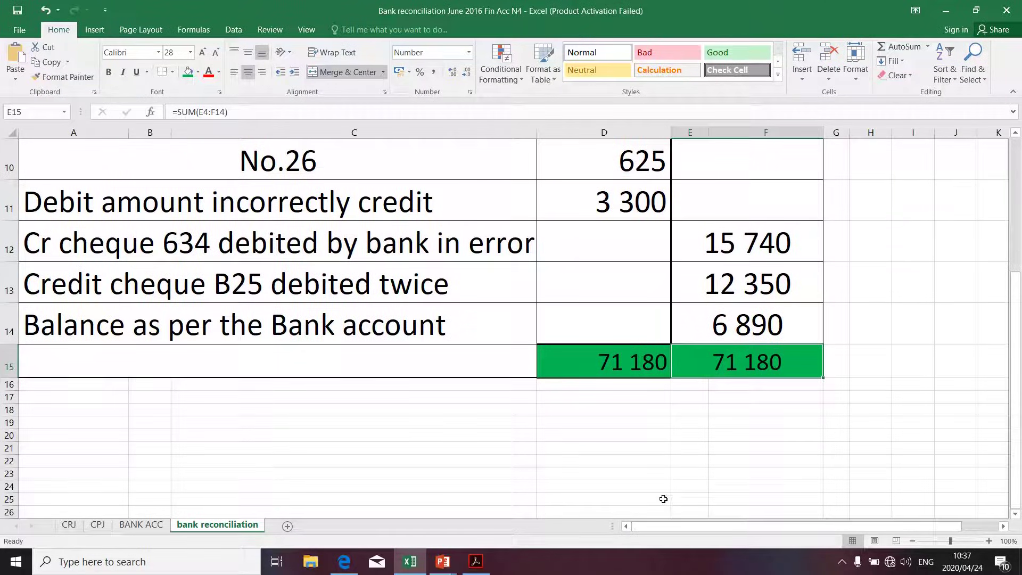
{"action": "key", "text": "alt+Tab"}
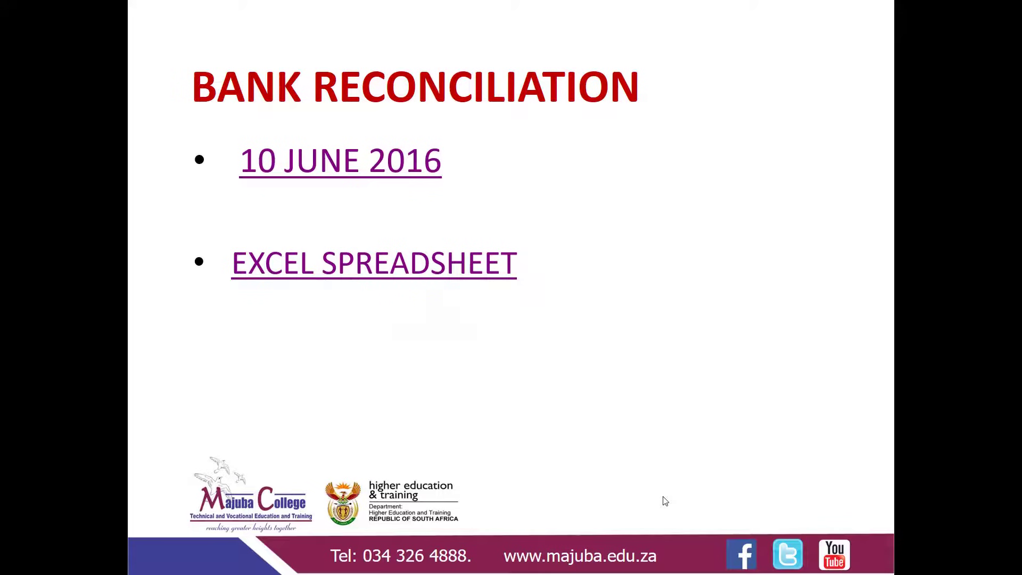
{"action": "left_click", "coordinate": [665, 501]}
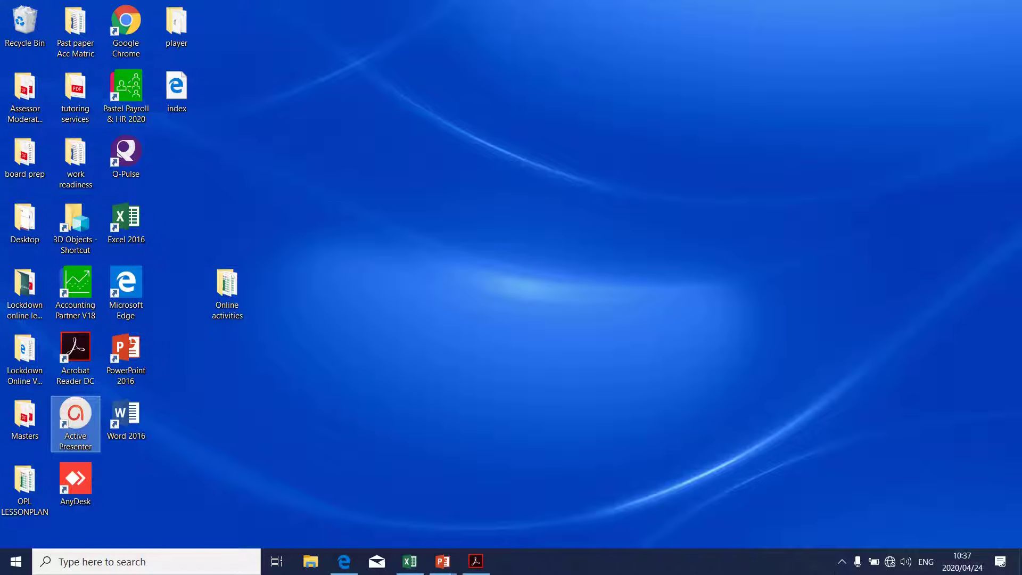
{"action": "left_click", "coordinate": [841, 561]}
{"action": "left_click", "coordinate": [816, 535]}
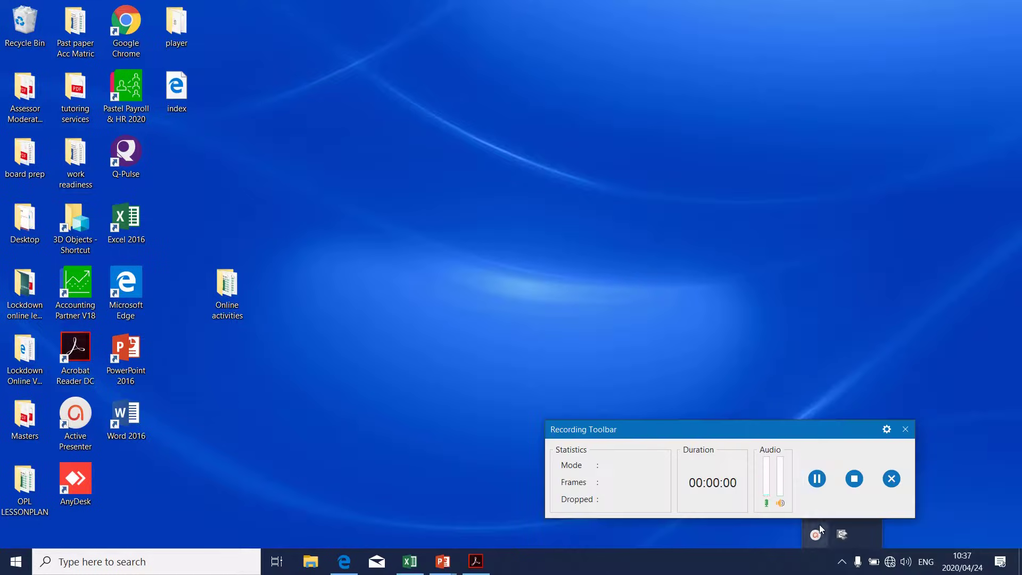